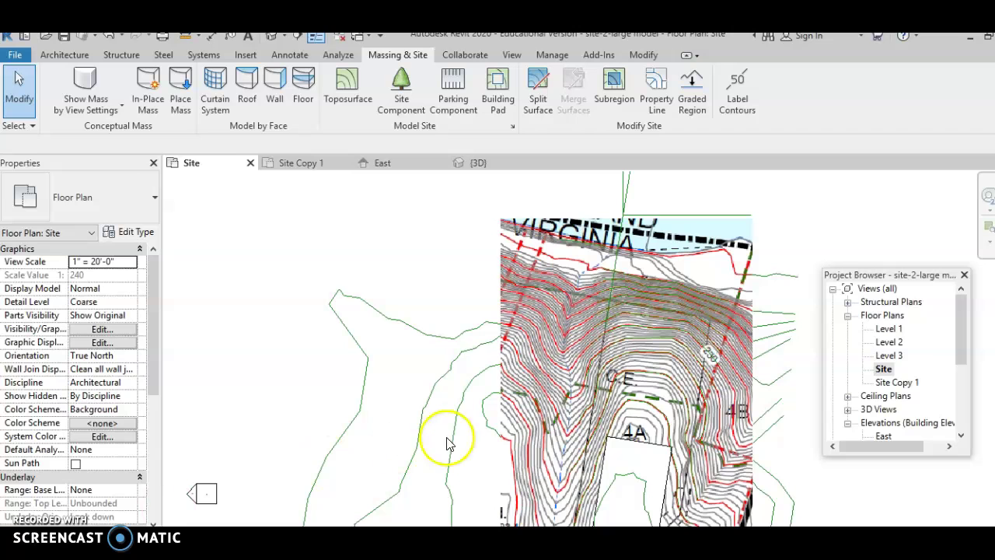
Open the Site Copy 1 floor plan and bring the upper part of the labelled contour map into view.
middle_drag(518, 342, 350, 348)
scroll(368, 341, down, 5)
scroll(400, 342, up, 5)
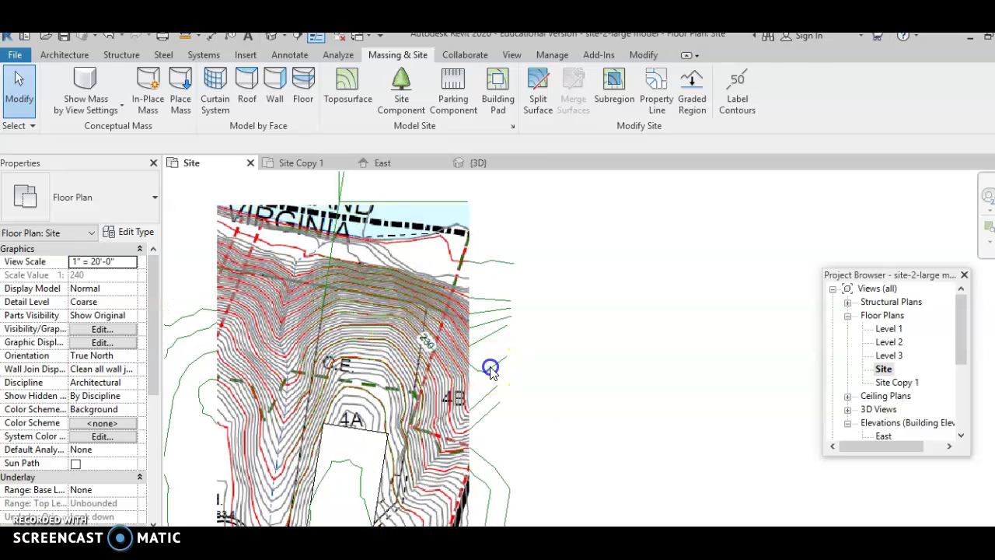
click(490, 367)
double_click(886, 381)
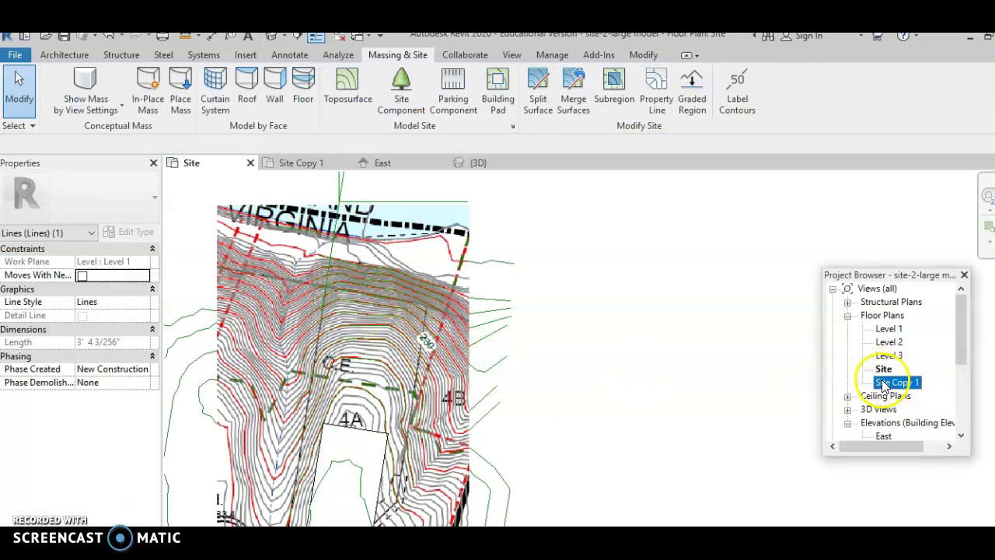
scroll(766, 315, down, 1)
middle_drag(766, 316, 831, 311)
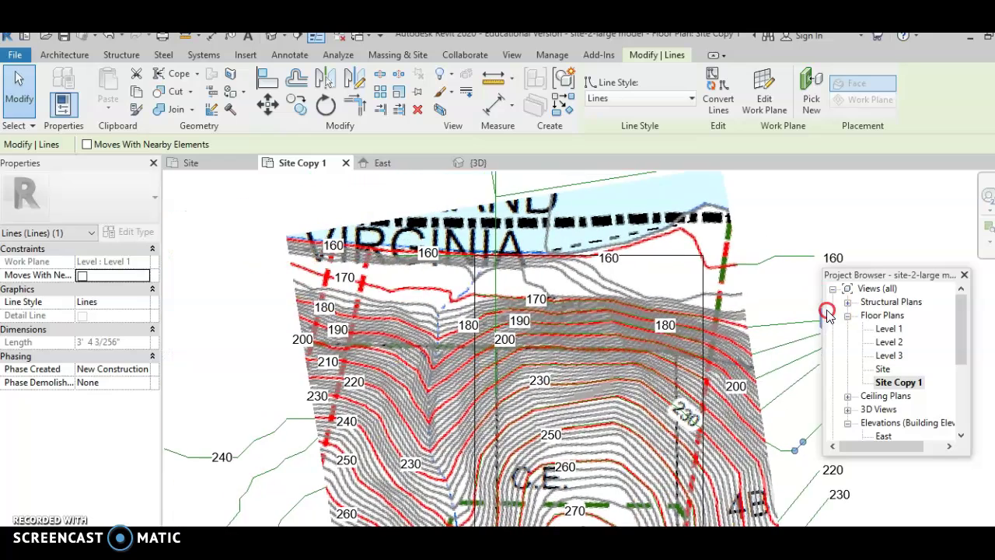
middle_drag(706, 288, 697, 293)
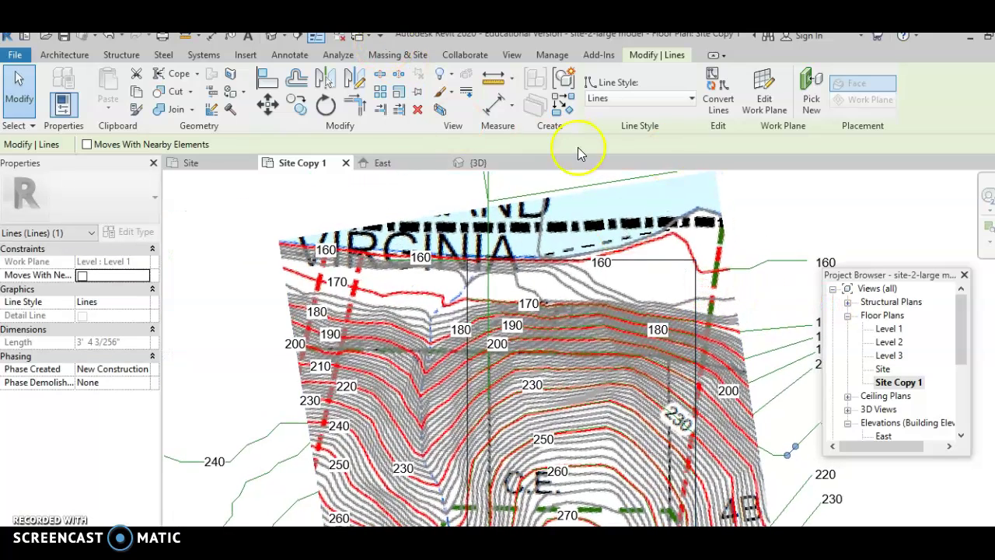
Start a toposurface and place points at 160' absolute elevation along the 160 contour, from its east end to beyond the image's west edge.
click(397, 55)
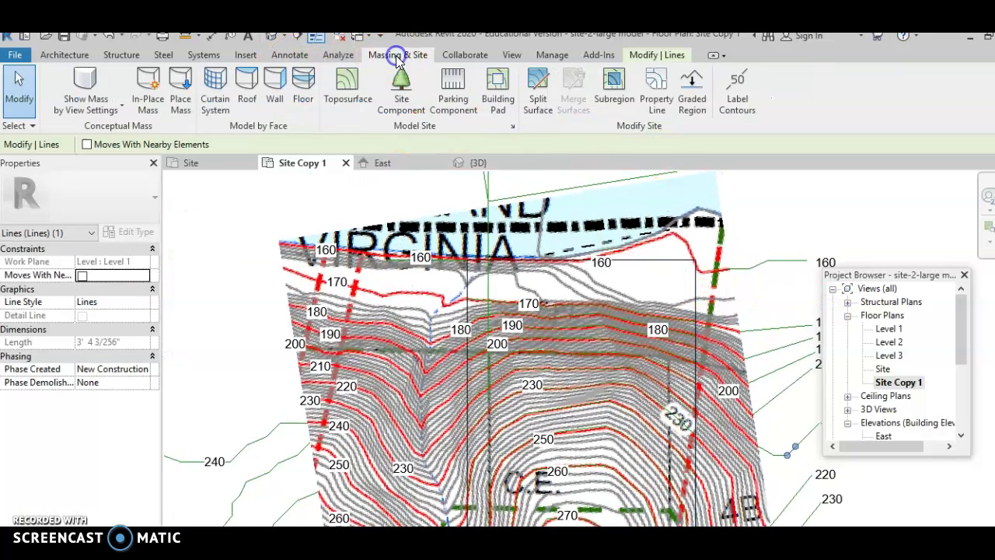
click(348, 88)
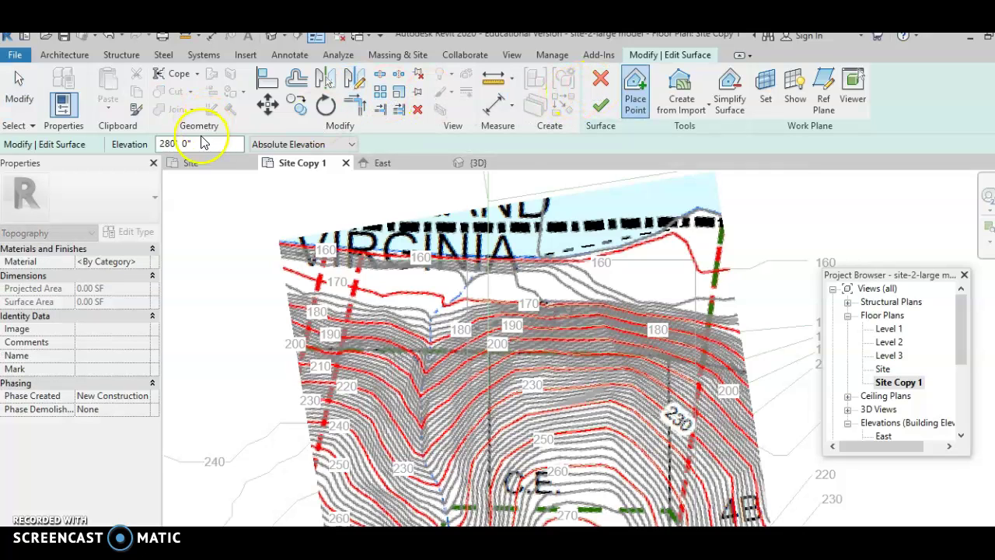
drag(199, 144, 97, 140)
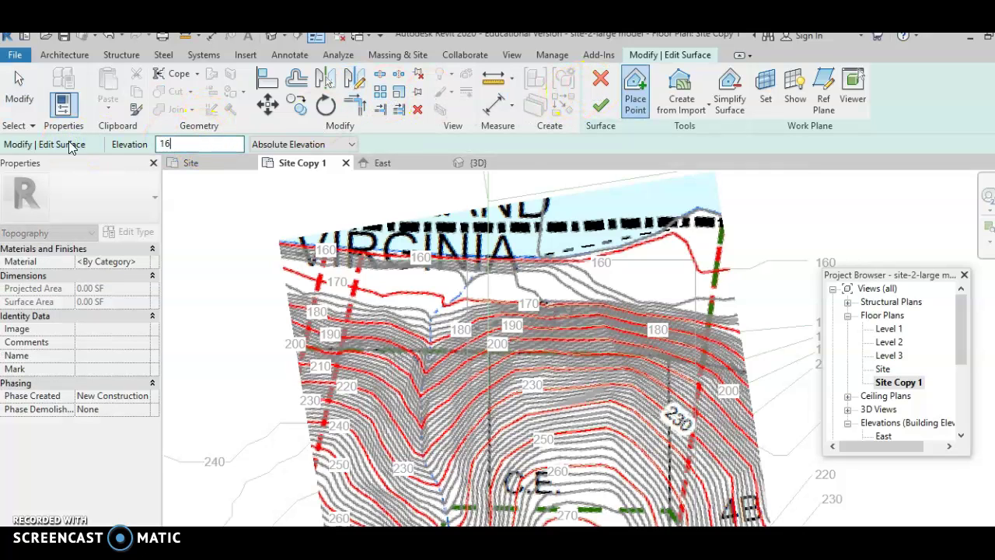
click(637, 93)
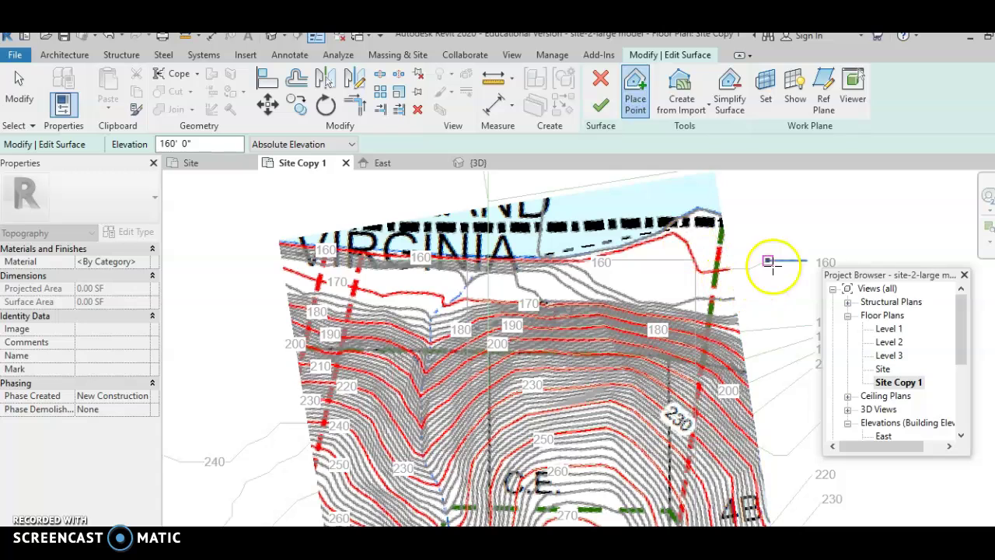
click(806, 261)
click(750, 268)
click(730, 269)
click(703, 273)
click(695, 259)
click(695, 259)
click(678, 237)
click(610, 251)
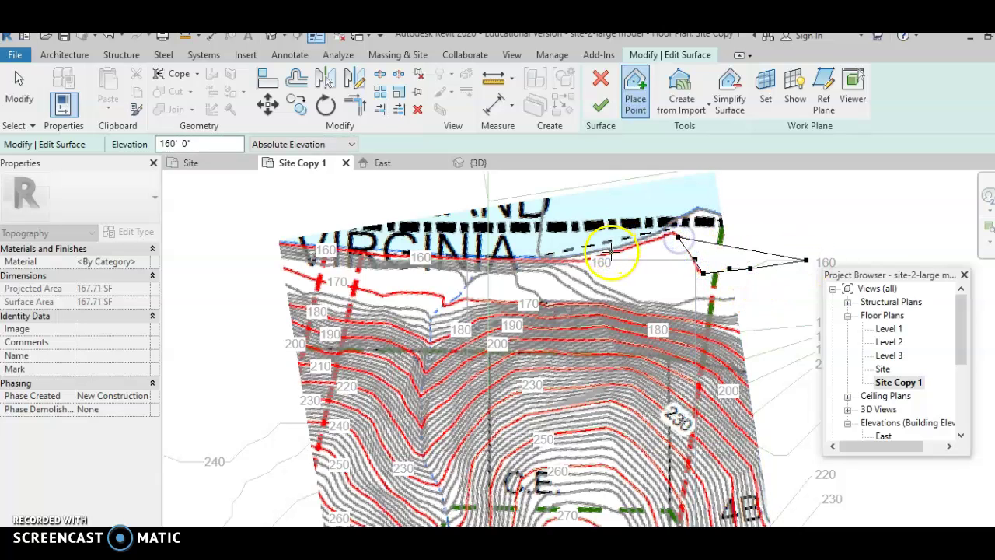
click(554, 261)
click(489, 259)
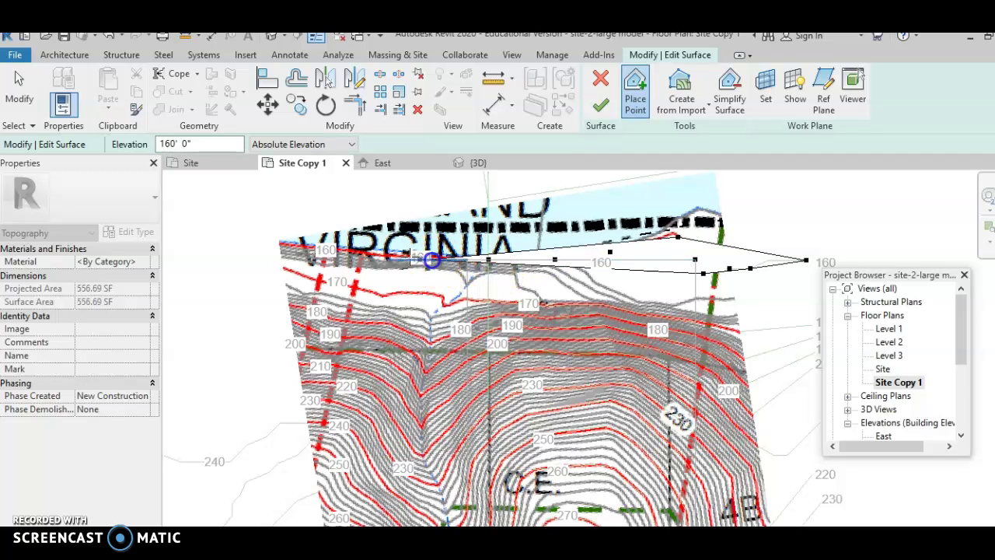
click(305, 247)
click(278, 241)
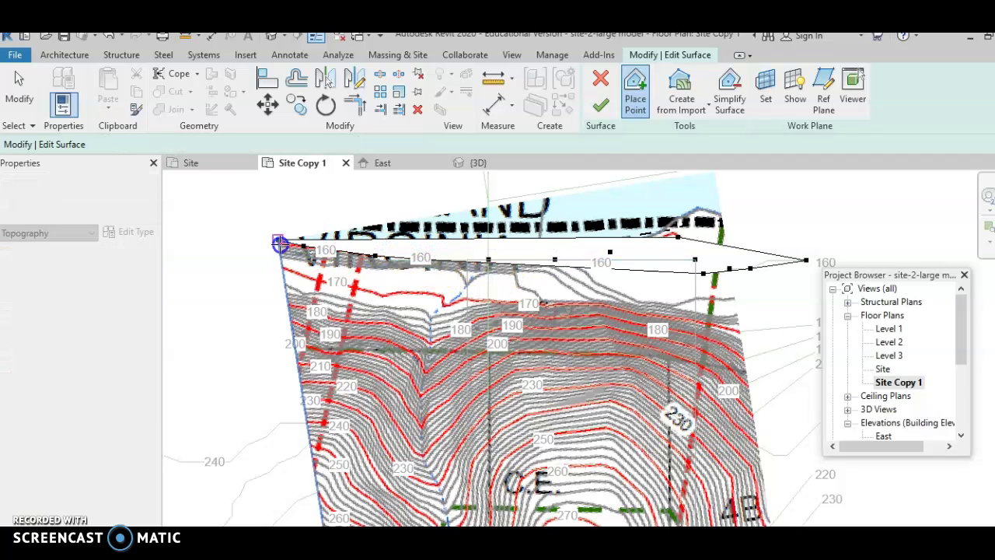
click(241, 229)
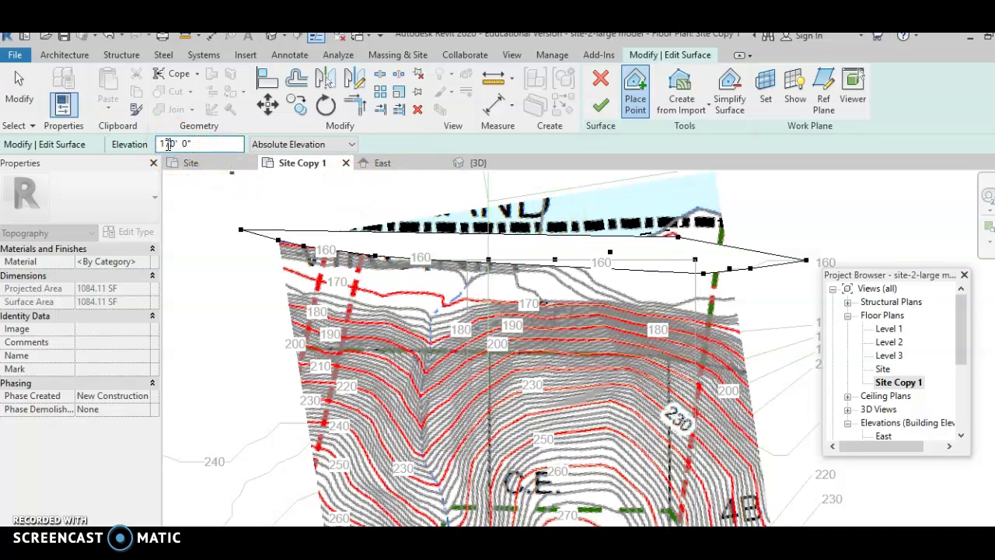
Set the elevation to 170' and place surface points along the whole 170 contour from west to east.
click(235, 254)
click(274, 266)
click(297, 274)
click(327, 282)
click(393, 289)
click(436, 295)
click(441, 300)
click(444, 304)
click(455, 302)
click(467, 299)
click(490, 300)
click(541, 303)
click(587, 304)
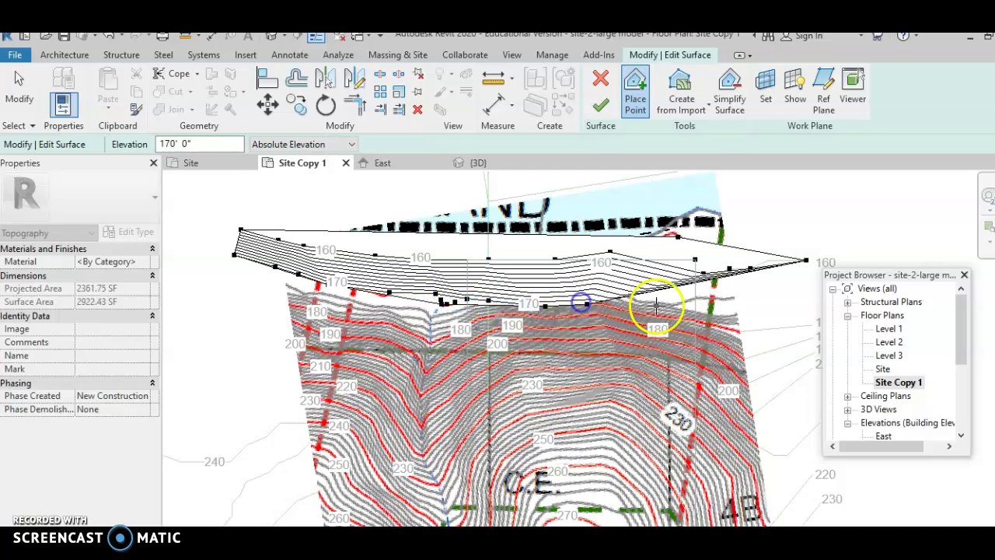
click(656, 317)
click(706, 320)
click(739, 331)
middle_drag(727, 324, 597, 312)
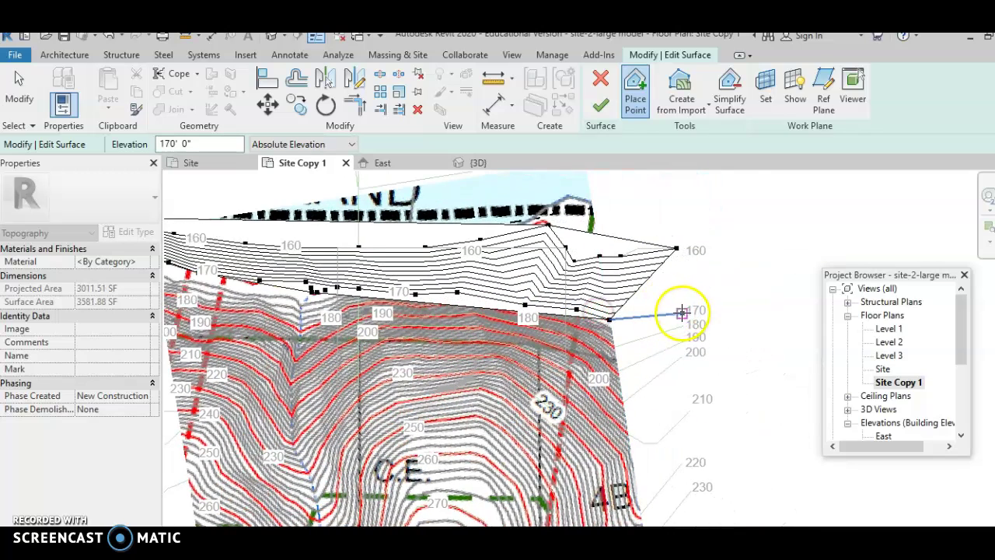
click(682, 313)
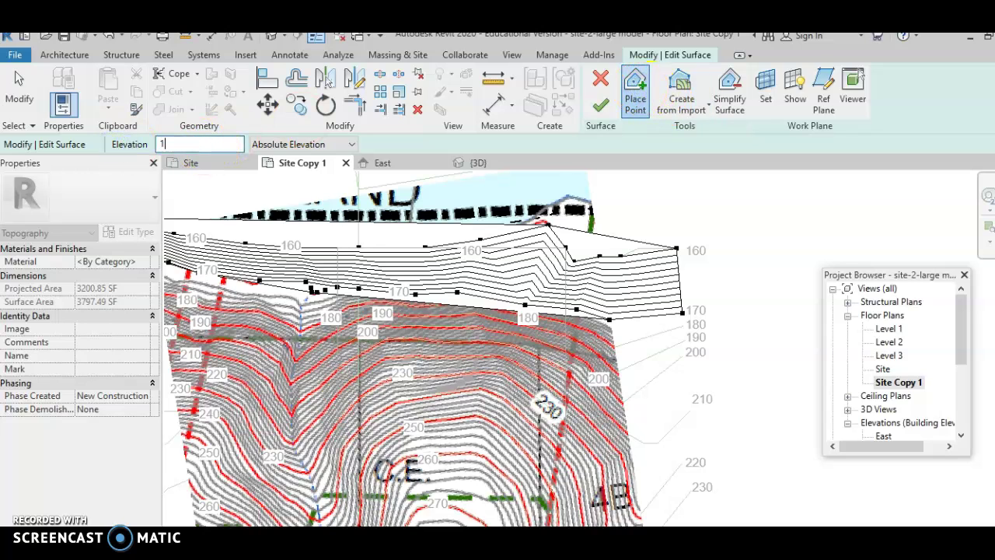
Place 180' elevation points at the east end of the 180 contour and change the visual style so the site image shows through the surface.
click(684, 327)
click(644, 339)
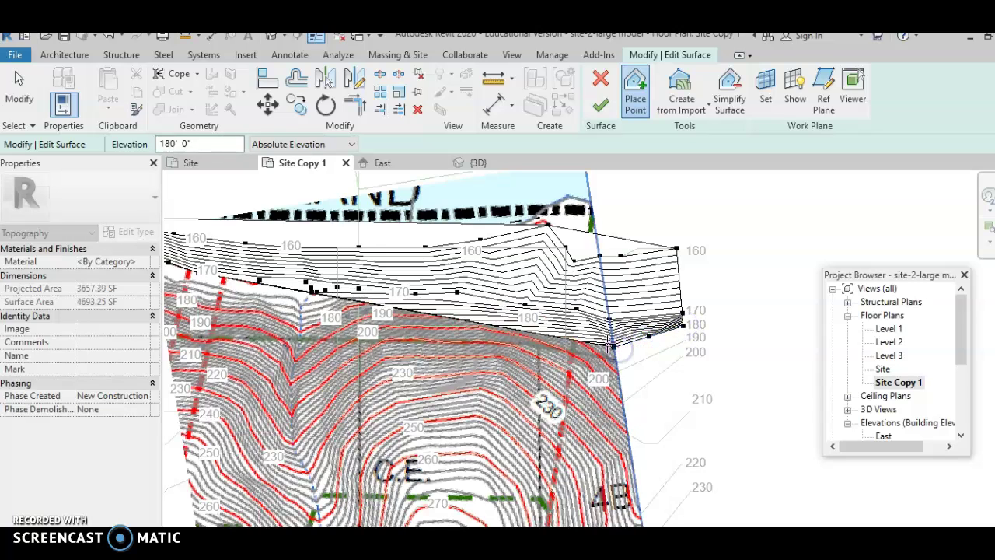
click(286, 278)
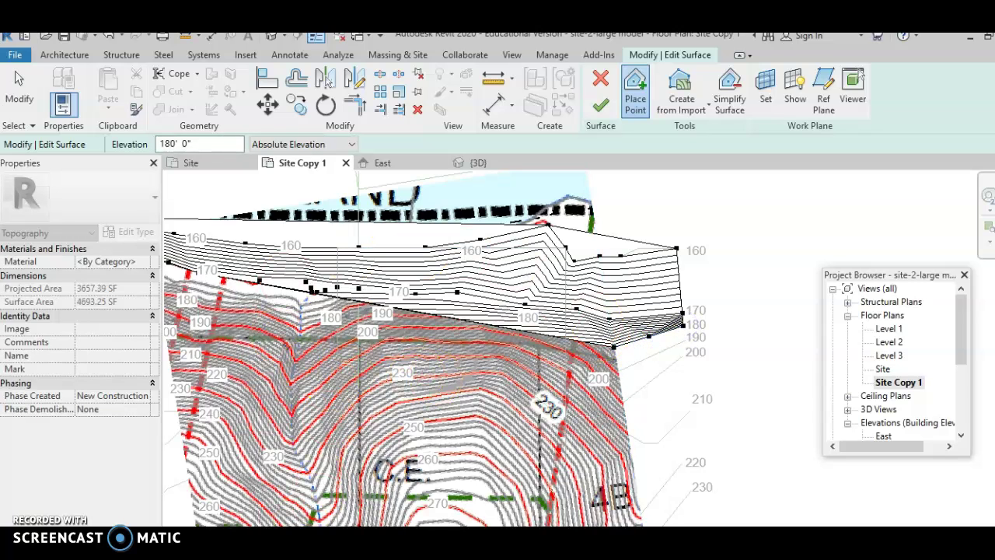
click(248, 526)
click(284, 450)
Continue placing 180' elevation points westward along the 180 contour to its west end.
click(592, 342)
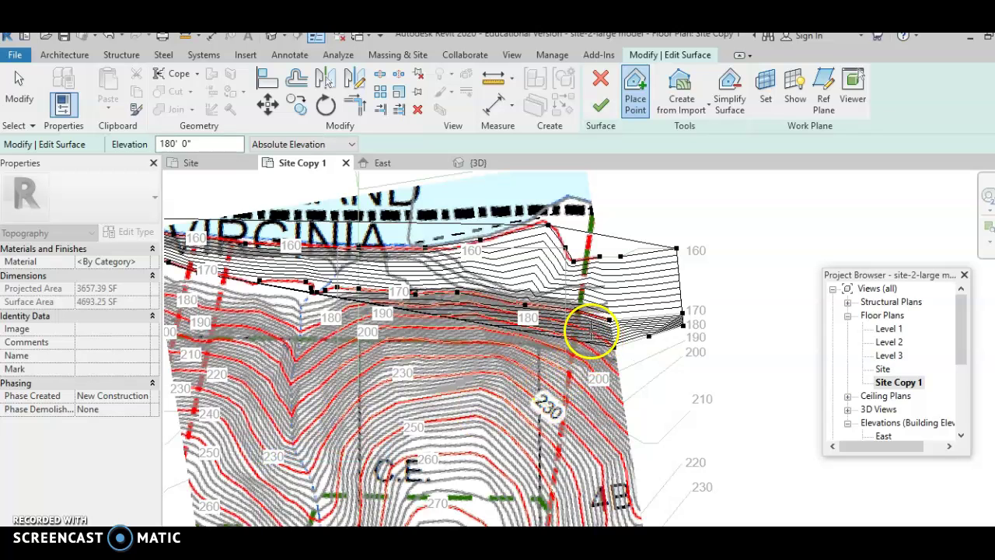
click(504, 315)
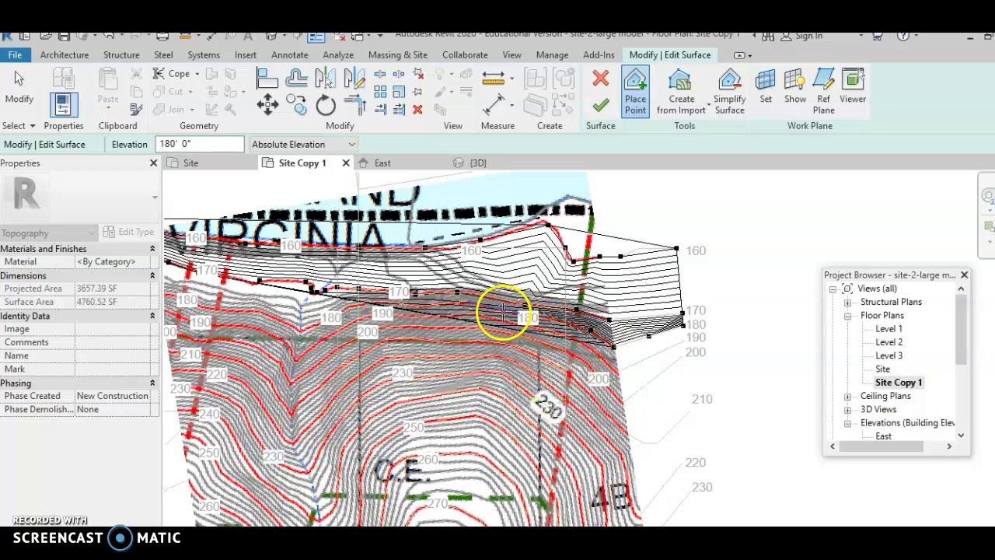
click(468, 300)
click(420, 307)
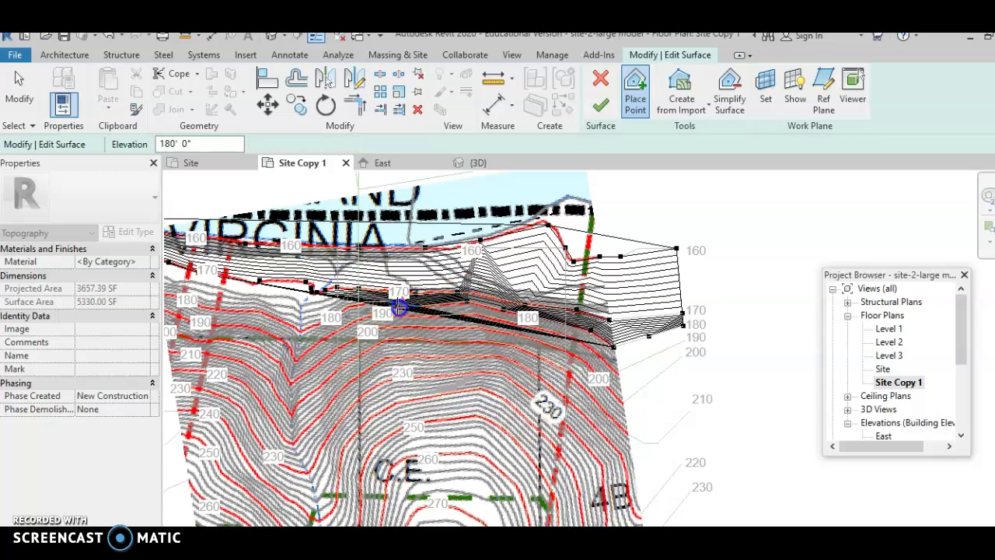
click(342, 315)
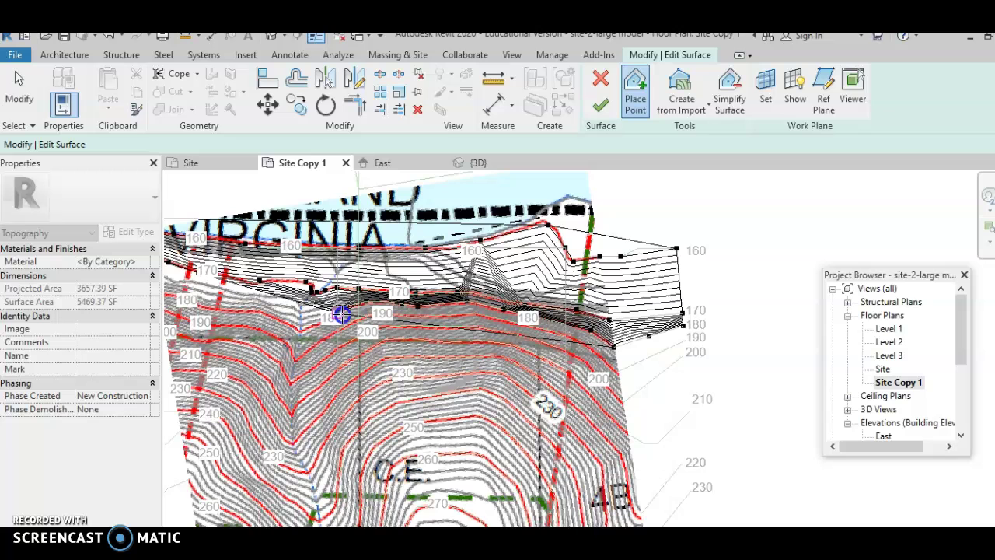
click(302, 330)
click(294, 326)
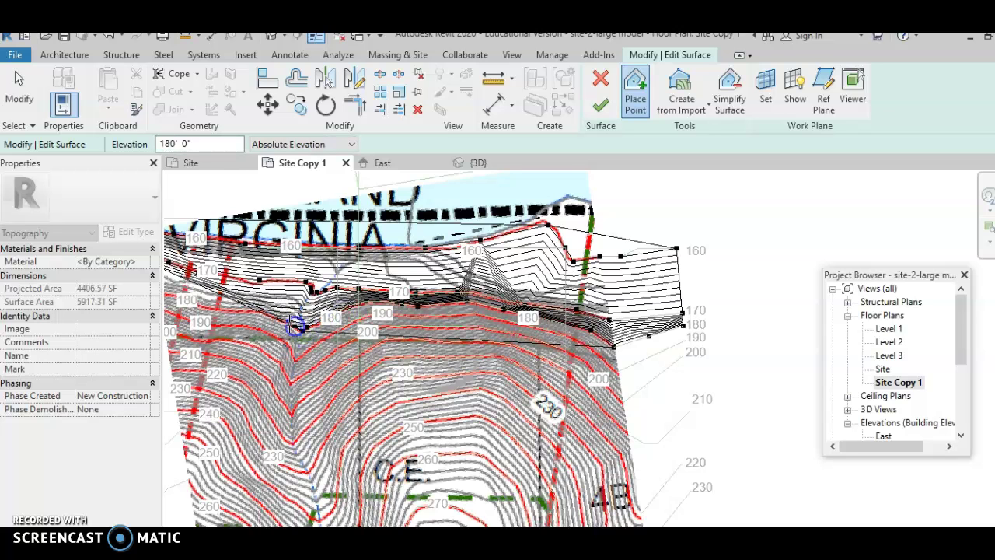
click(280, 319)
click(267, 315)
middle_drag(267, 315, 596, 314)
click(487, 300)
click(440, 277)
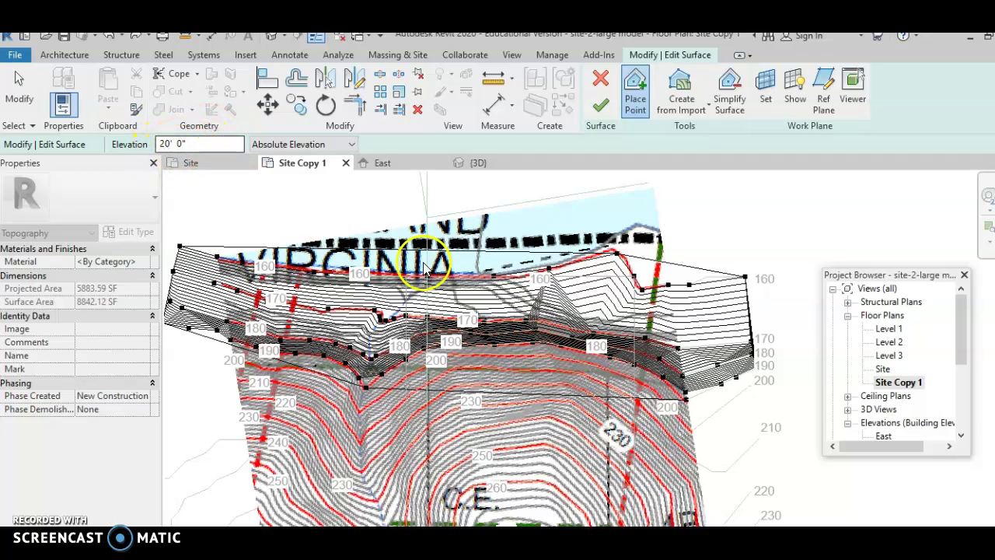
click(644, 89)
click(751, 384)
click(740, 395)
click(727, 408)
click(717, 419)
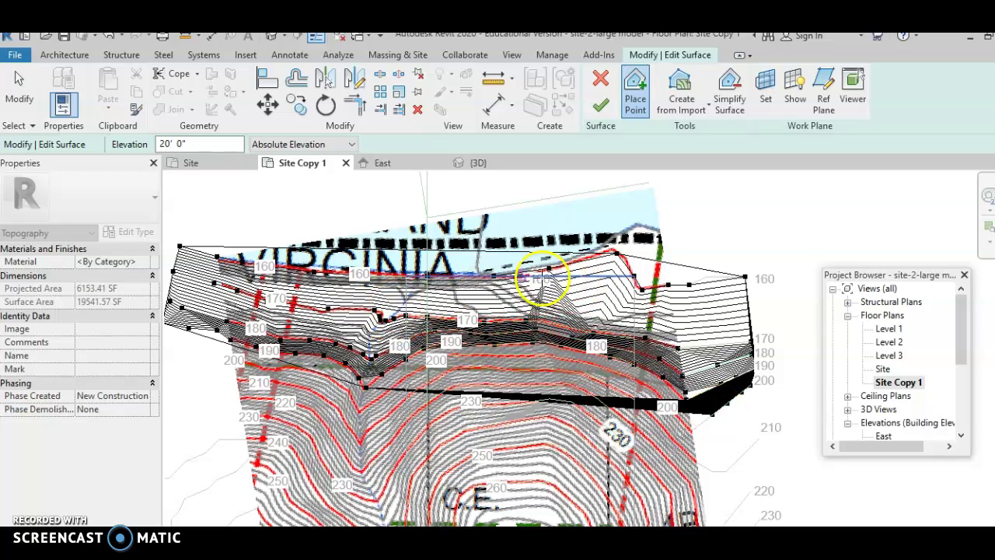
click(110, 36)
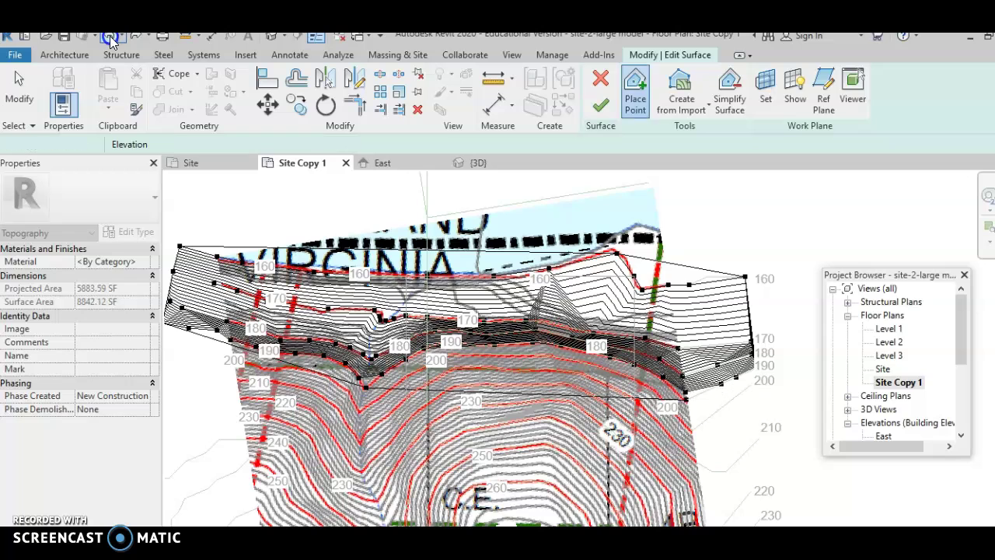
click(110, 36)
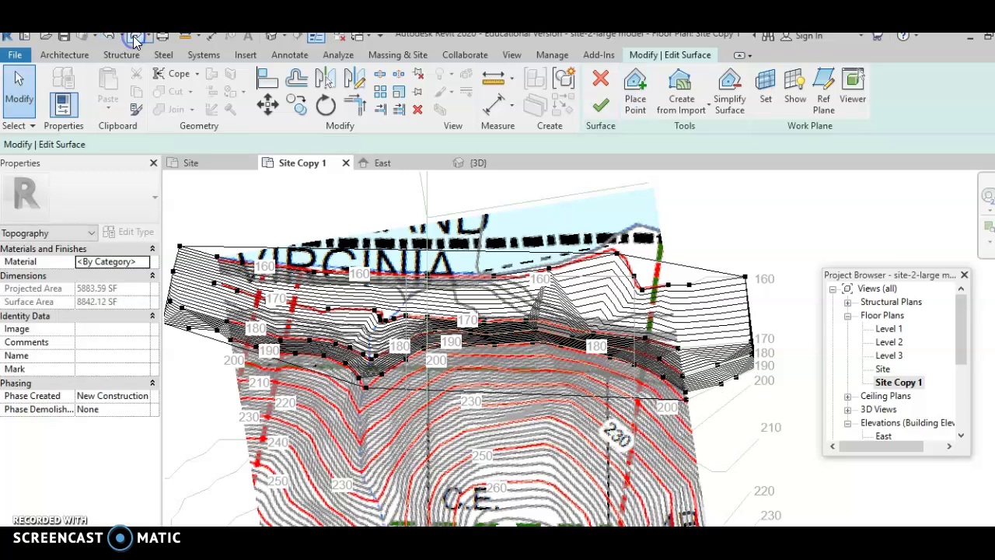
click(636, 90)
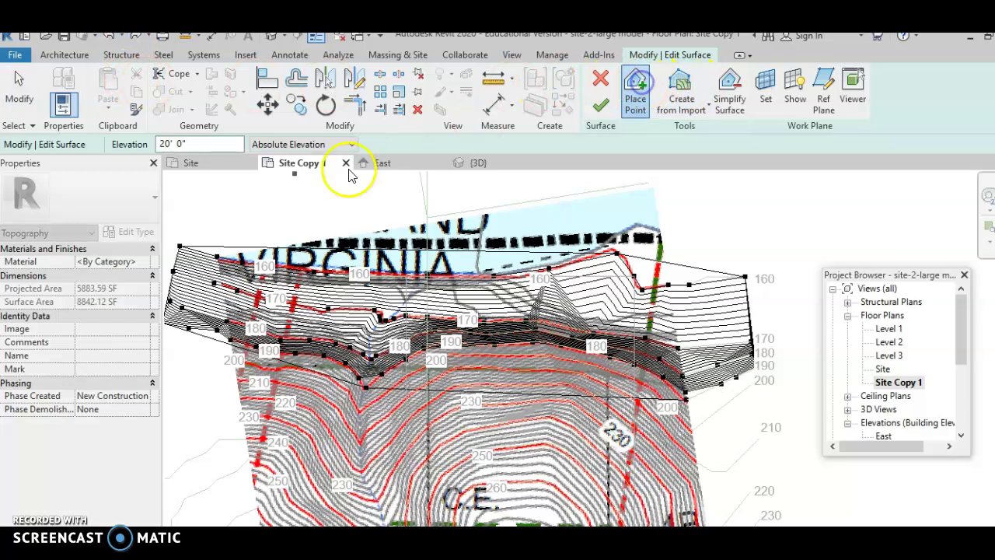
click(218, 148)
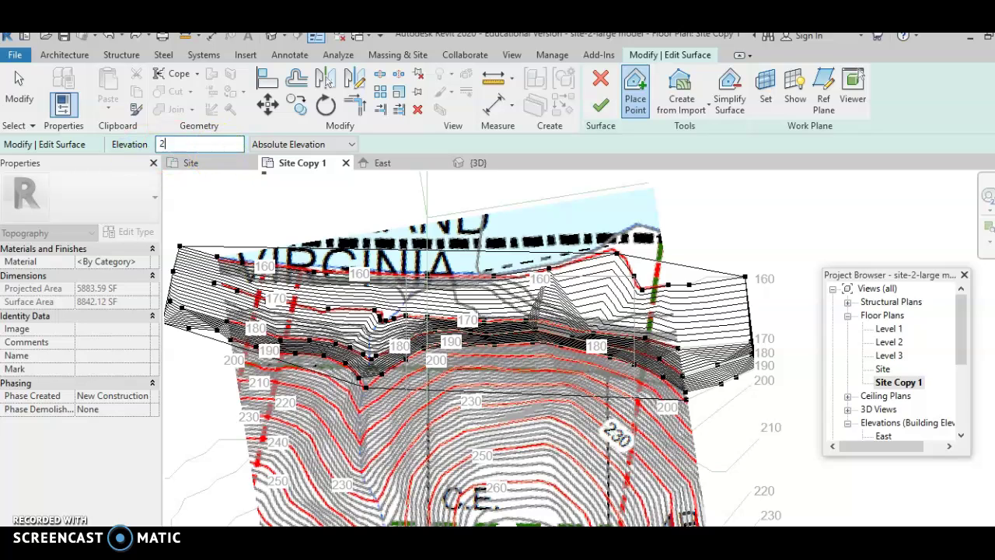
click(748, 384)
click(737, 397)
click(722, 407)
click(708, 418)
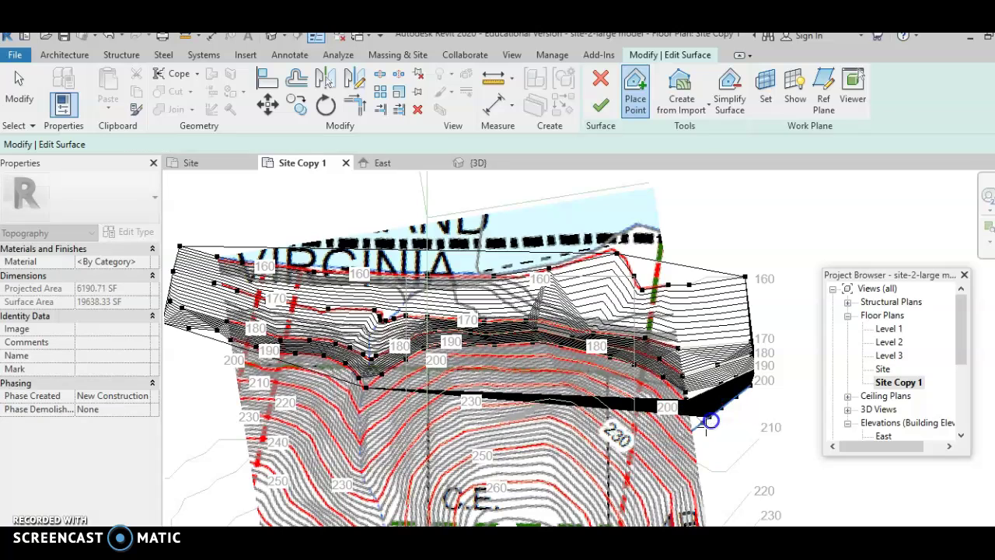
click(695, 430)
click(224, 148)
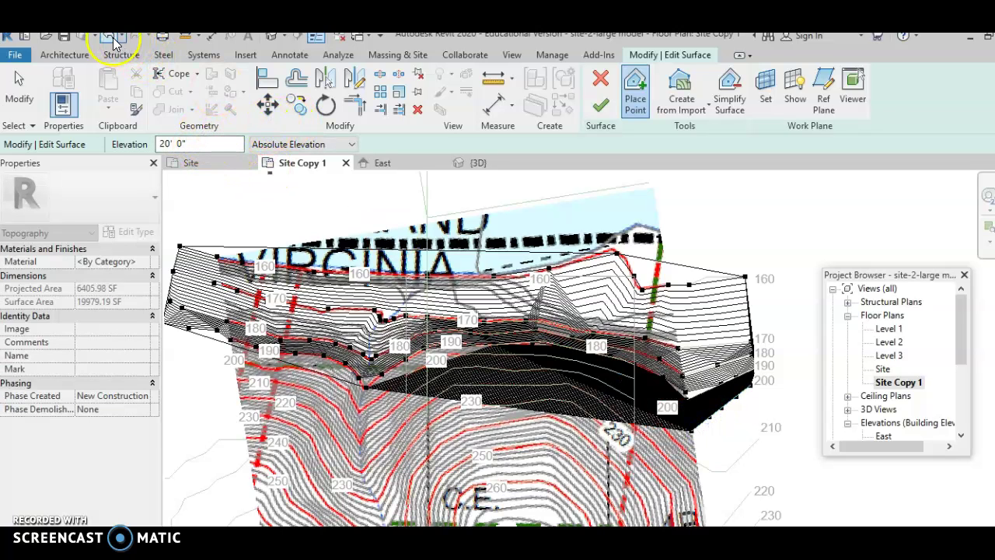
click(112, 37)
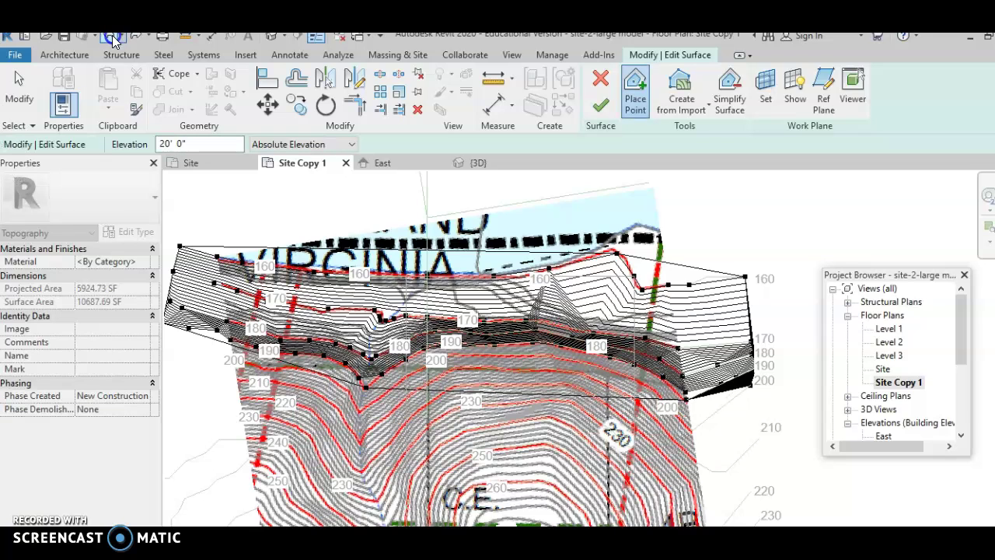
click(112, 37)
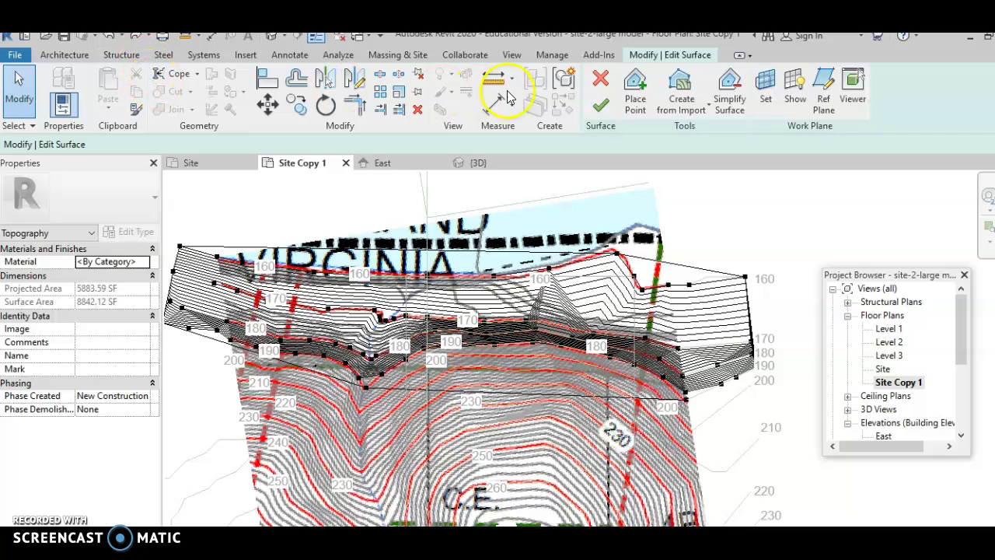
Set the point elevation to 200' and place surface points along the 200 contour from its east end westward to mid-site.
click(636, 87)
drag(210, 144, 144, 140)
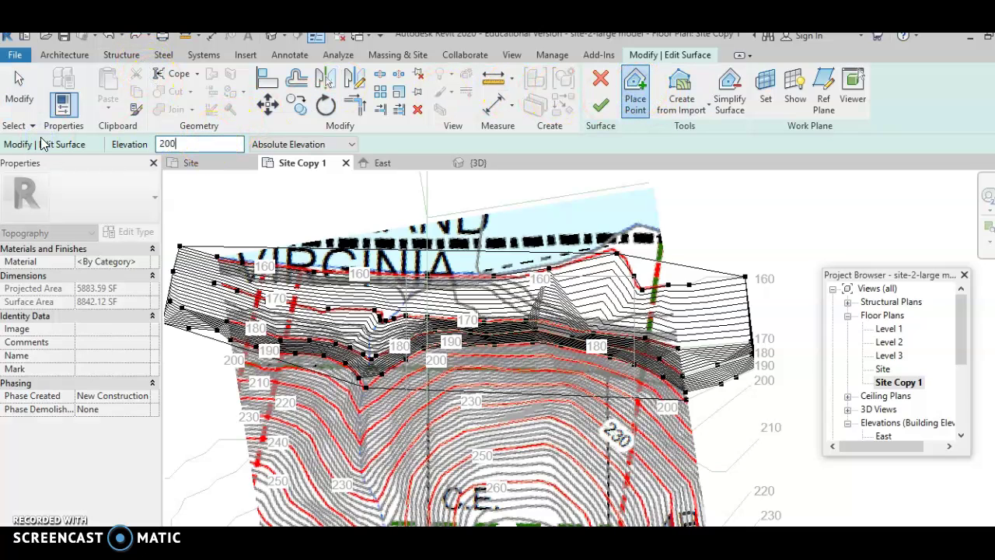
click(754, 382)
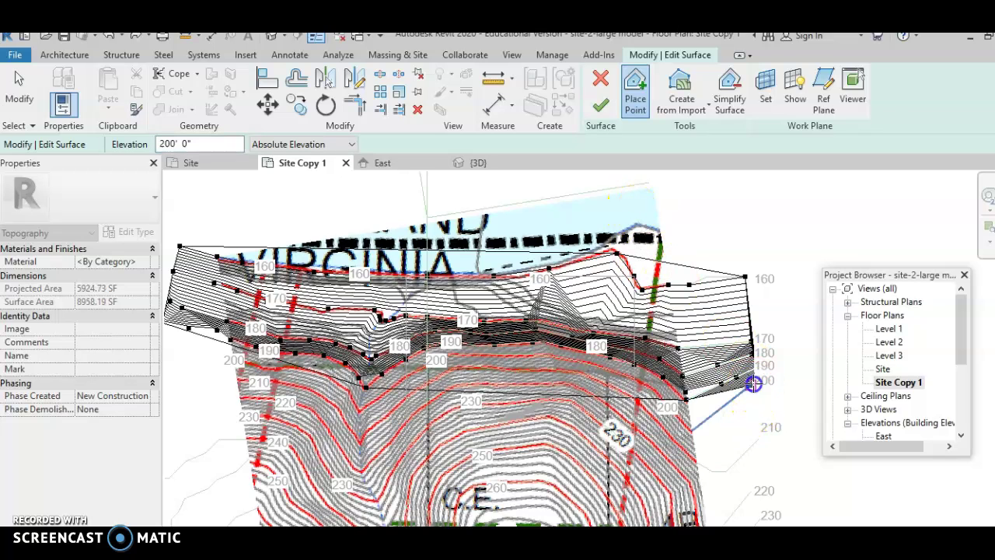
click(739, 395)
click(722, 407)
click(712, 416)
click(699, 425)
click(691, 431)
click(676, 416)
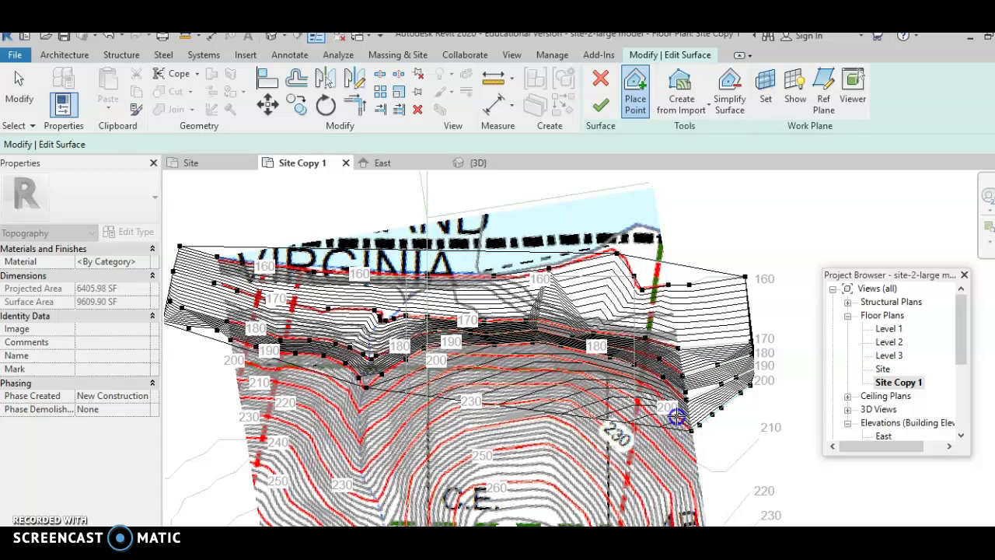
click(664, 398)
click(649, 383)
click(635, 378)
click(620, 373)
click(592, 364)
click(577, 361)
click(544, 355)
click(517, 356)
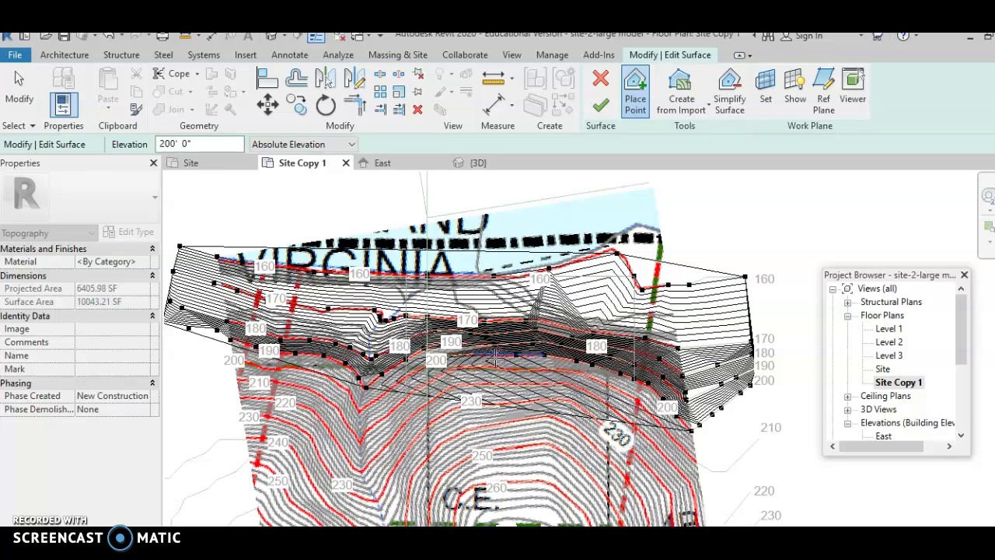
click(495, 356)
click(473, 354)
click(451, 356)
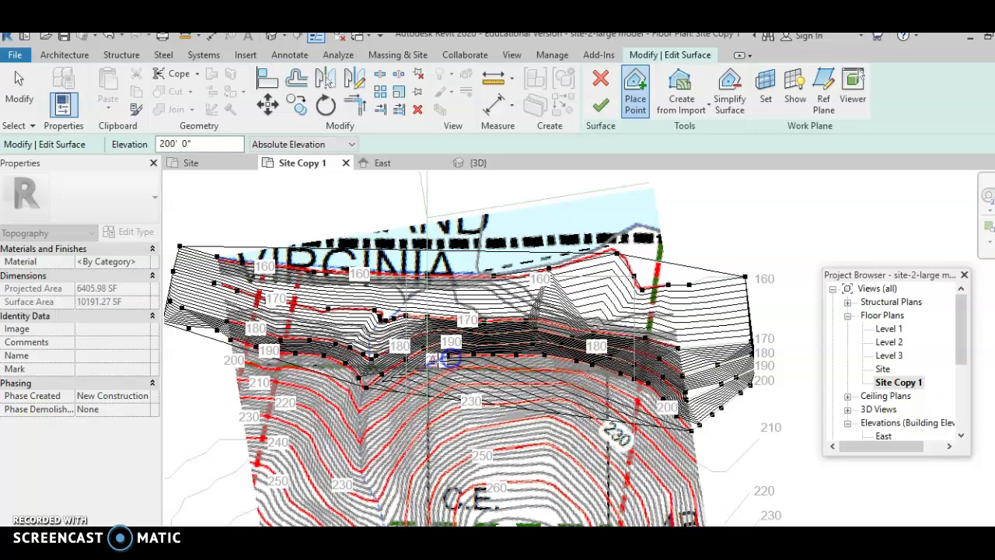
Continue placing 200' elevation points westward around the valley to the 200 contour's west end beyond the site image.
click(429, 360)
click(418, 369)
click(405, 375)
click(386, 386)
click(381, 393)
click(374, 398)
click(369, 402)
click(364, 406)
click(359, 408)
click(356, 402)
click(350, 395)
click(344, 387)
click(338, 381)
click(325, 378)
click(312, 375)
click(290, 369)
click(274, 369)
click(262, 367)
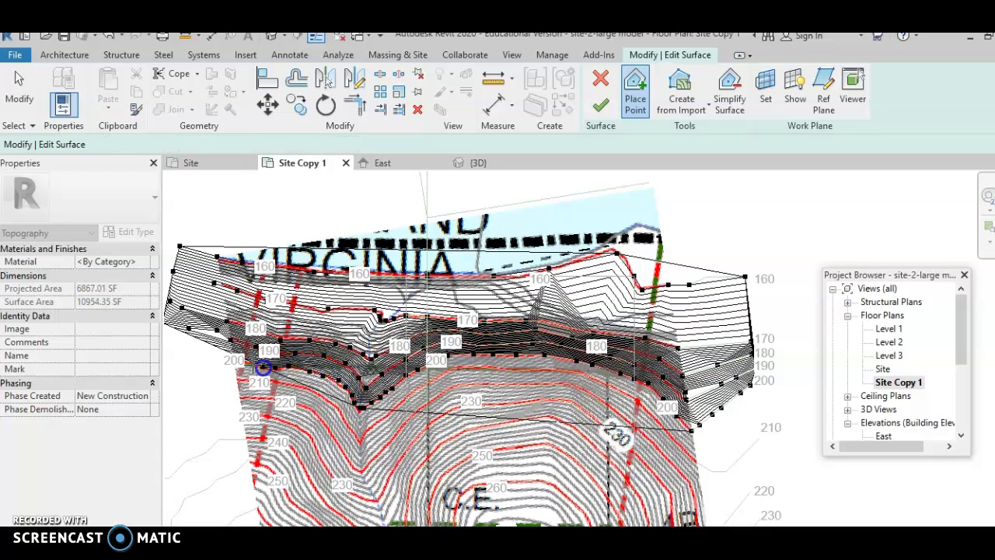
click(230, 360)
click(212, 354)
click(193, 343)
click(175, 335)
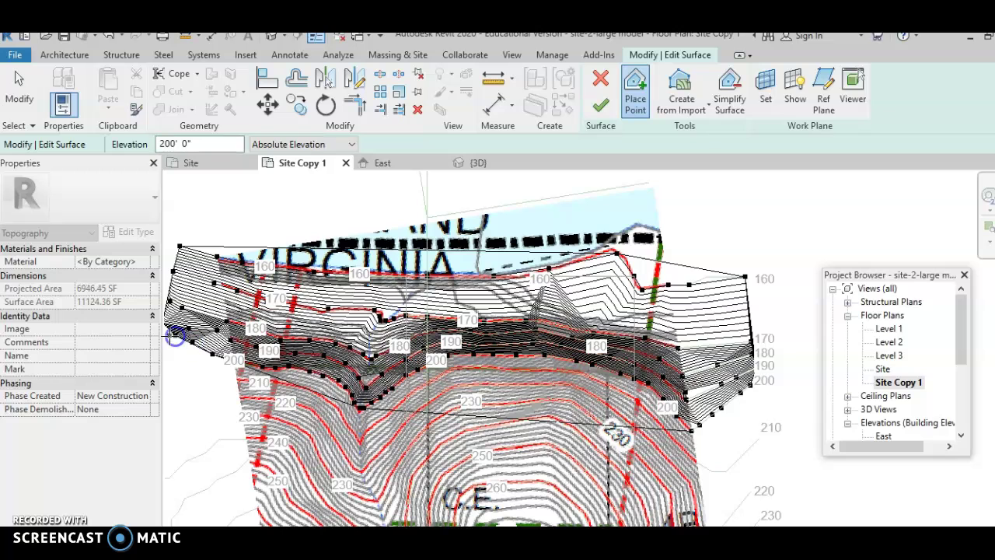
click(165, 333)
middle_drag(165, 334, 417, 339)
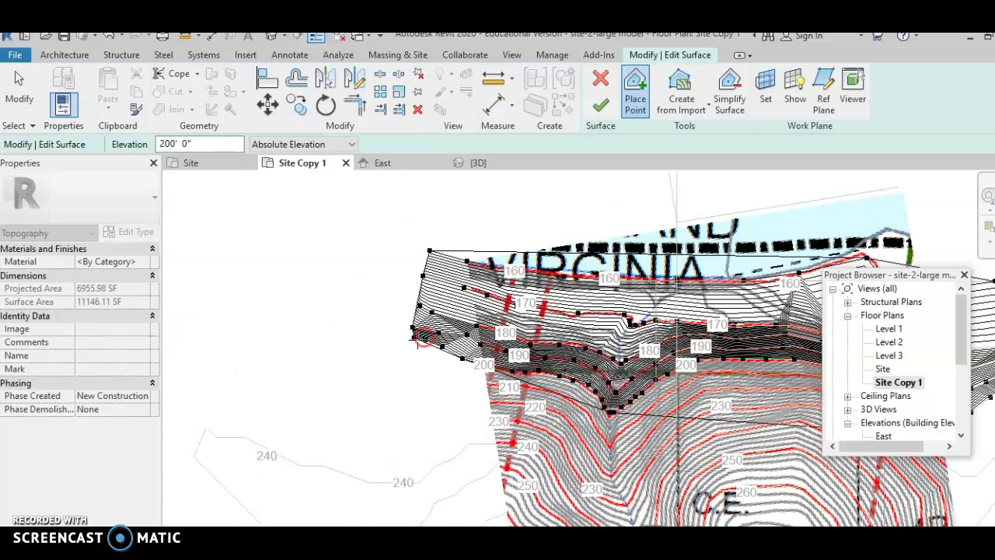
click(408, 339)
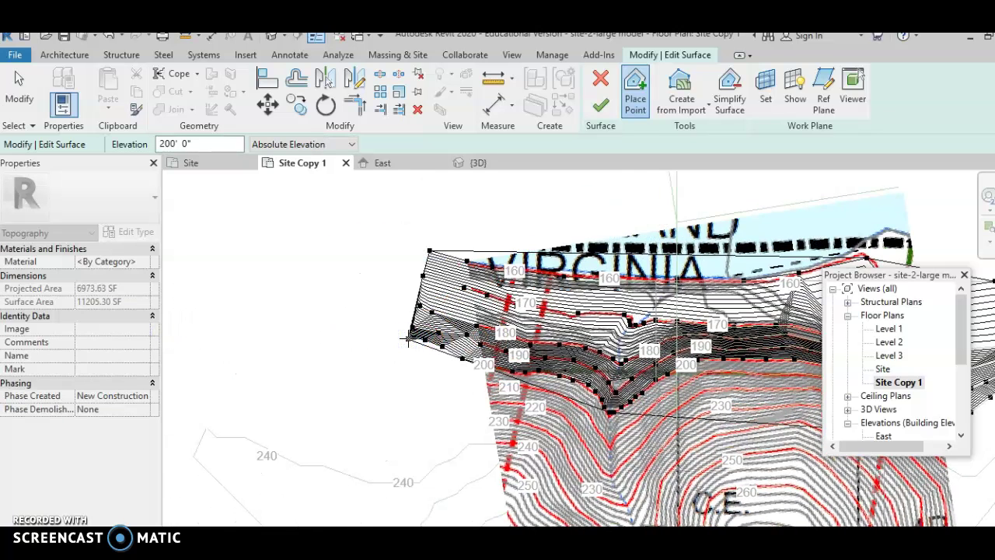
Set the elevation to 210' and place surface points along the 210 contour from its west end eastward around the valley.
click(192, 145)
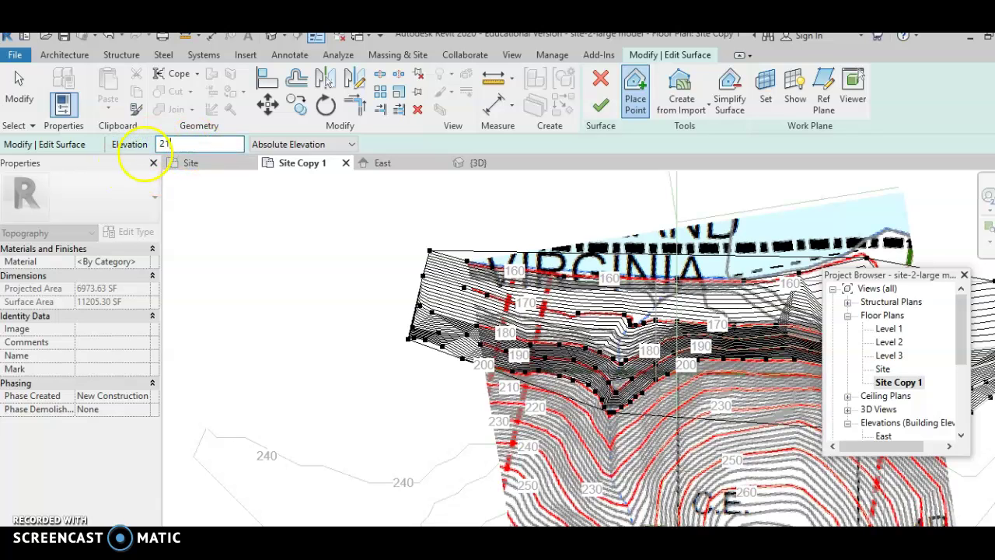
click(401, 354)
click(430, 360)
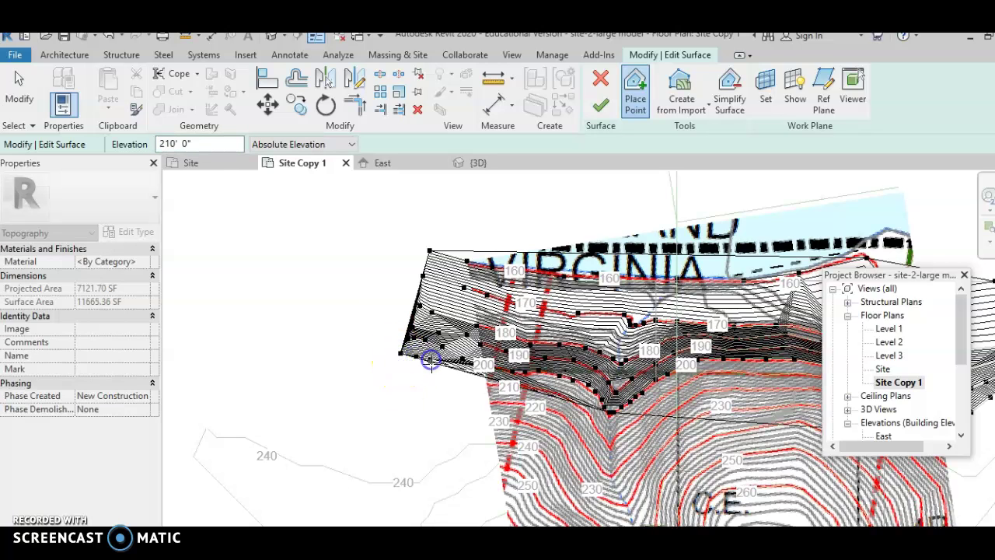
click(455, 372)
click(498, 383)
click(569, 399)
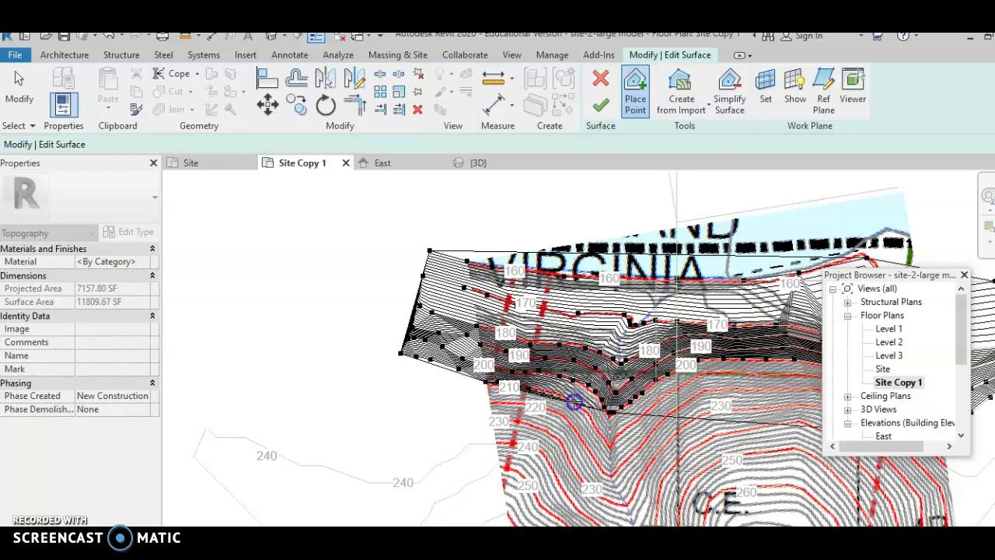
click(588, 417)
click(605, 440)
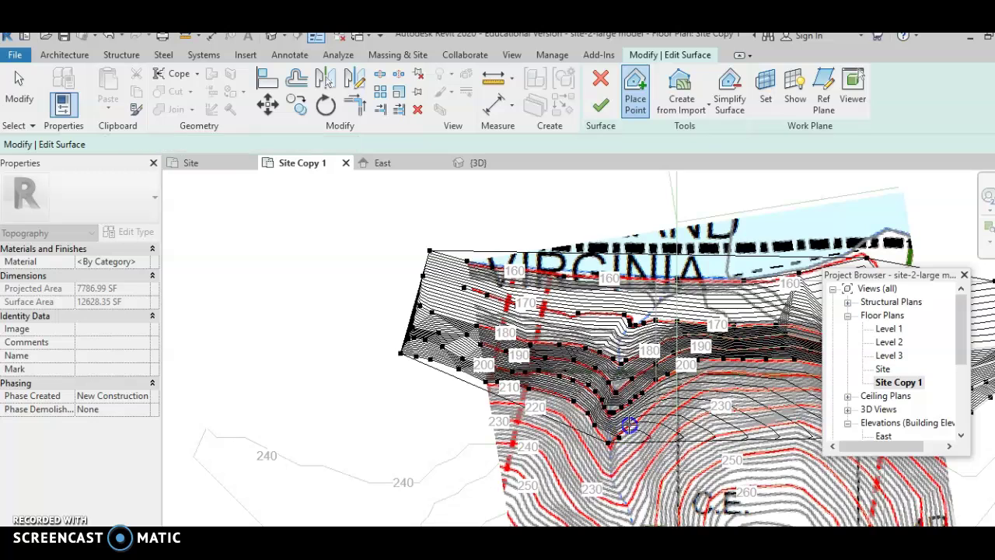
click(653, 406)
click(676, 382)
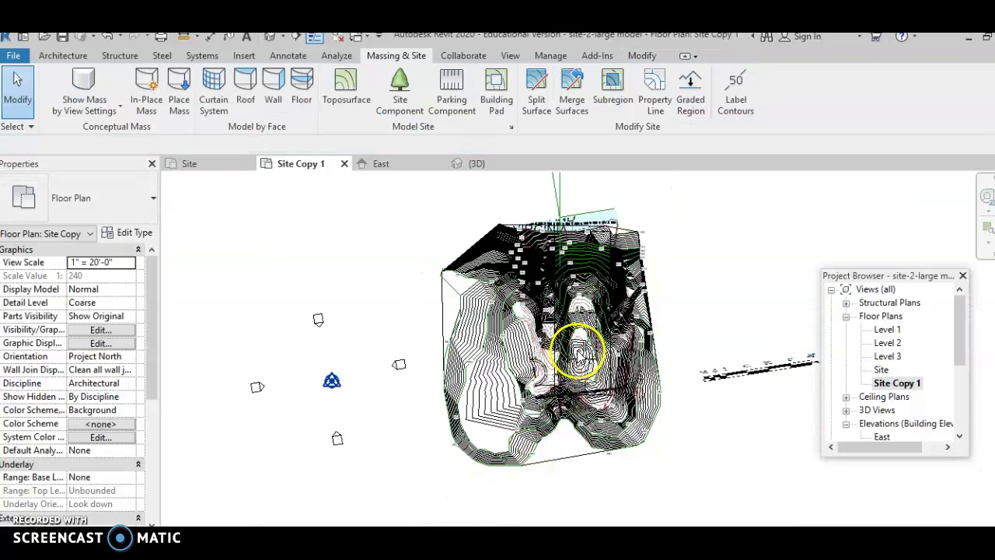
Start a new toposurface and place points at 268' absolute elevation around the valley contour just inside the 270 line.
scroll(579, 354, up, 5)
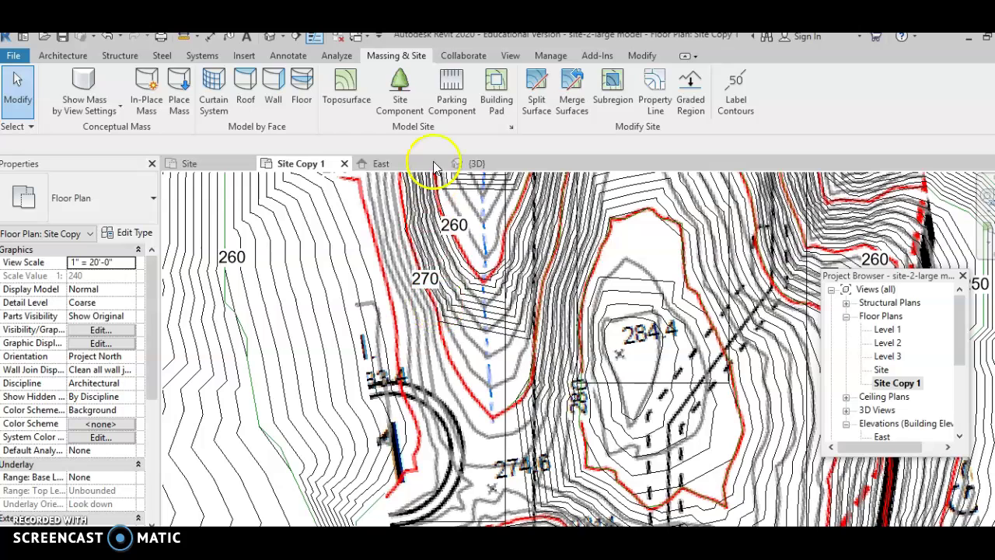
click(346, 87)
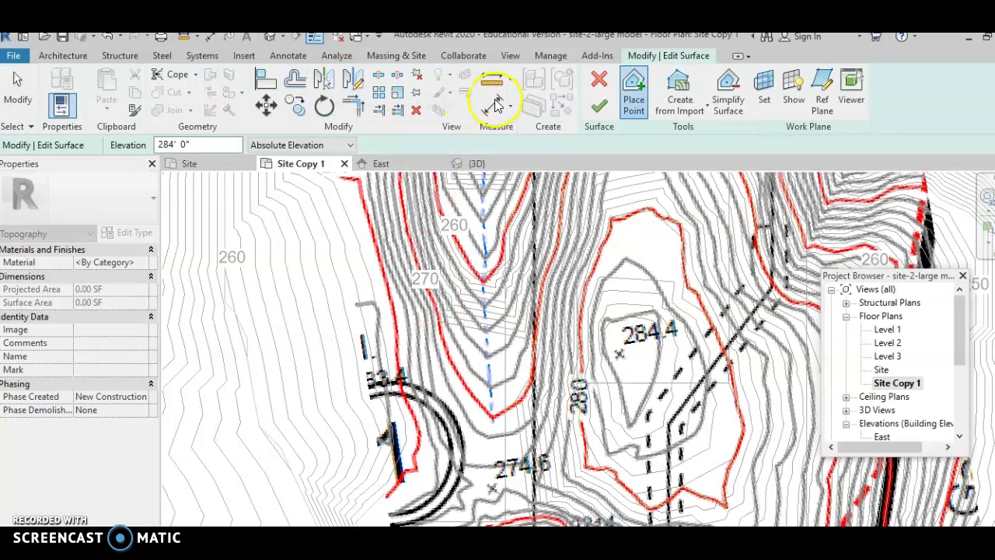
click(227, 142)
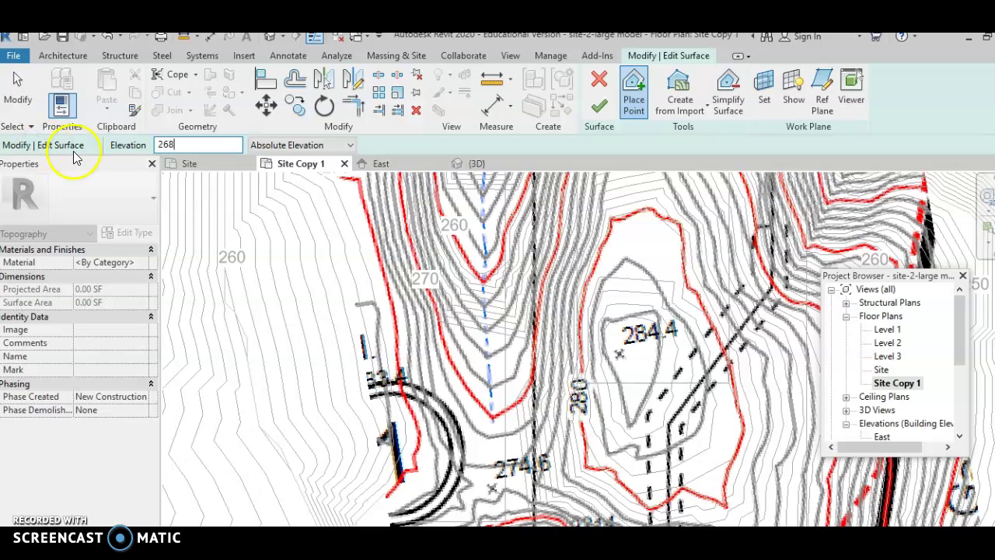
double_click(168, 143)
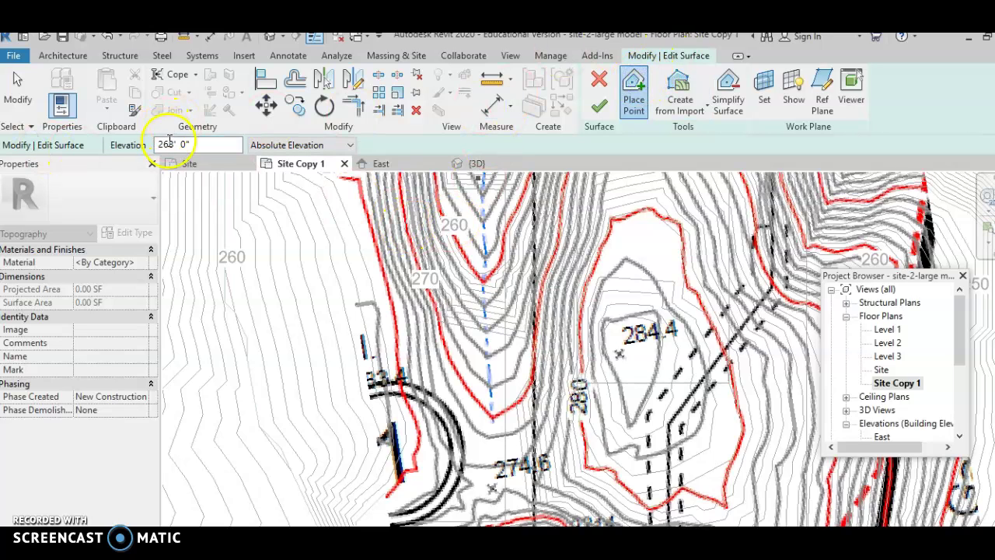
click(450, 333)
click(462, 356)
click(475, 370)
click(489, 382)
click(506, 381)
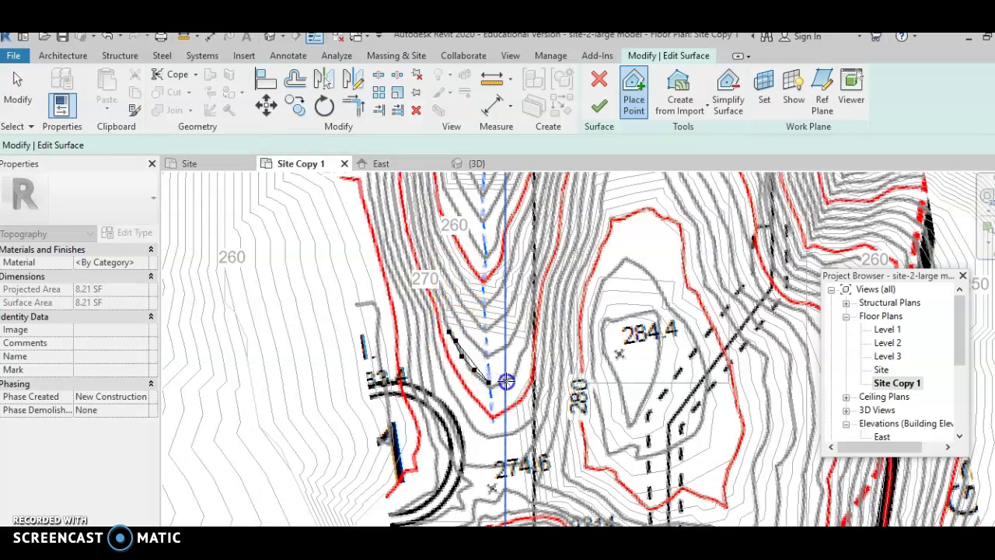
click(502, 379)
click(512, 366)
click(523, 351)
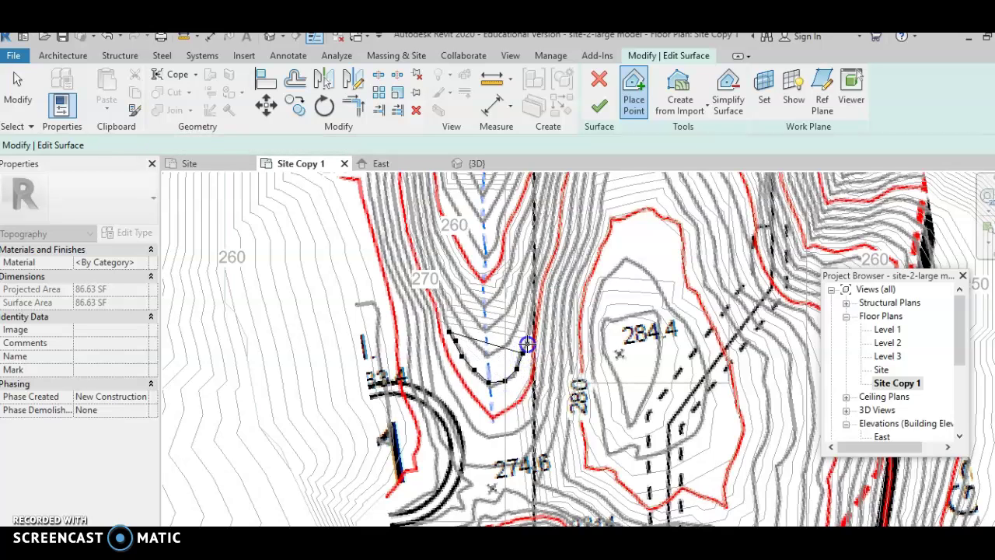
click(527, 331)
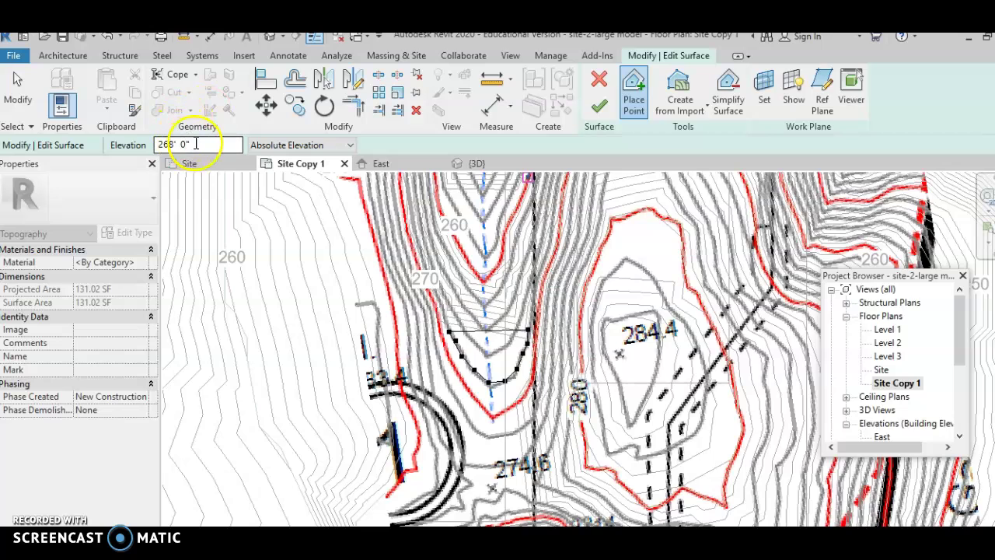
Set the elevation to 270' and place surface points around the red 270 contour at the head of the valley.
drag(195, 145, 132, 140)
text(270)
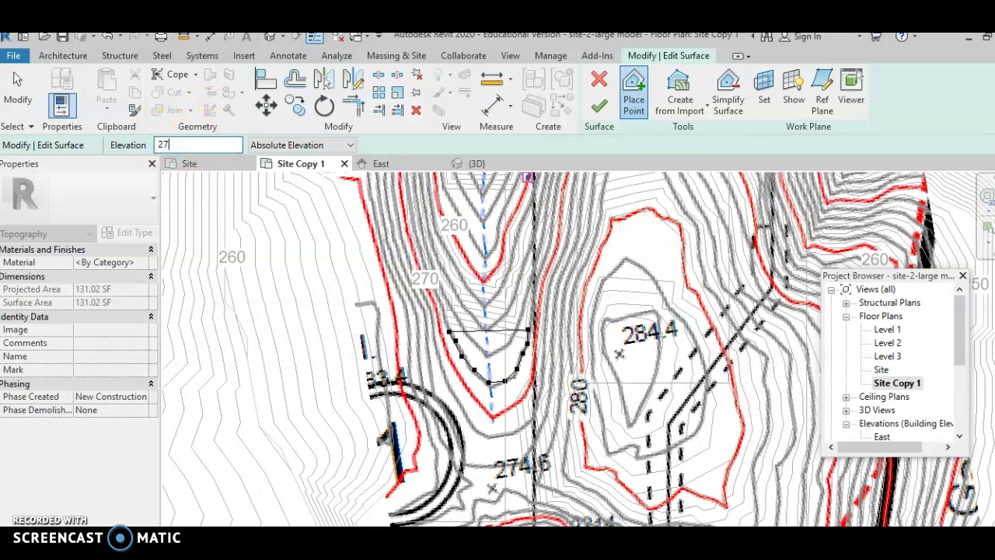
click(443, 334)
click(448, 352)
click(456, 364)
click(465, 378)
click(474, 398)
click(483, 408)
click(493, 413)
click(511, 405)
click(524, 394)
click(533, 382)
click(533, 370)
click(534, 363)
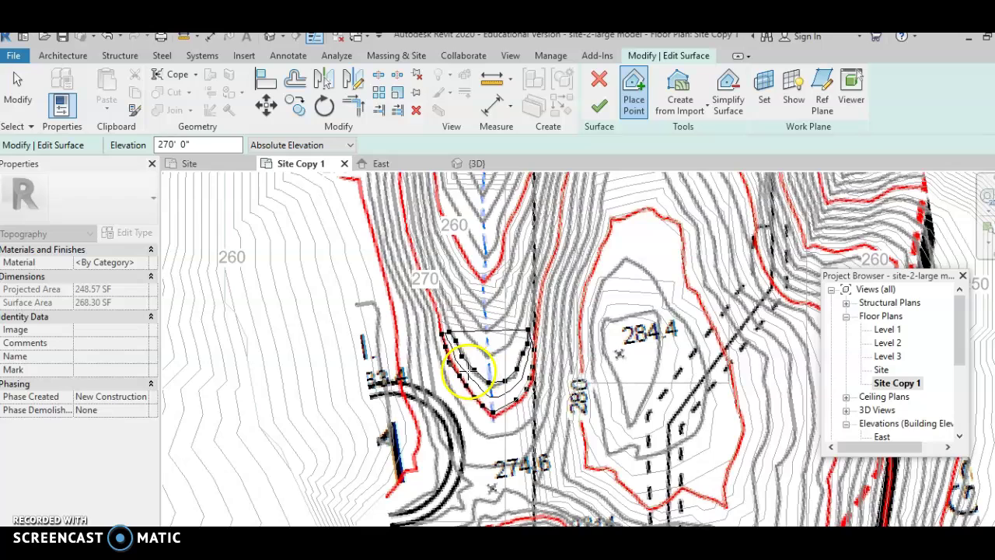
Set the elevation to 266' and place surface points around the next valley contour inside the 268 points.
drag(195, 143, 157, 143)
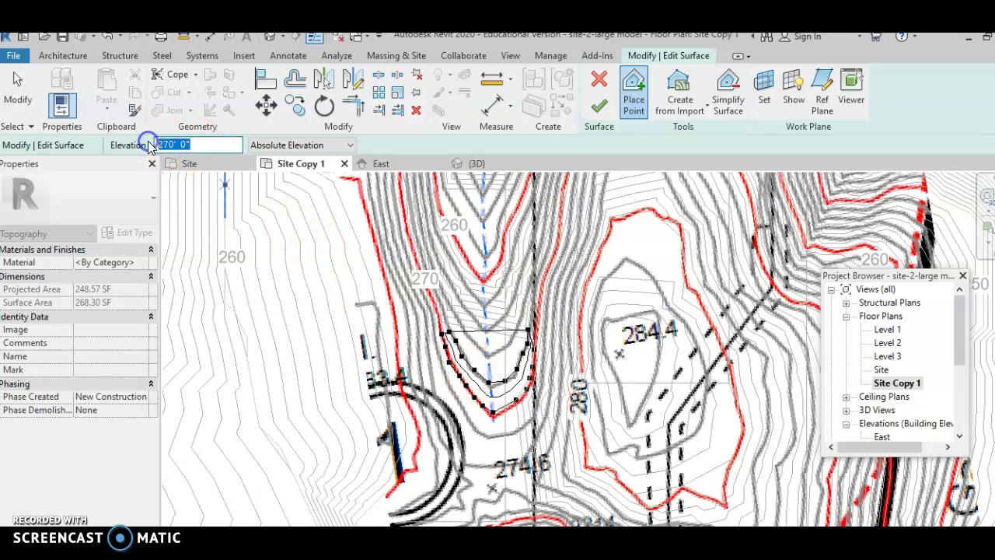
text(266)
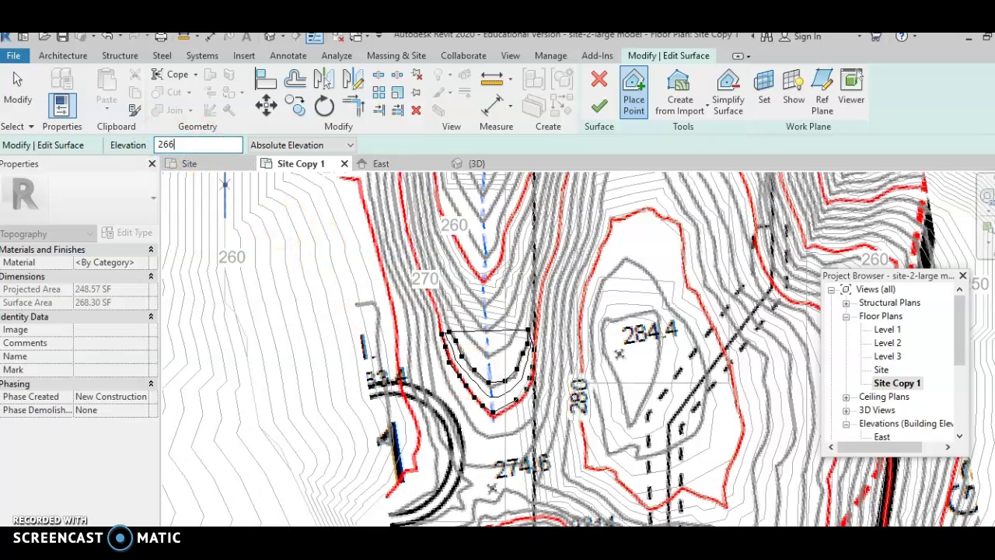
click(451, 310)
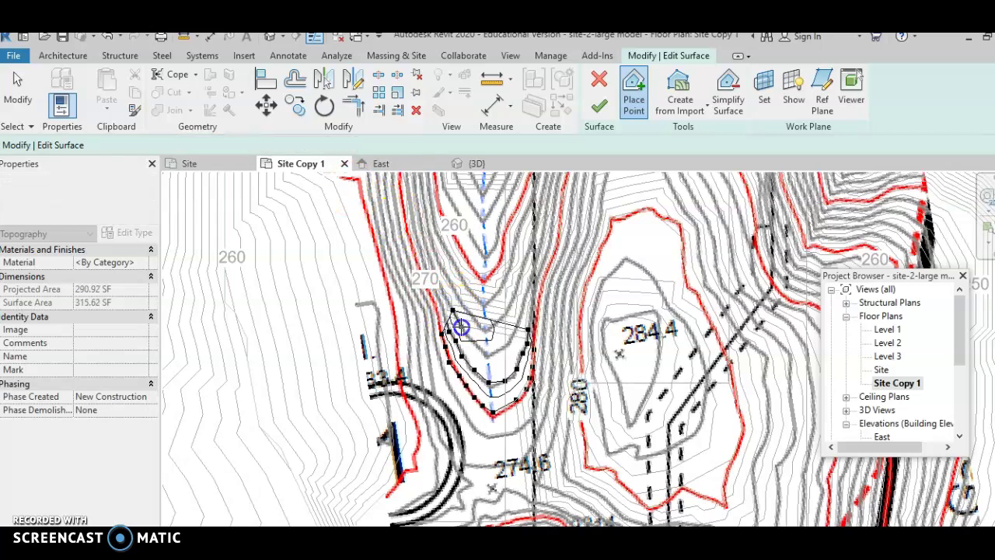
click(506, 347)
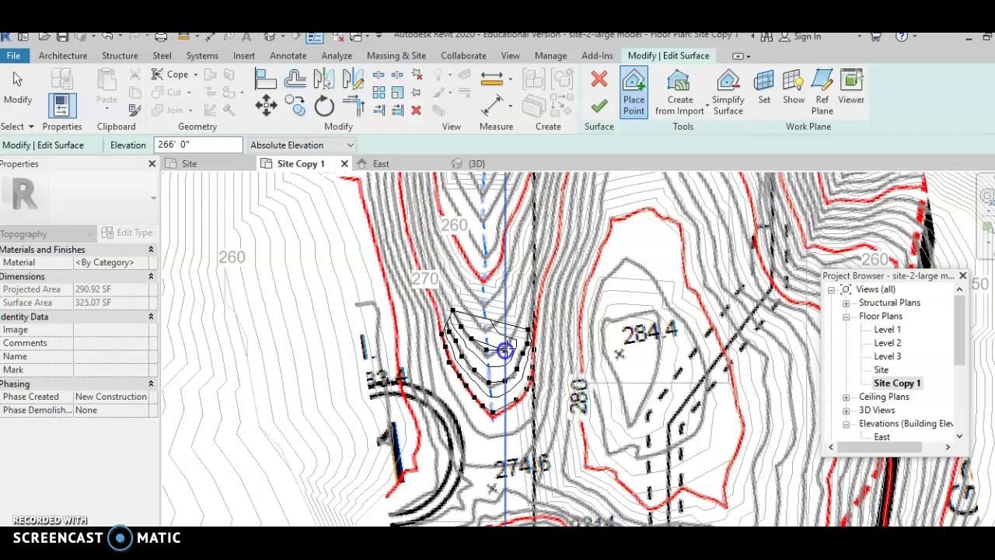
click(519, 317)
click(526, 302)
click(527, 292)
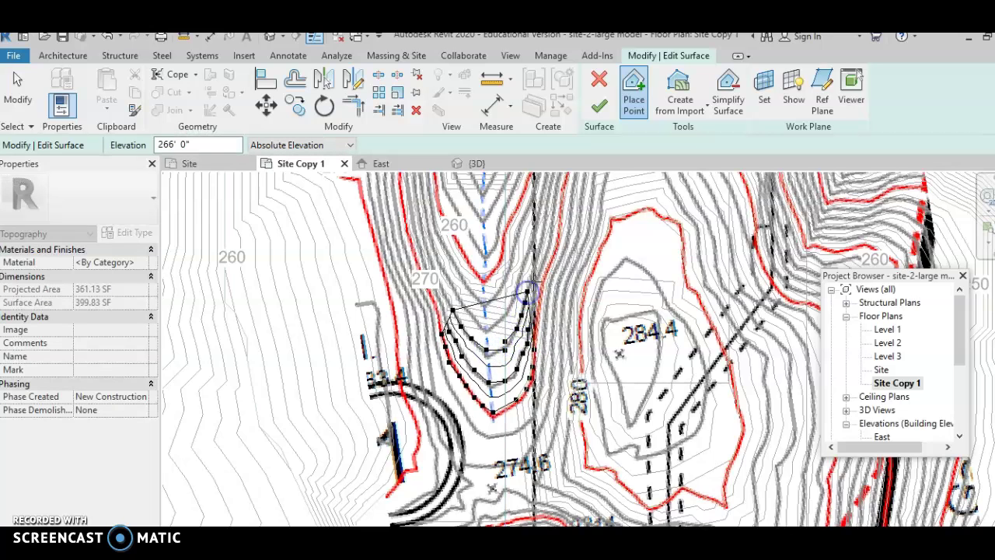
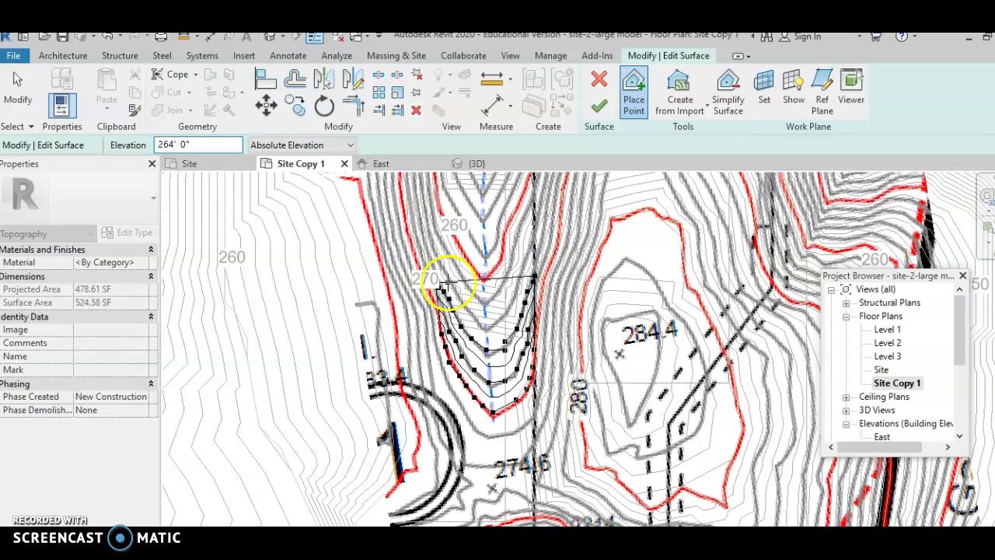
Place 264' elevation points around the next valley contour inside the 266 points, ending on its east side.
click(456, 289)
click(462, 301)
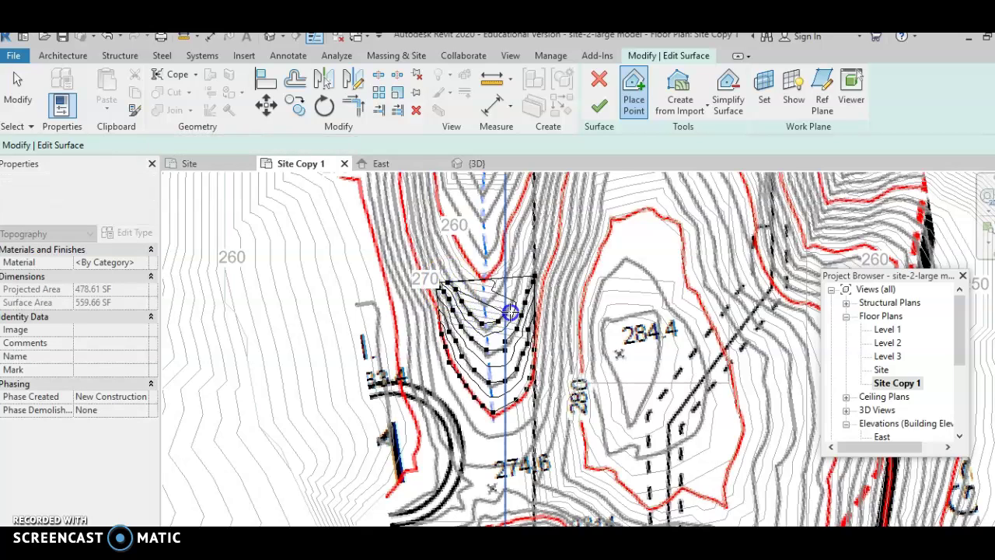
click(522, 281)
click(525, 272)
click(528, 262)
click(529, 255)
click(531, 245)
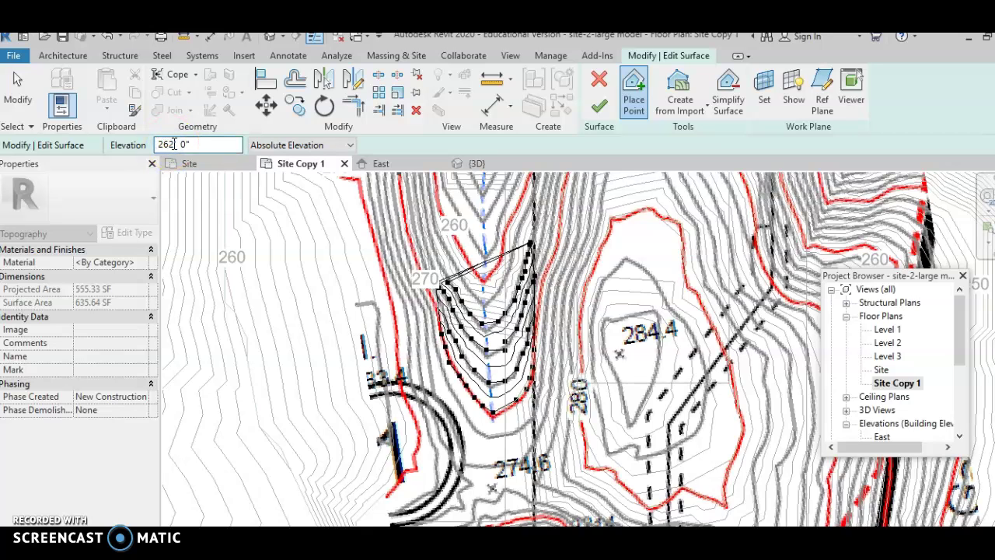
Correct the mistyped point elevation to 262' and undo the surface points placed at the wrong height.
click(483, 272)
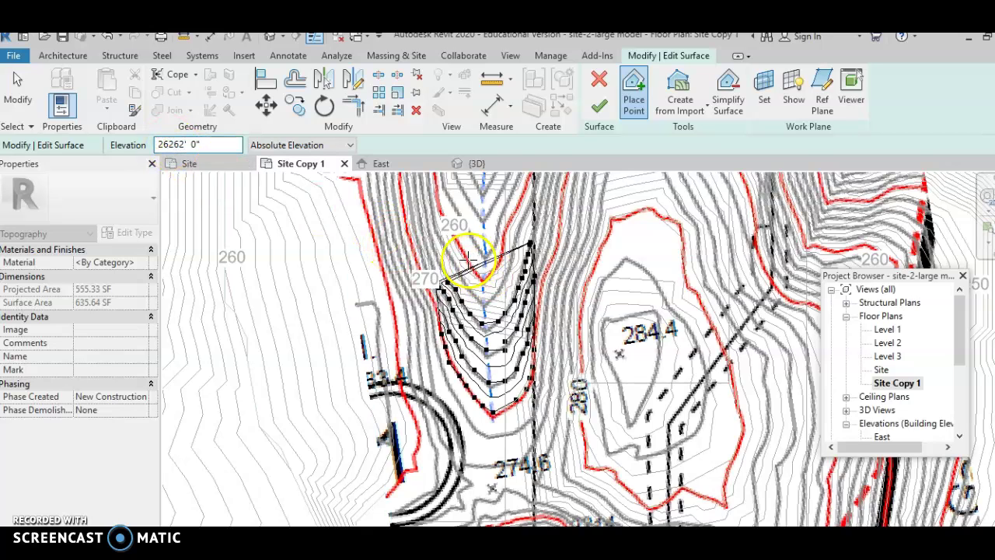
scroll(466, 260, up, 2)
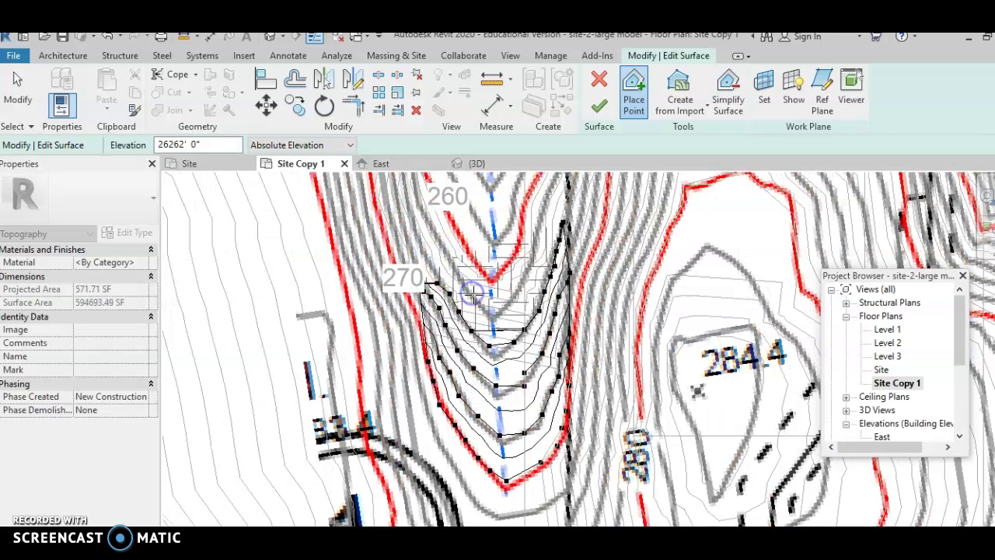
click(206, 145)
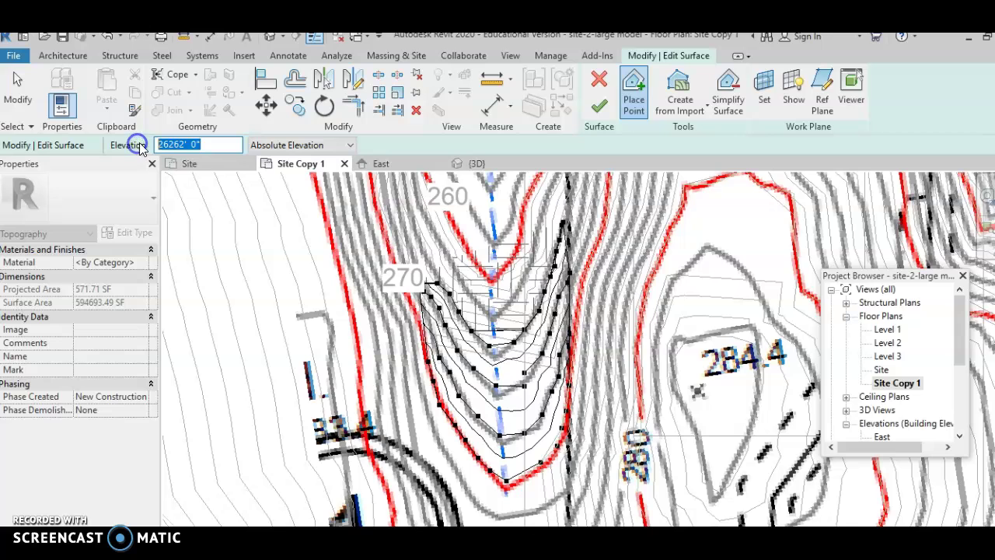
click(106, 39)
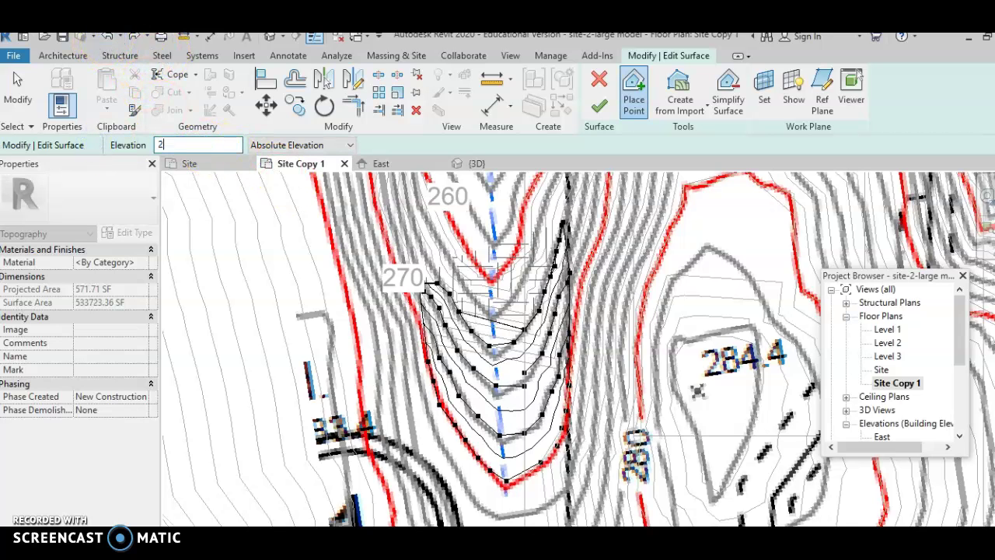
click(389, 272)
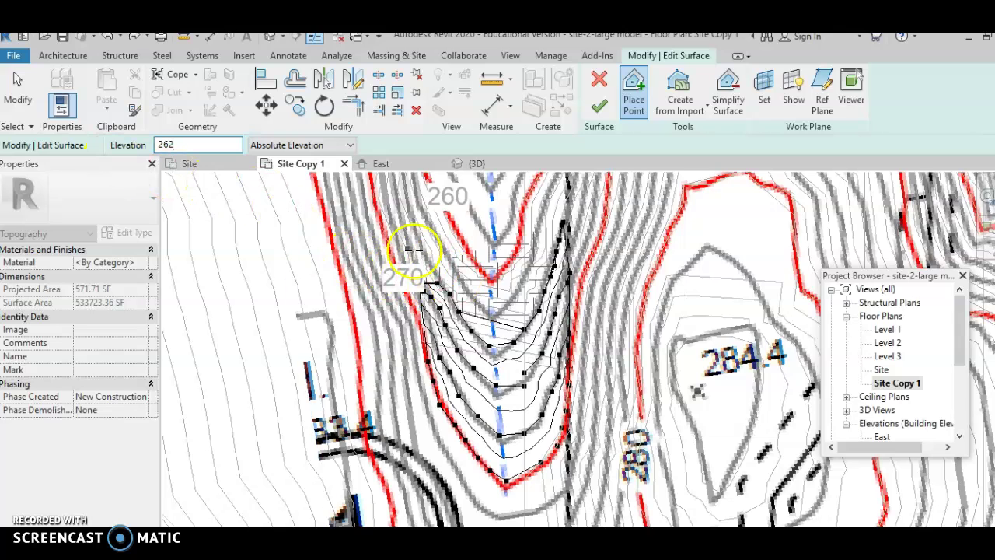
click(109, 37)
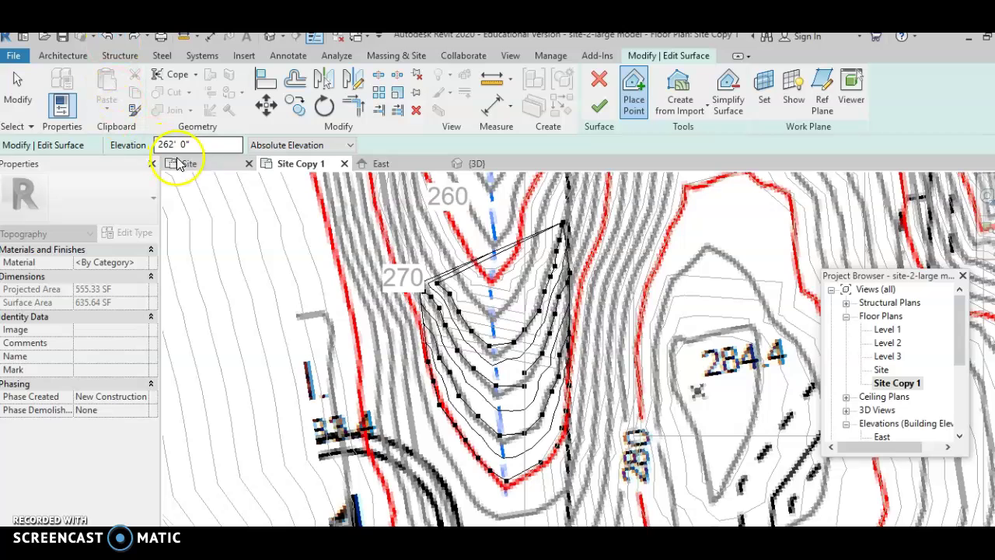
Place 262' elevation points around the next valley contour inside the 264 points, ending on its east side.
click(455, 278)
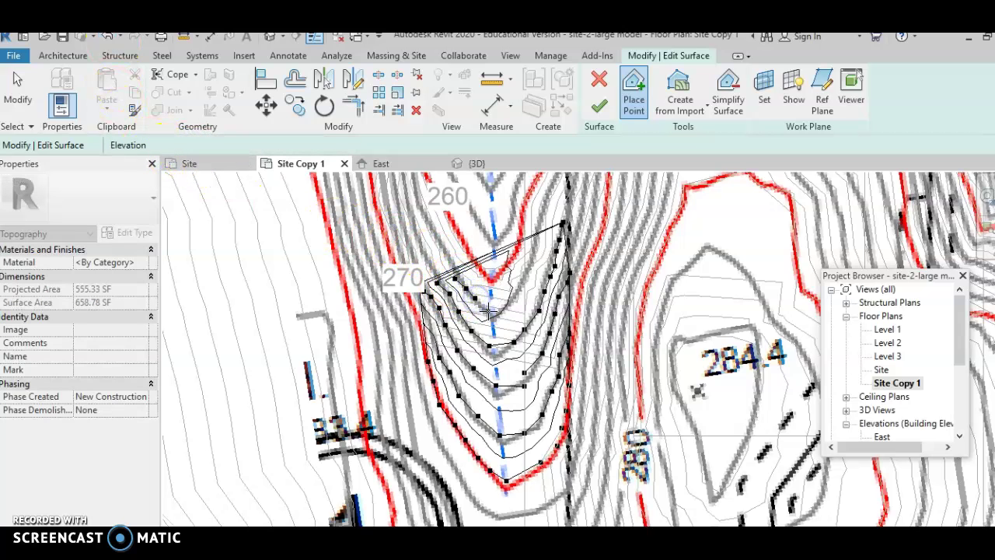
click(521, 287)
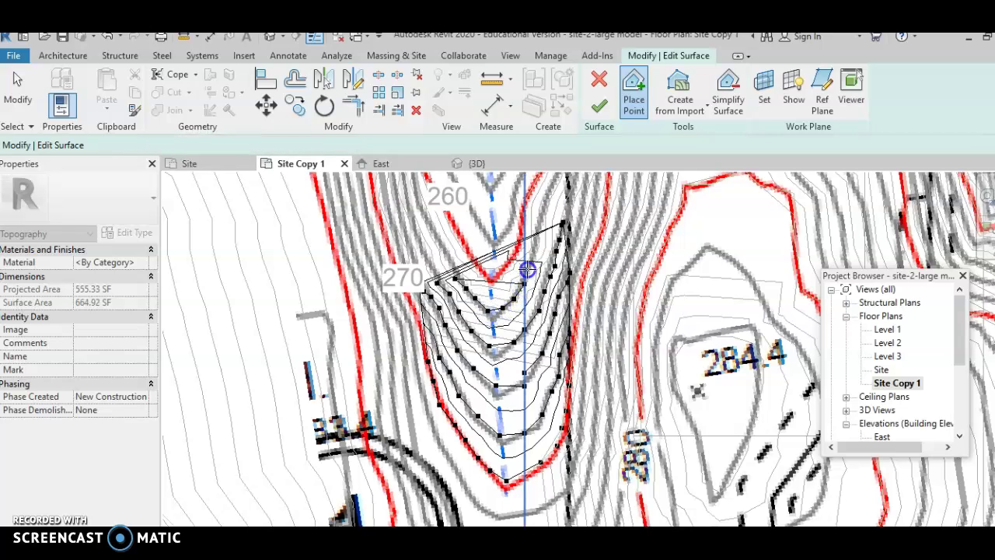
click(534, 258)
click(537, 216)
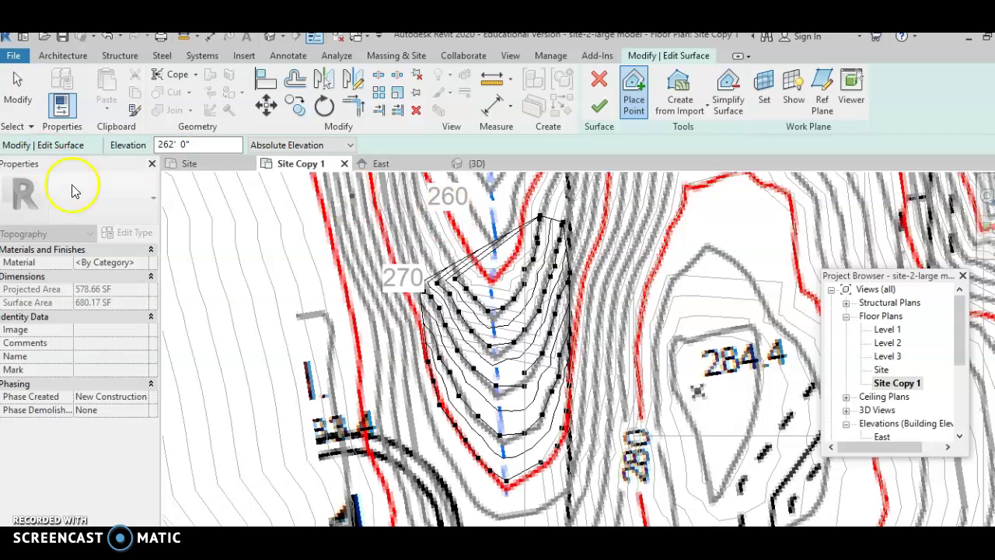
Set the elevation to 260' and place surface points around the red 260 contour in the valley.
drag(198, 144, 135, 143)
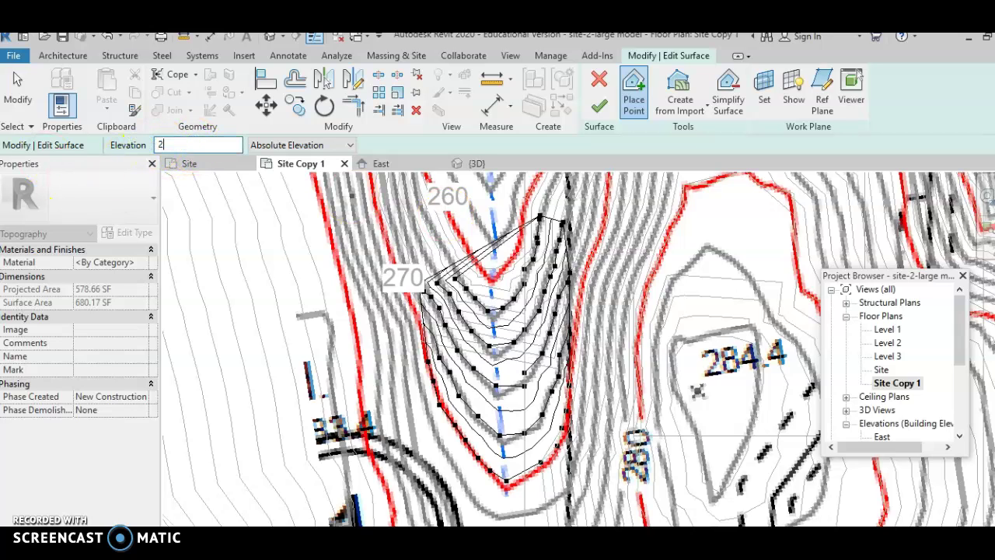
click(453, 221)
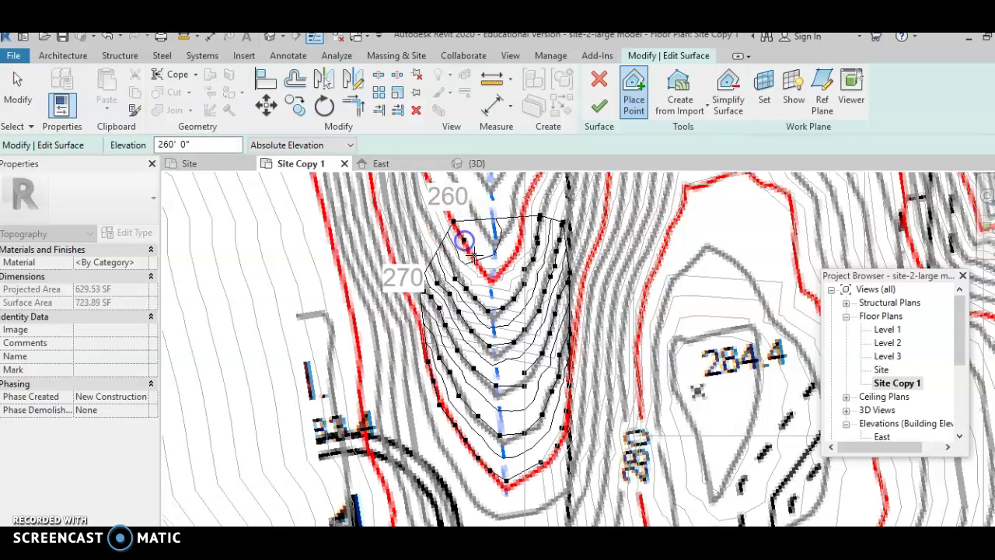
click(506, 268)
click(517, 253)
click(523, 233)
click(521, 218)
click(529, 192)
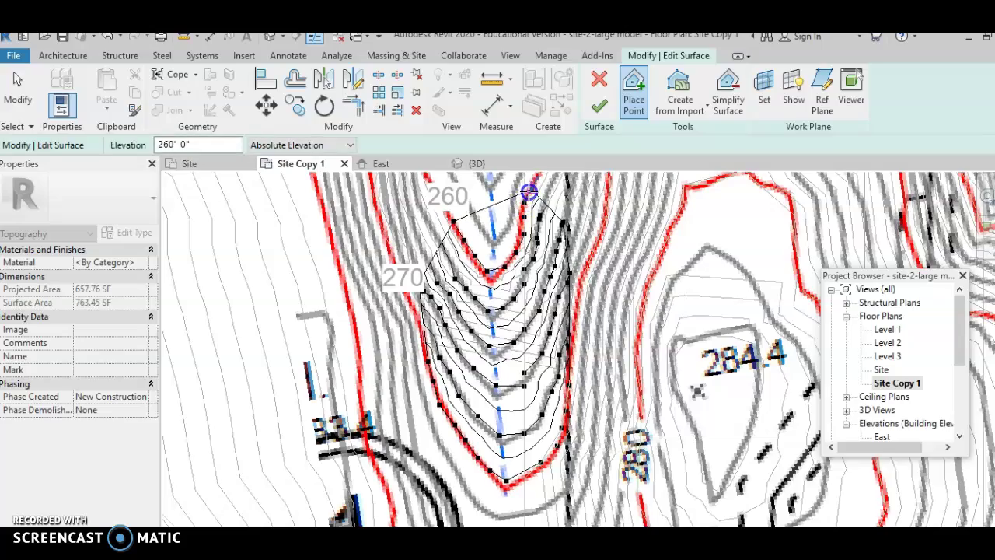
Finish the valley toposurface.
scroll(531, 190, down, 2)
scroll(531, 226, down, 1)
middle_drag(531, 227, 456, 240)
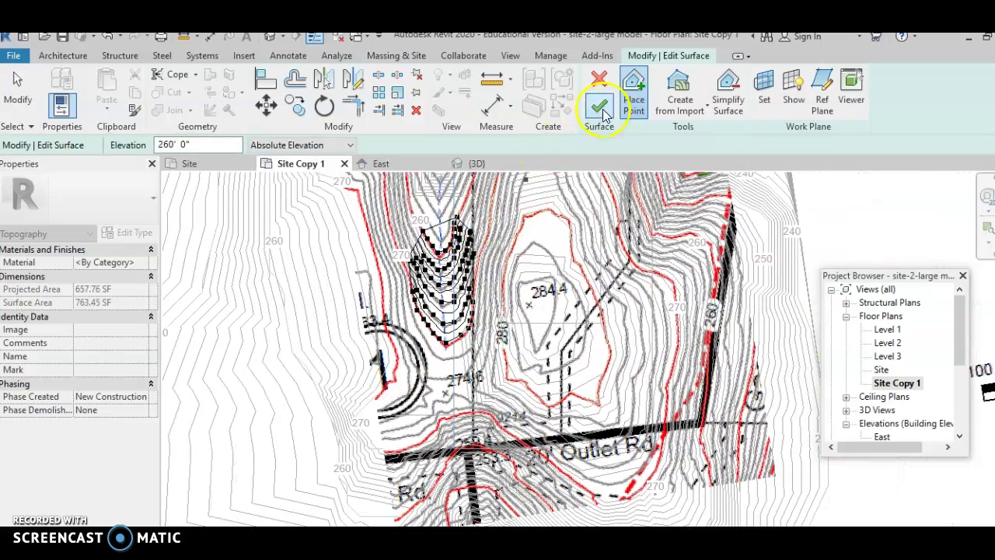
click(601, 109)
scroll(433, 305, up, 2)
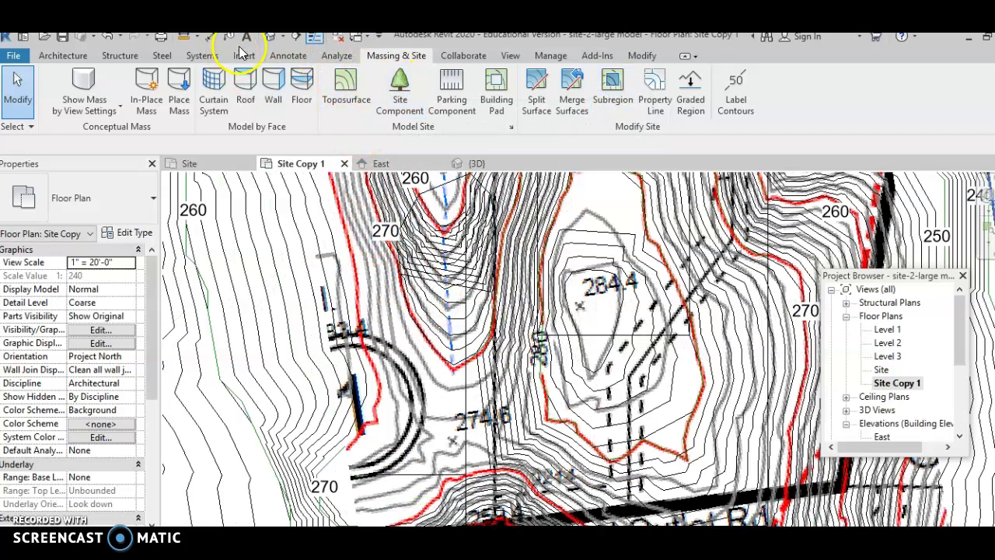
Open the default 3D view and examine the valley part of the site surface from several angles.
click(270, 37)
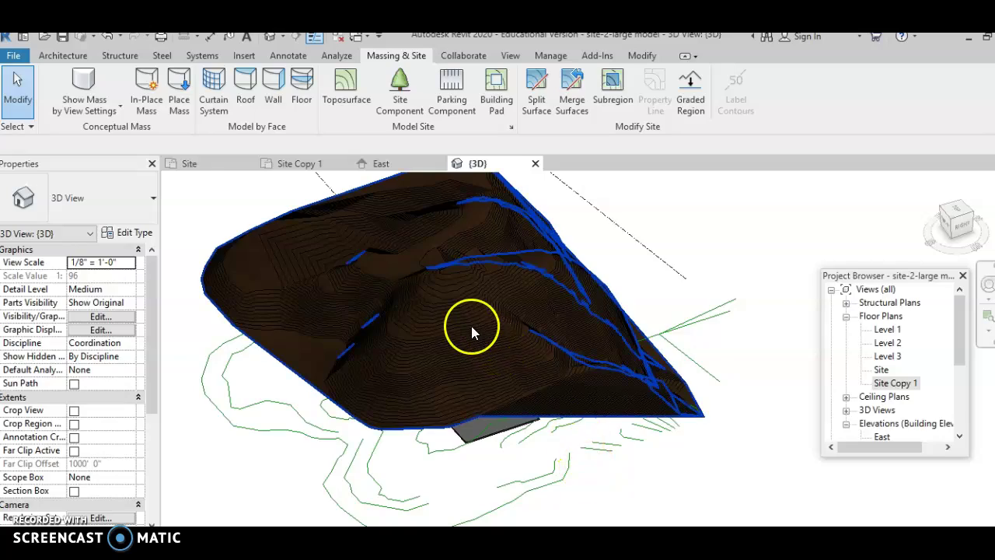
scroll(471, 326, up, 2)
scroll(440, 311, down, 2)
middle_drag(441, 311, 498, 350)
scroll(468, 317, up, 4)
shift+middle_drag(465, 412, 604, 255)
shift+middle_drag(556, 404, 480, 427)
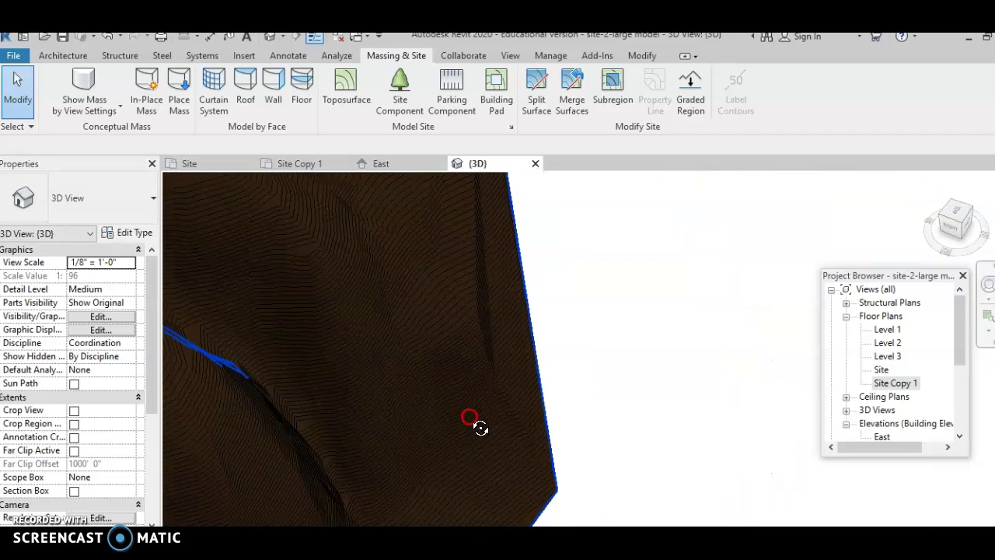
shift+middle_drag(282, 307, 458, 323)
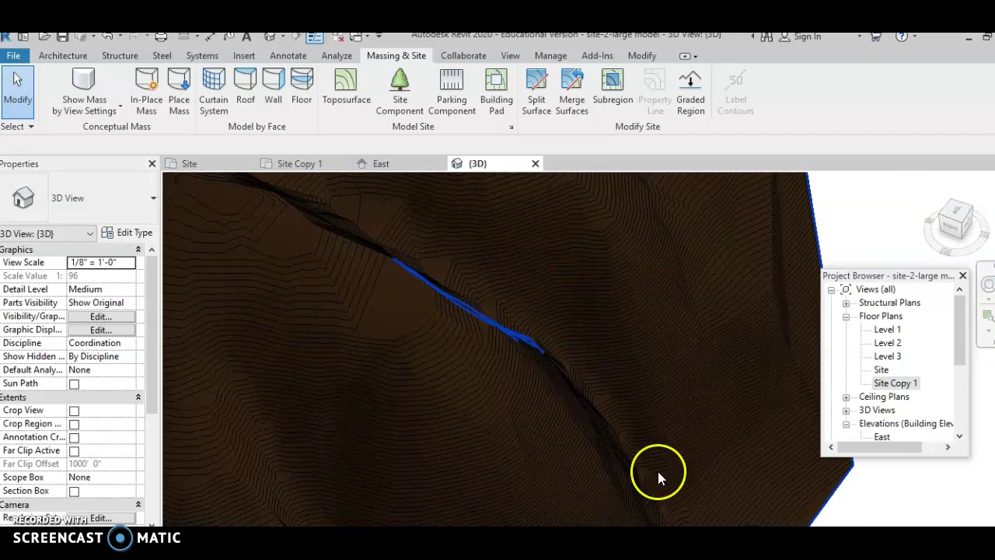
Return to the Site Copy 1 floor plan and start editing the existing topography around the red 240 contour in the valley.
double_click(895, 383)
scroll(431, 327, up, 6)
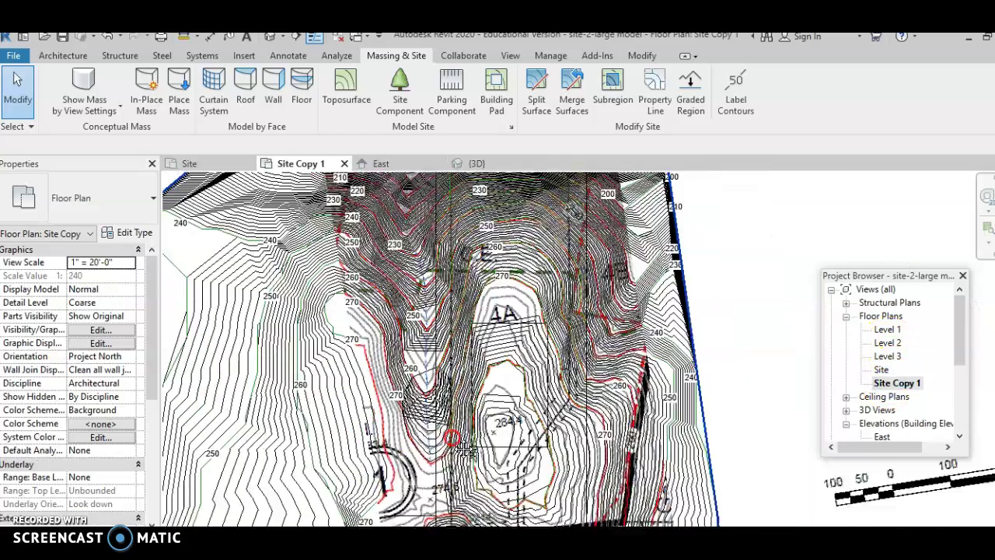
scroll(478, 326, up, 3)
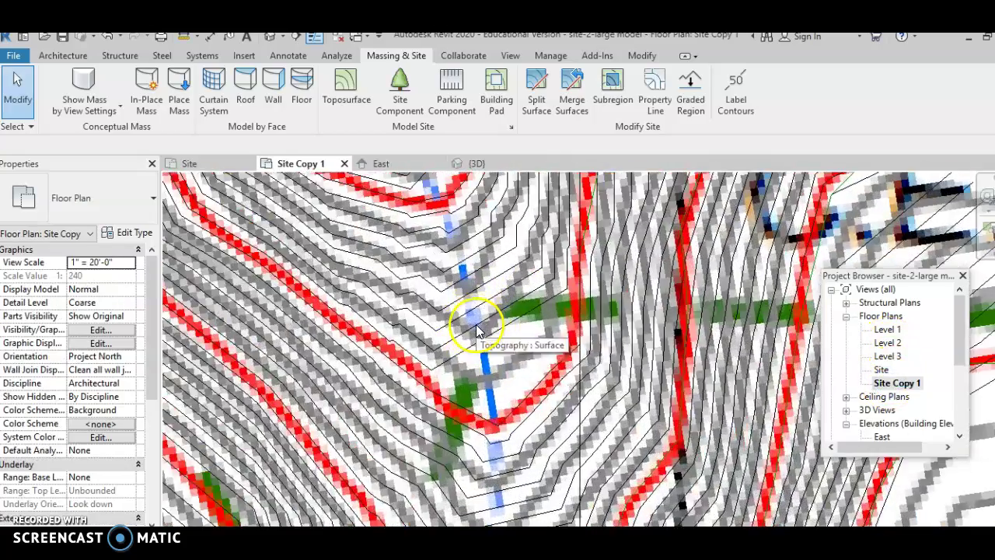
click(476, 333)
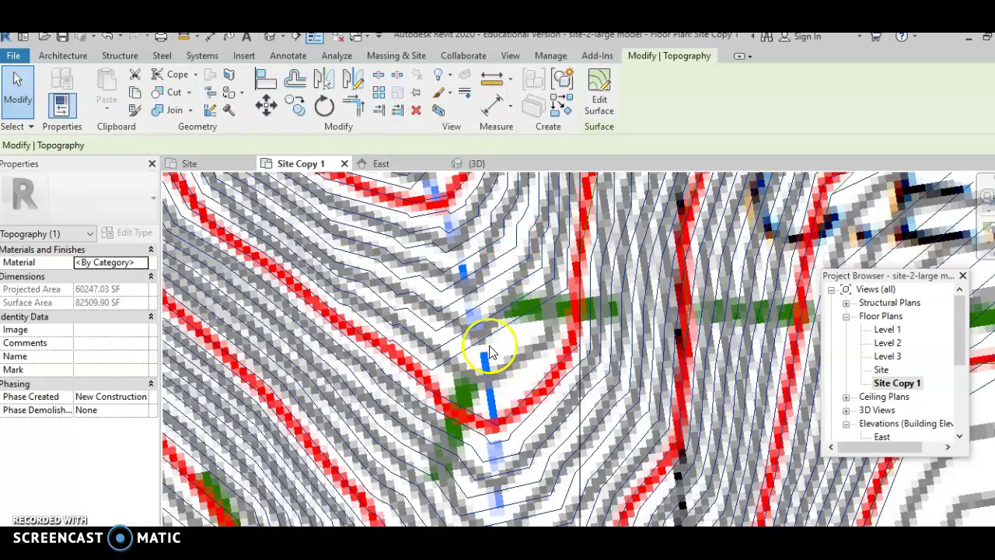
click(600, 99)
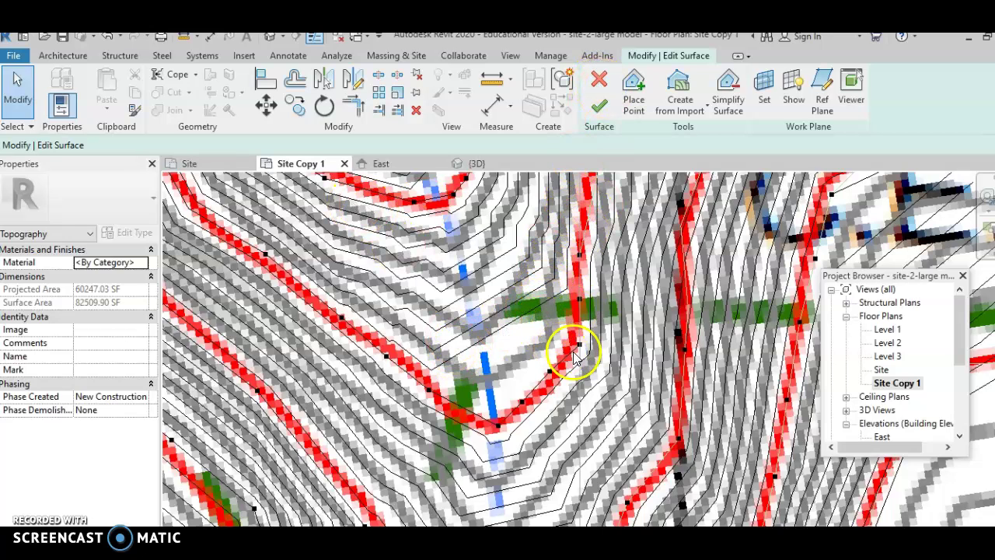
scroll(573, 353, down, 2)
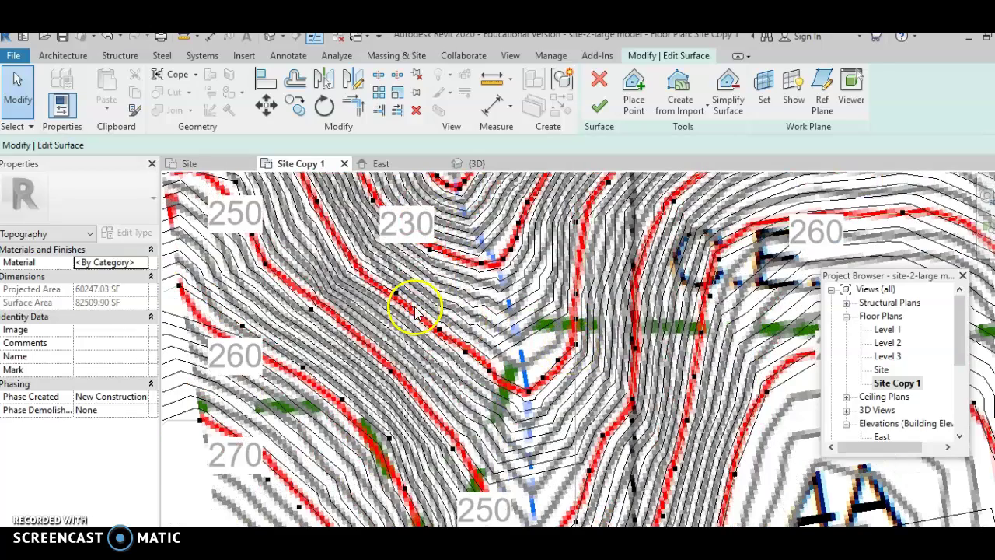
scroll(529, 361, up, 2)
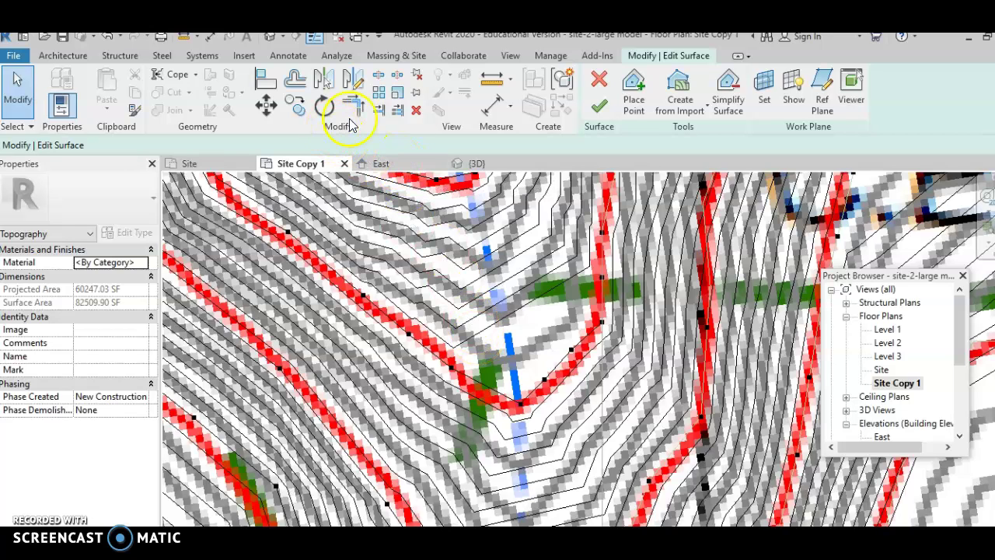
Place points at 238' absolute elevation around the valley contour just inside the red 240 contour.
click(634, 82)
double_click(177, 144)
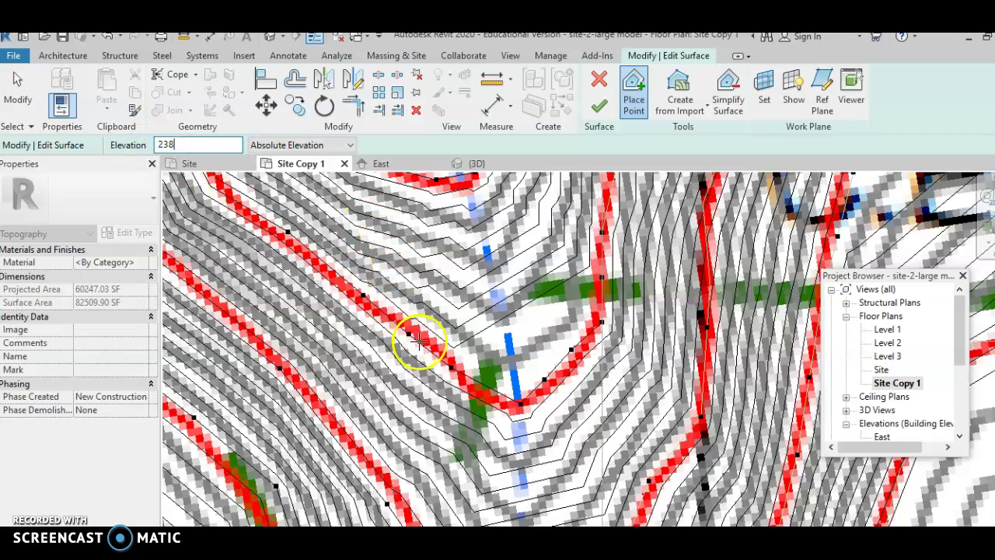
click(445, 360)
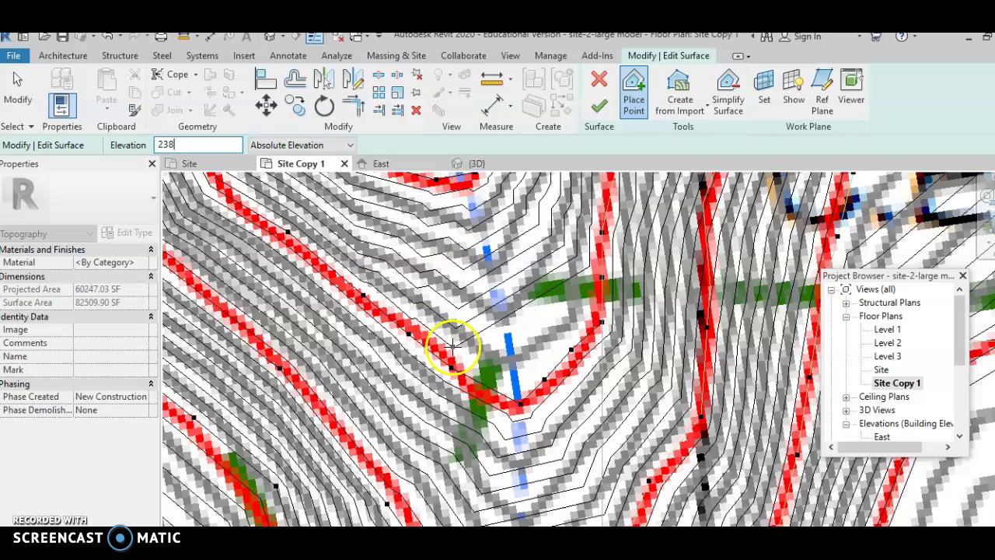
click(494, 358)
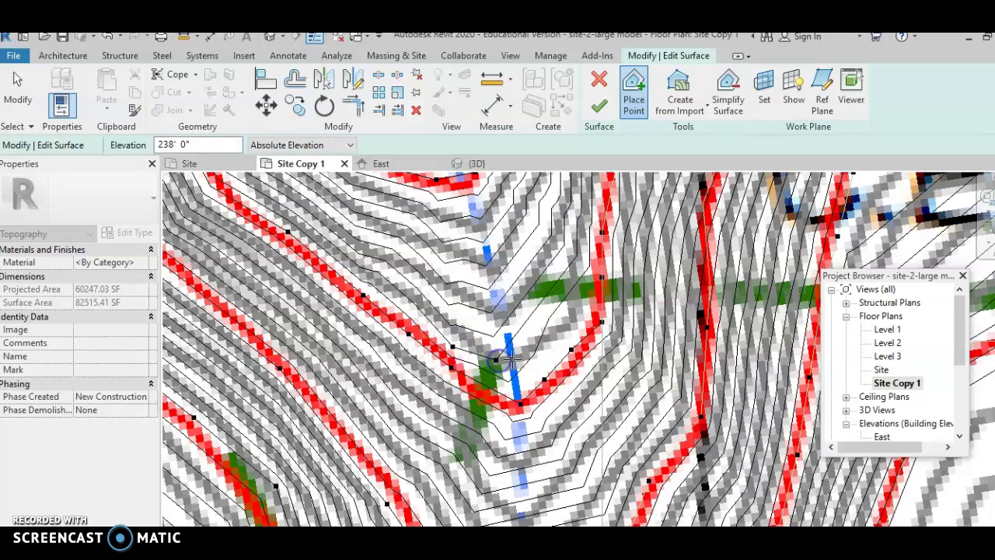
click(523, 358)
click(546, 341)
click(564, 327)
click(576, 300)
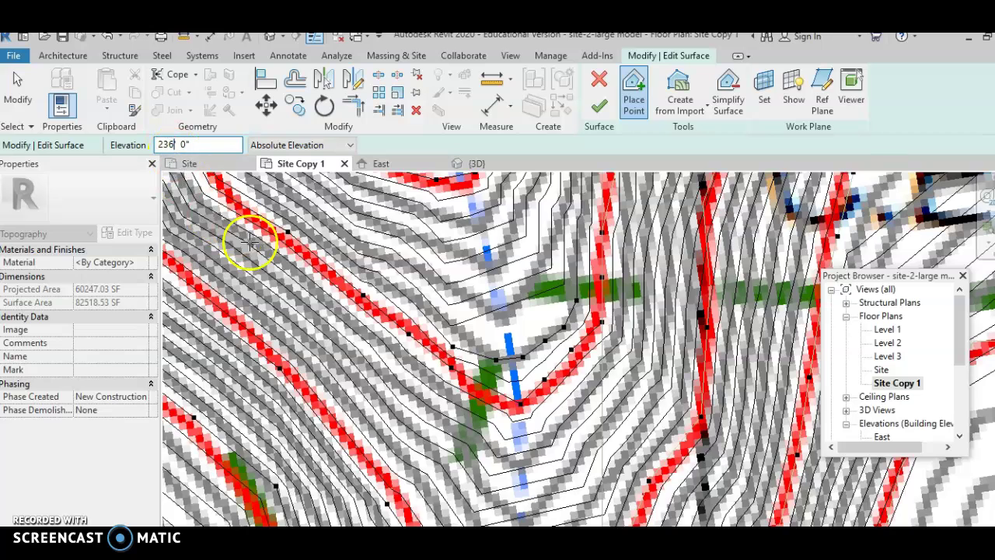
Set the elevation to 236' and place surface points around the next valley contour inside the 238 points.
click(454, 307)
click(490, 320)
click(504, 320)
click(516, 311)
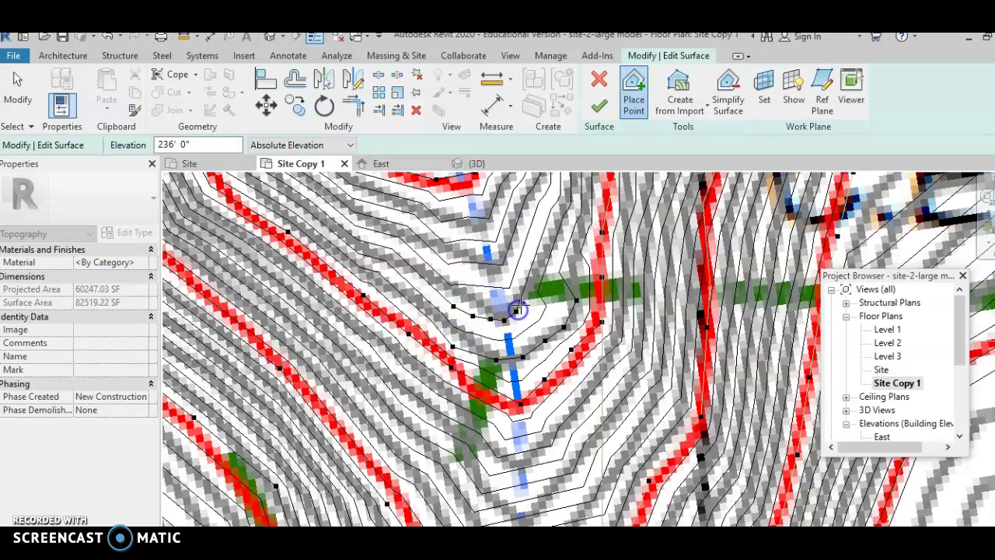
click(535, 299)
click(545, 262)
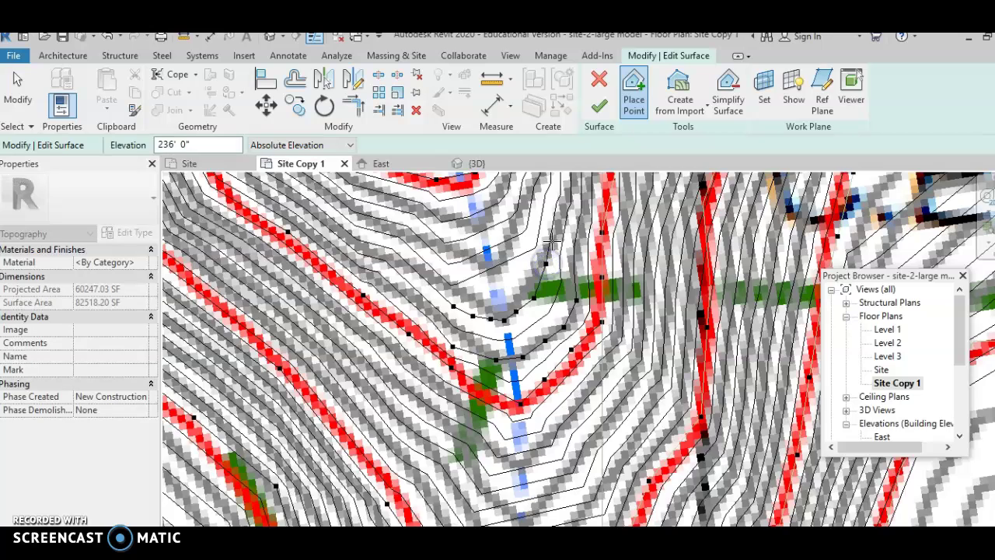
click(552, 240)
click(560, 226)
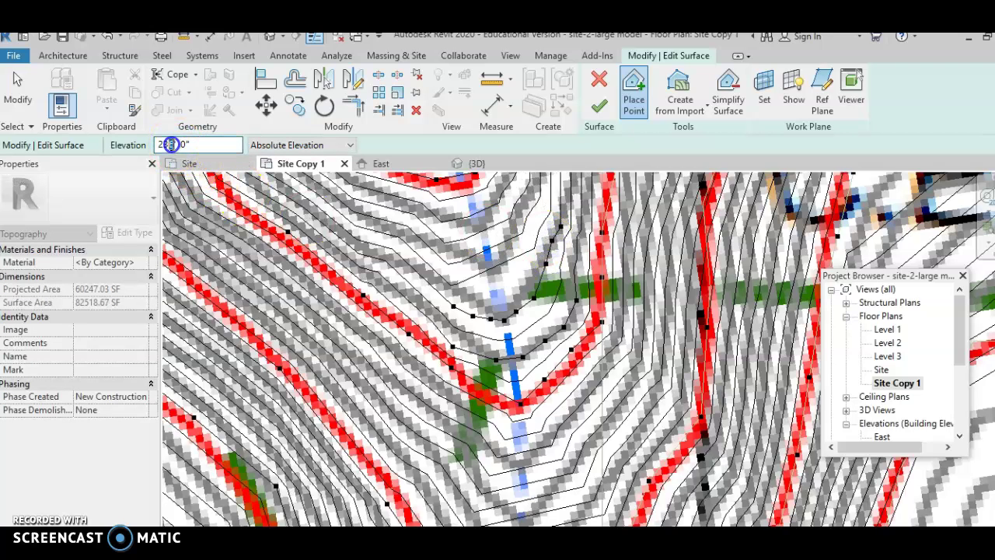
Set the elevation to 234' and place surface points around the next valley contour inside the 236 points.
click(455, 285)
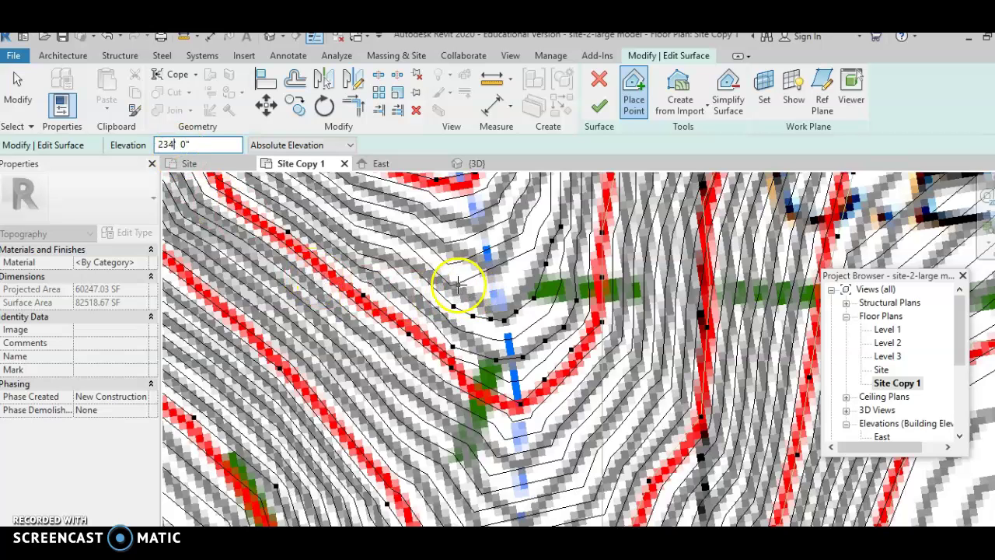
click(477, 290)
click(499, 288)
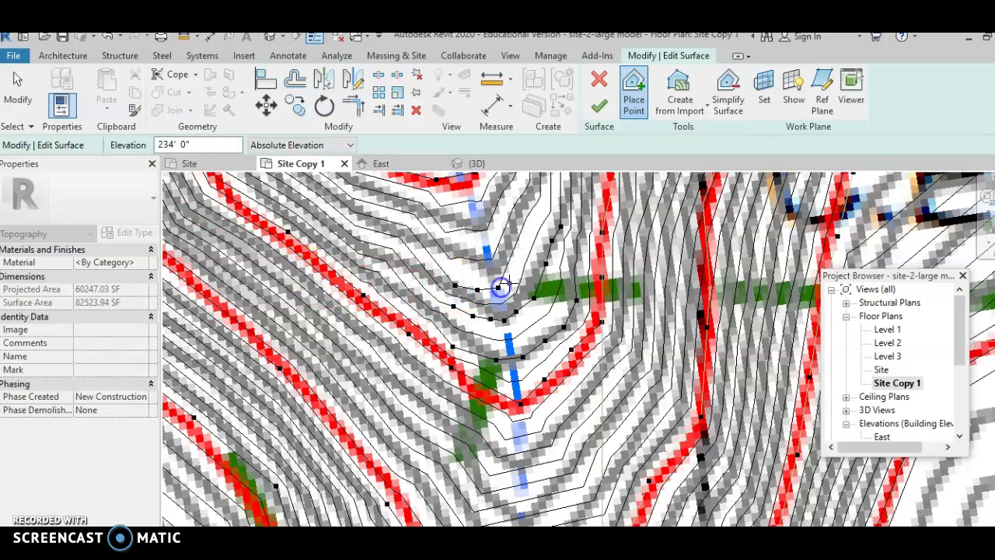
click(526, 253)
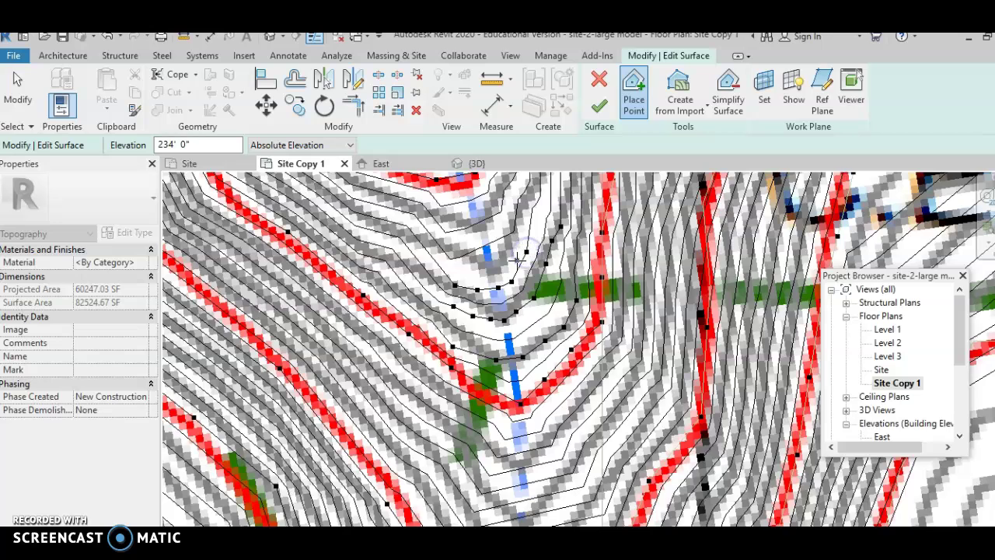
Set the elevation to 232' and place surface points around the next valley contour inside the 234 points.
click(180, 145)
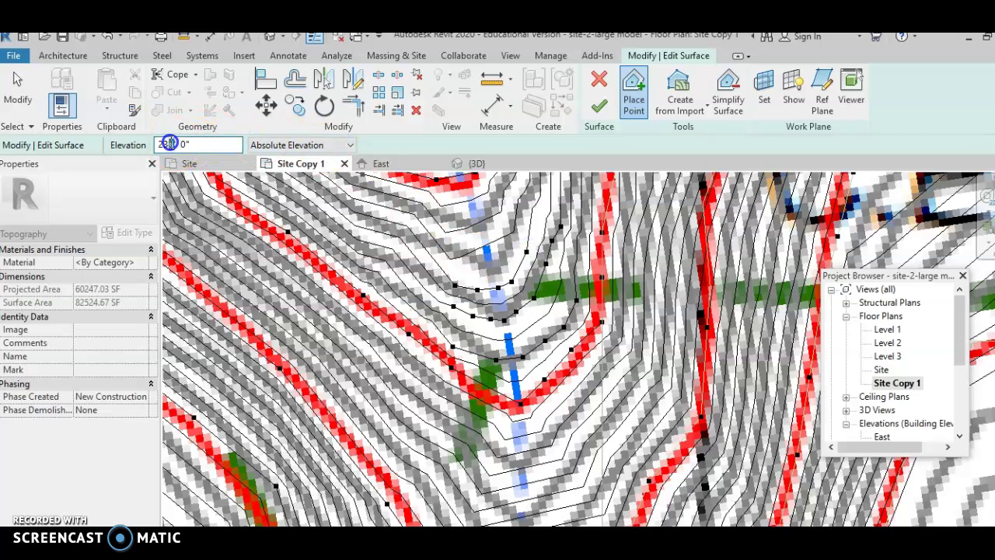
text(2)
click(473, 262)
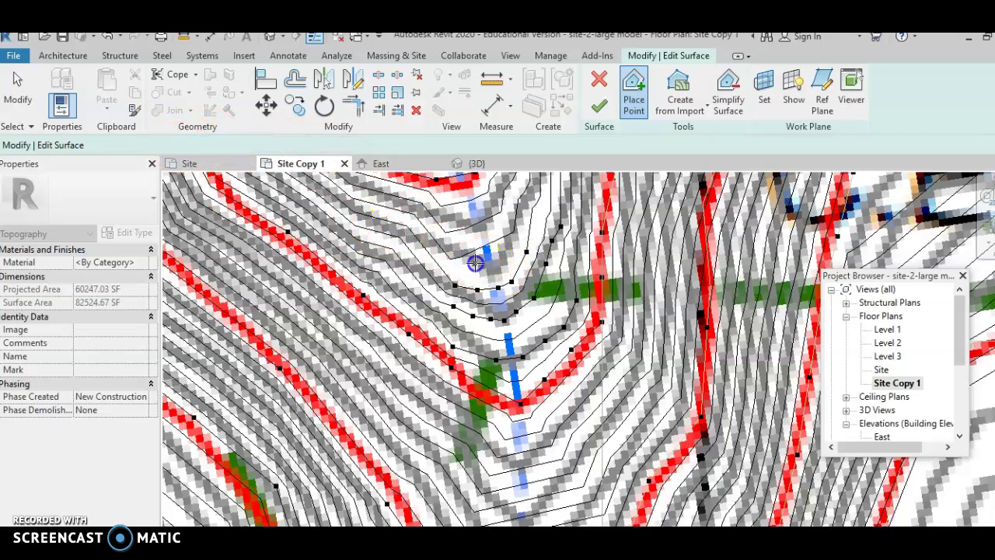
click(510, 249)
click(516, 219)
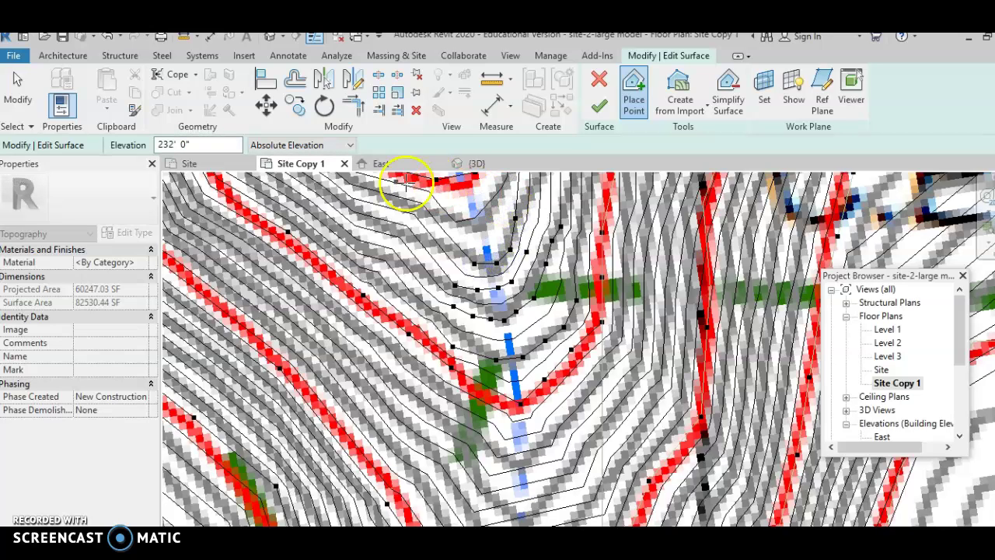
Set the elevation to 230' and place surface points around the next valley contour inside the 232 points.
click(176, 144)
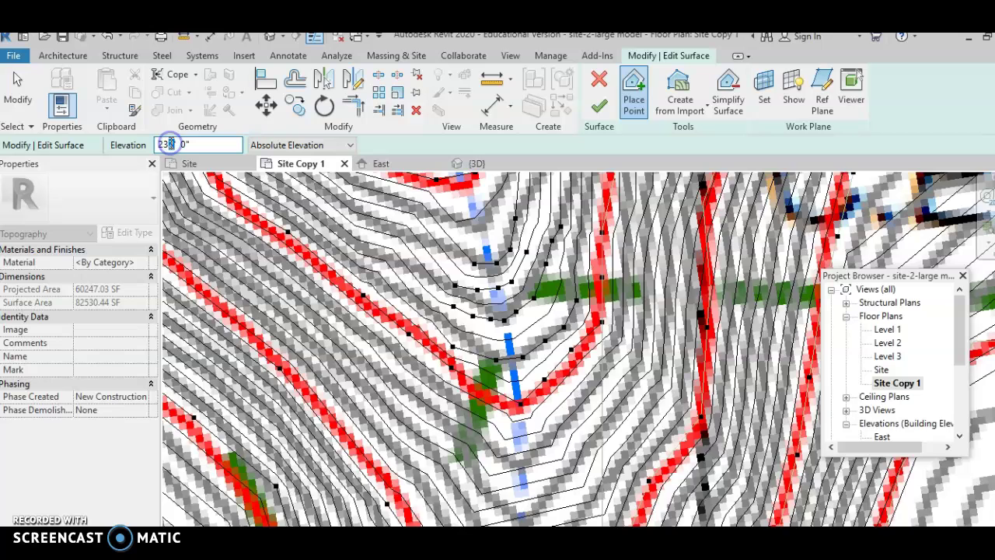
key(BackSpace)
text(0)
click(476, 226)
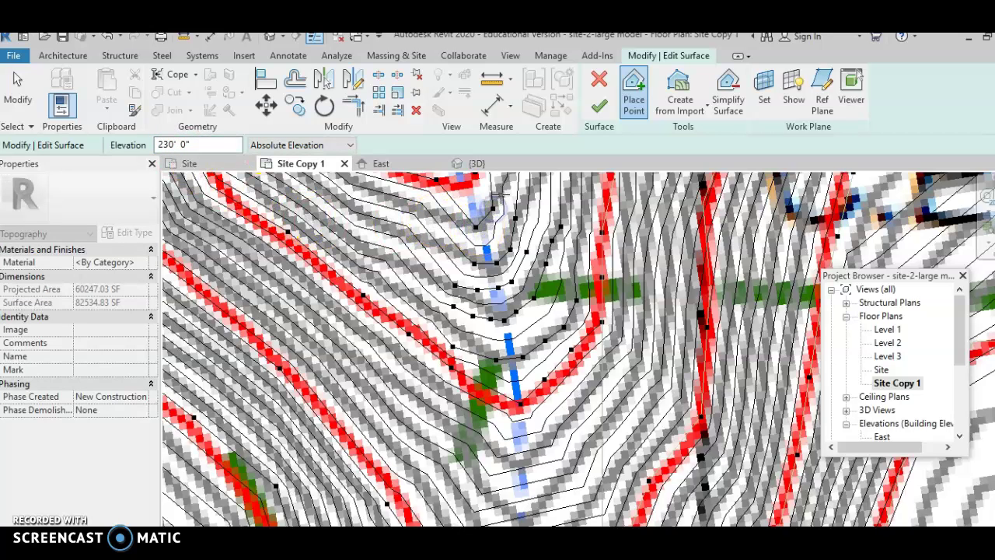
scroll(501, 191, down, 1)
middle_drag(503, 194, 519, 290)
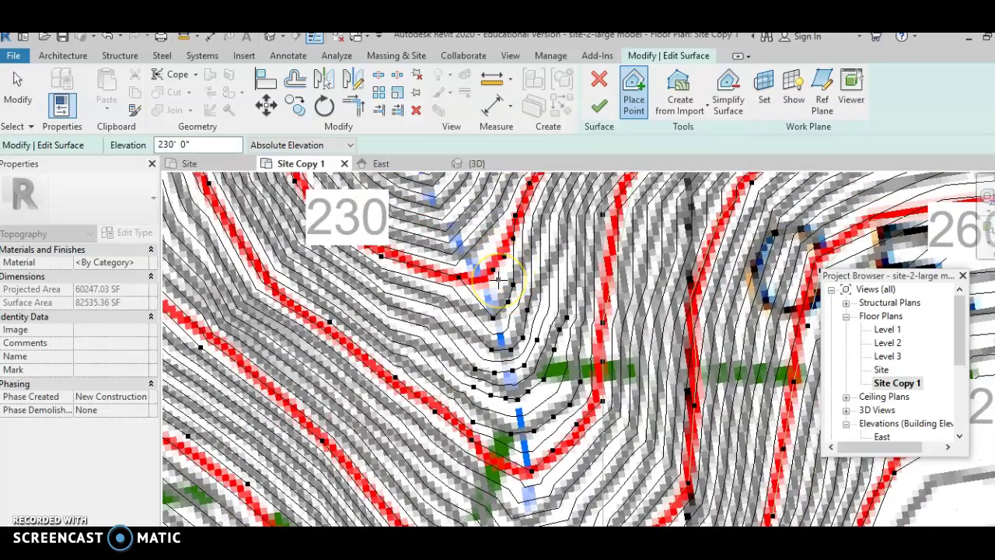
Delete the 230' points just placed between the 232 points and the red 230 contour.
key(Escape)
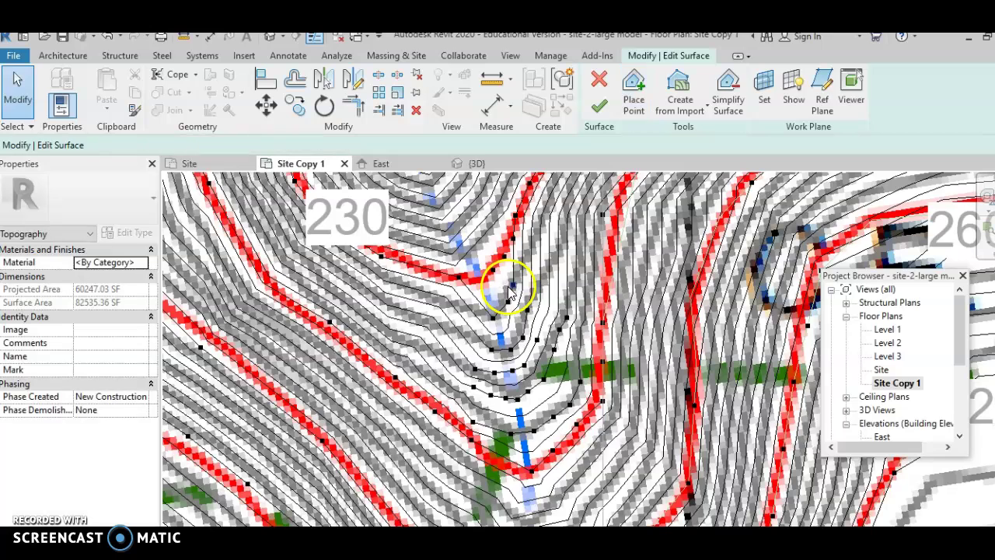
click(513, 285)
key(Delete)
click(508, 302)
key(Delete)
click(495, 322)
key(Delete)
Check the elevation of an existing point on the red 230 contour, and finish the surface edit.
click(484, 295)
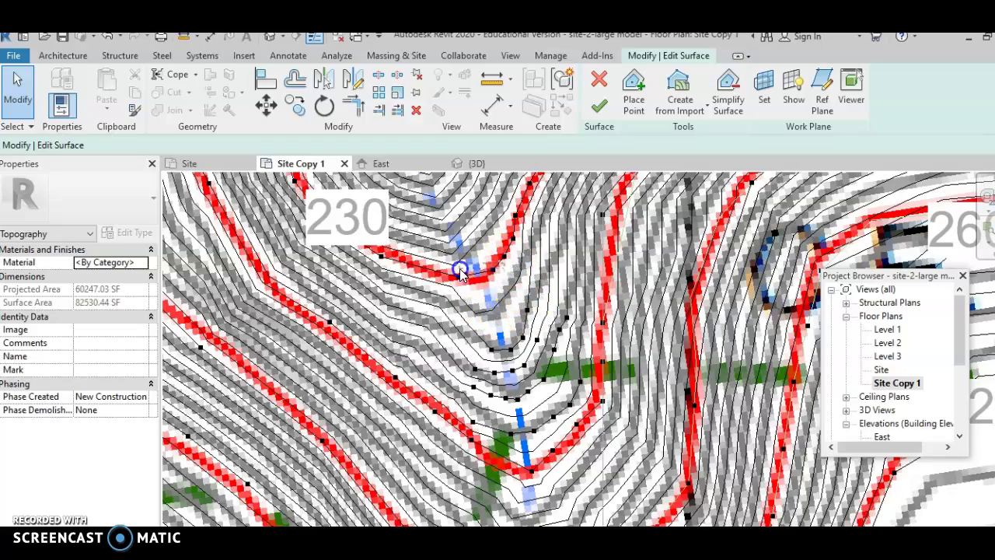
click(460, 271)
scroll(685, 311, down, 2)
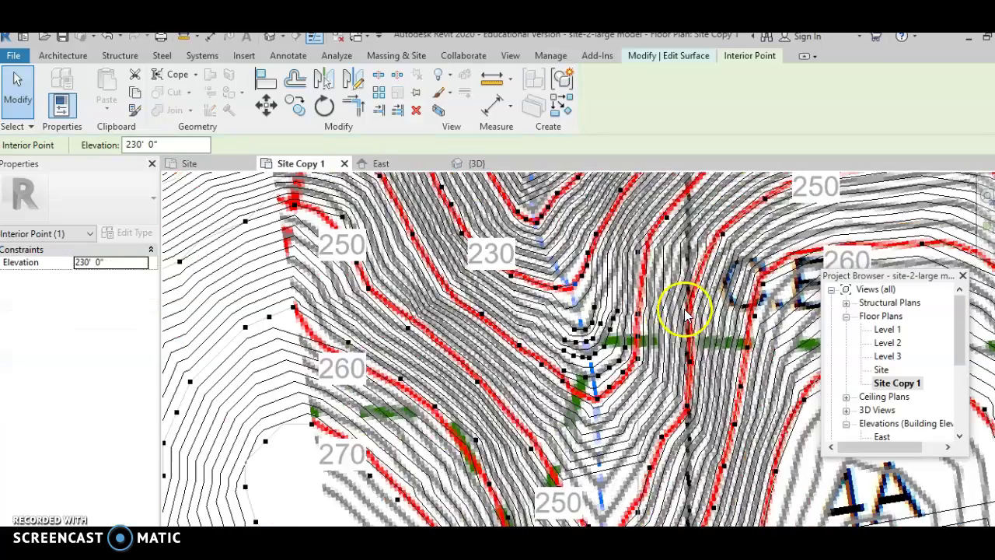
scroll(684, 311, down, 2)
click(400, 306)
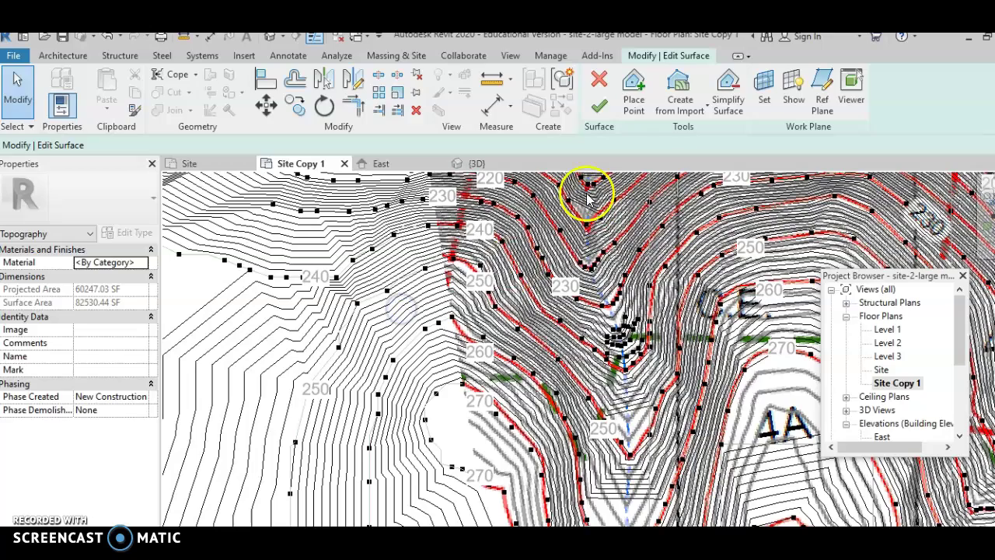
click(599, 106)
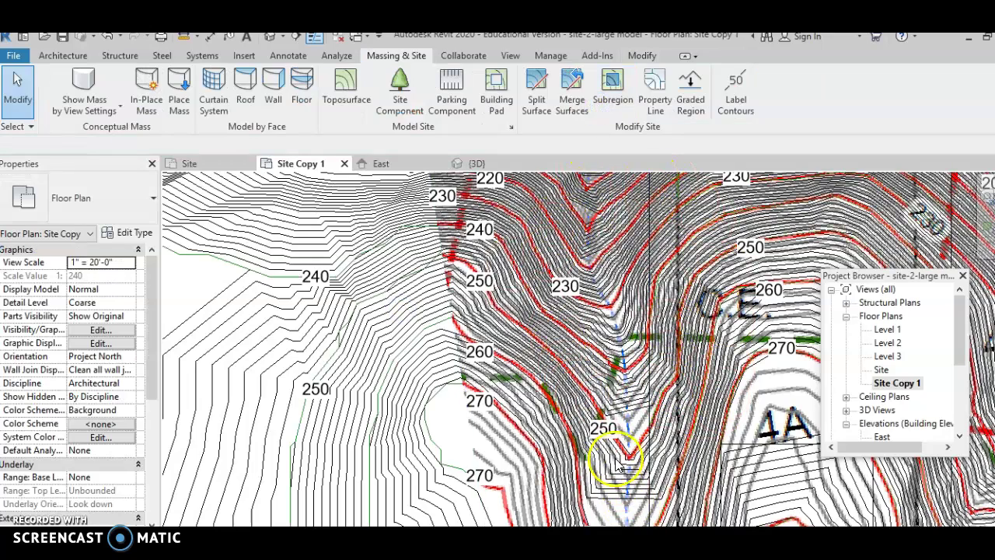
Create a new toposurface with points at 248' absolute elevation around the valley contour just inside the red 250 contour.
scroll(619, 465, up, 5)
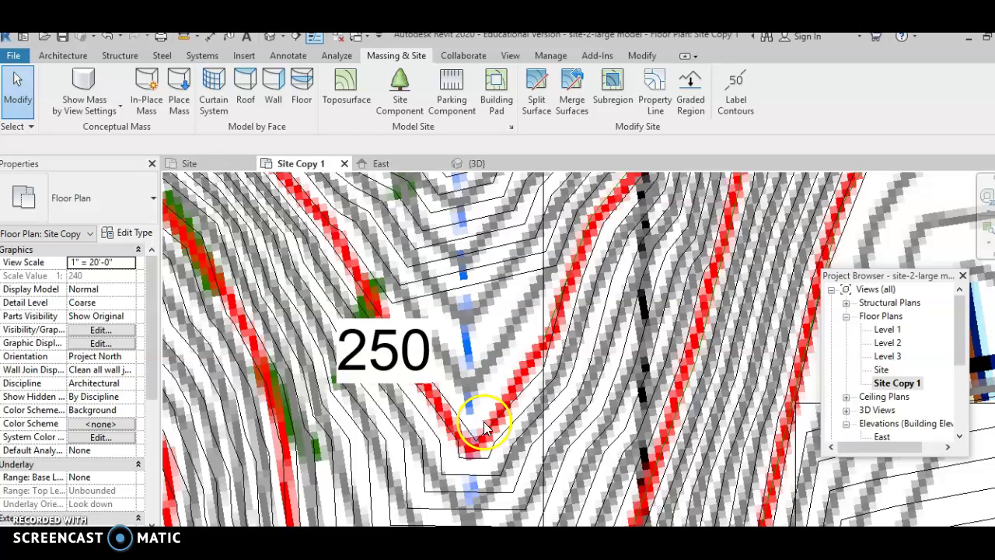
click(350, 88)
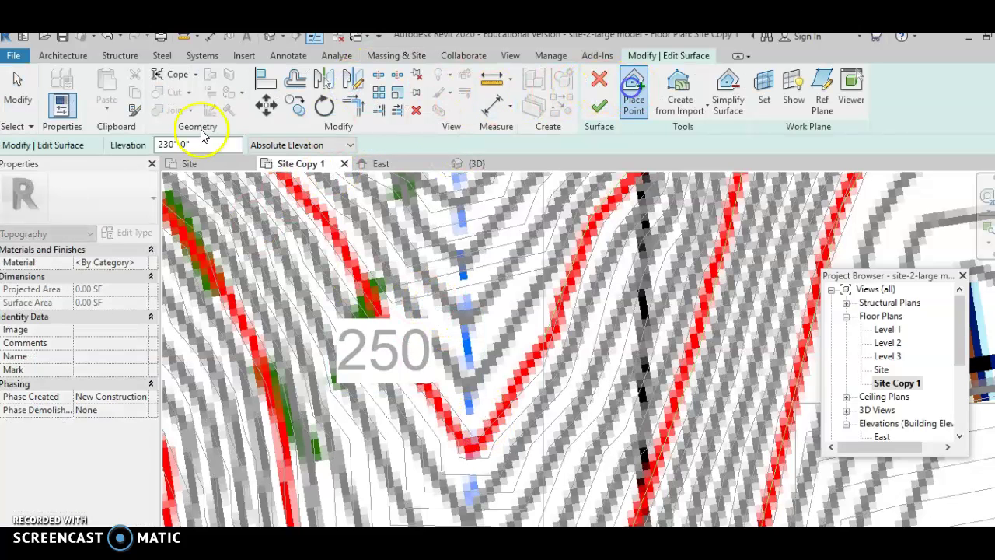
drag(195, 145, 112, 145)
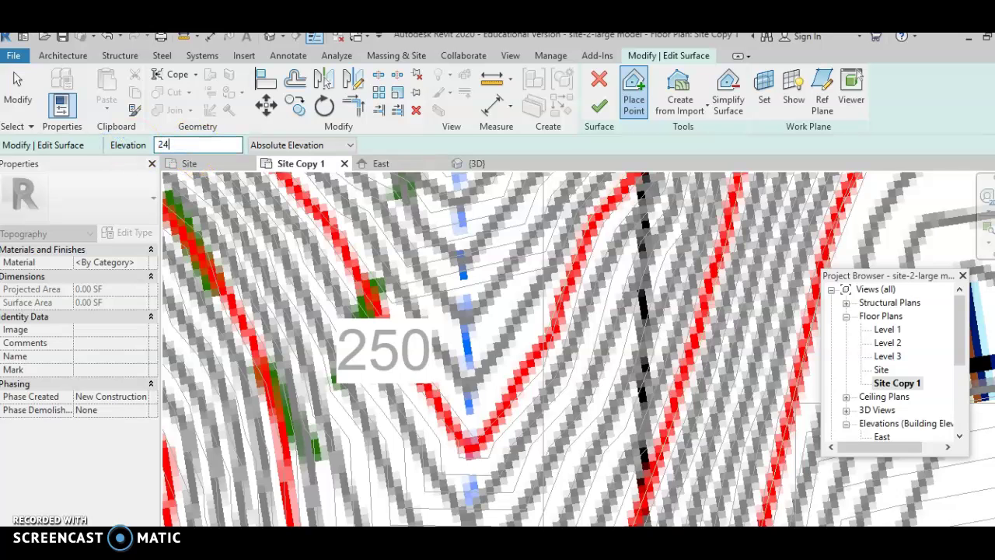
click(489, 350)
click(403, 320)
click(399, 309)
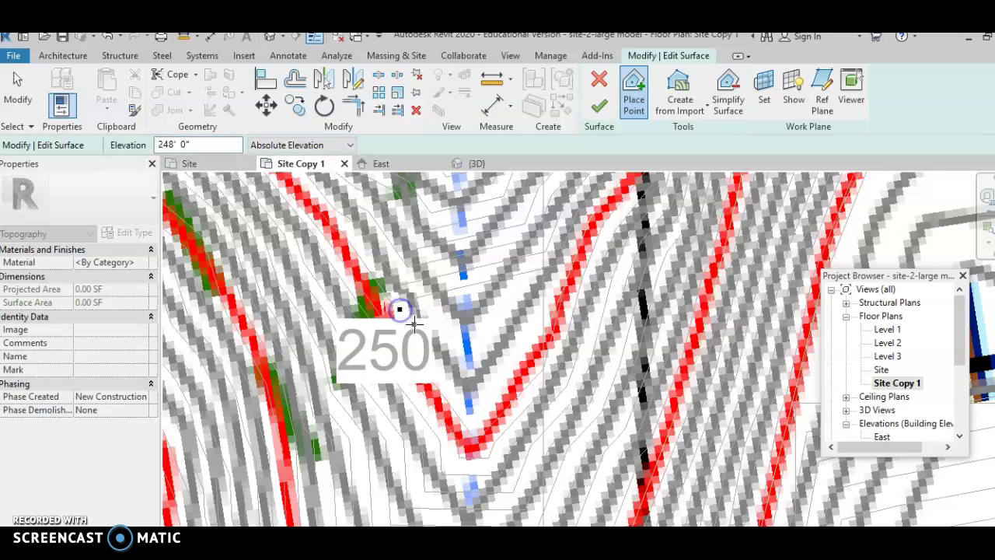
click(428, 336)
click(443, 356)
click(455, 374)
click(472, 377)
click(484, 363)
click(499, 345)
click(513, 326)
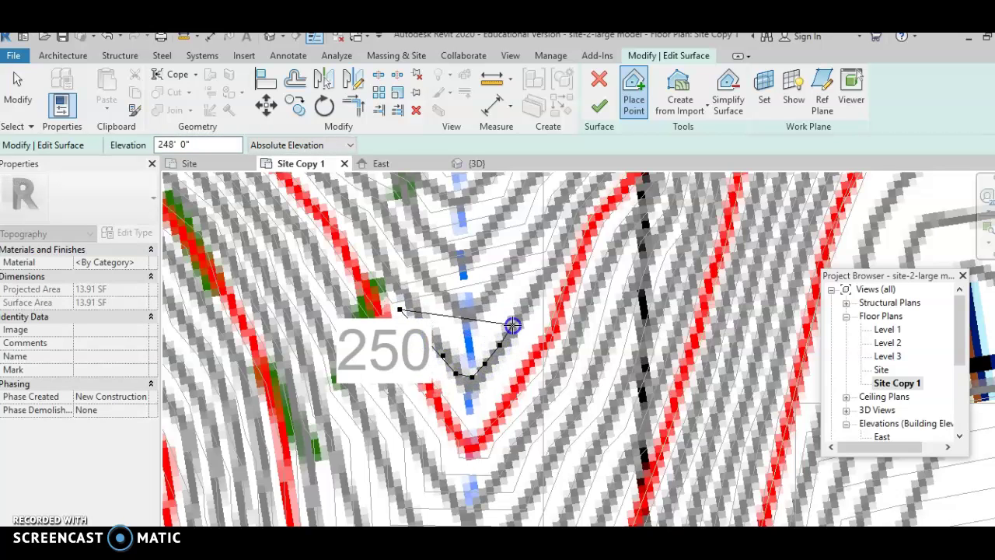
click(530, 302)
click(543, 277)
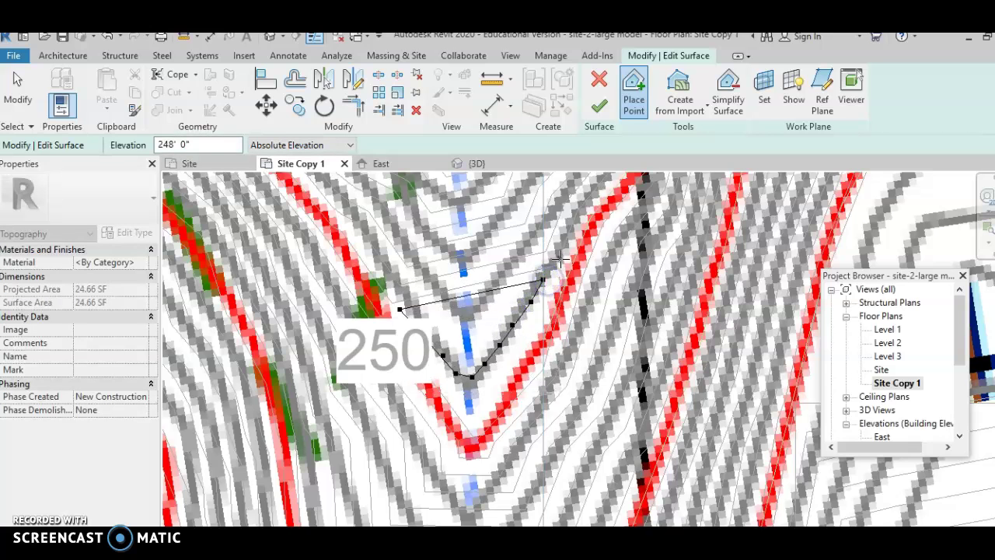
click(557, 260)
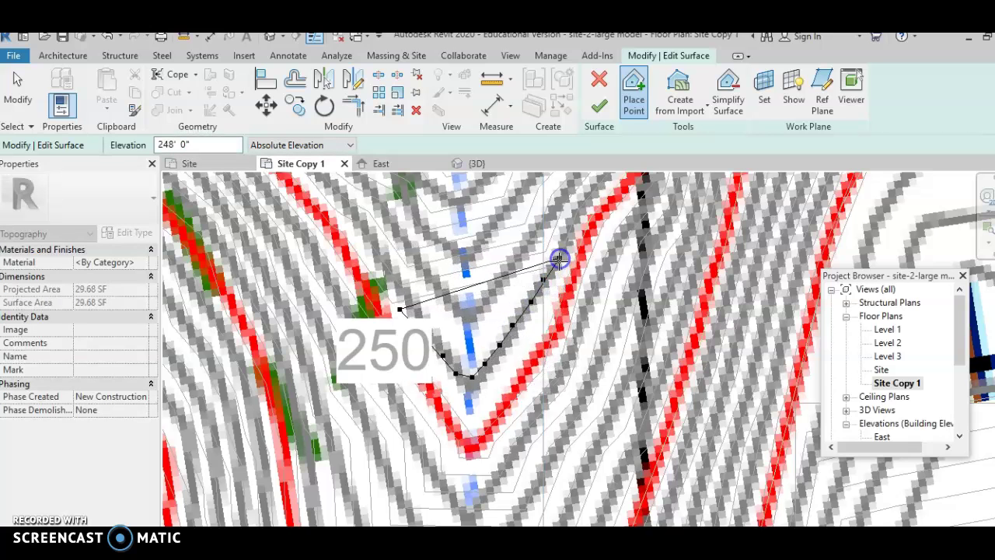
click(598, 106)
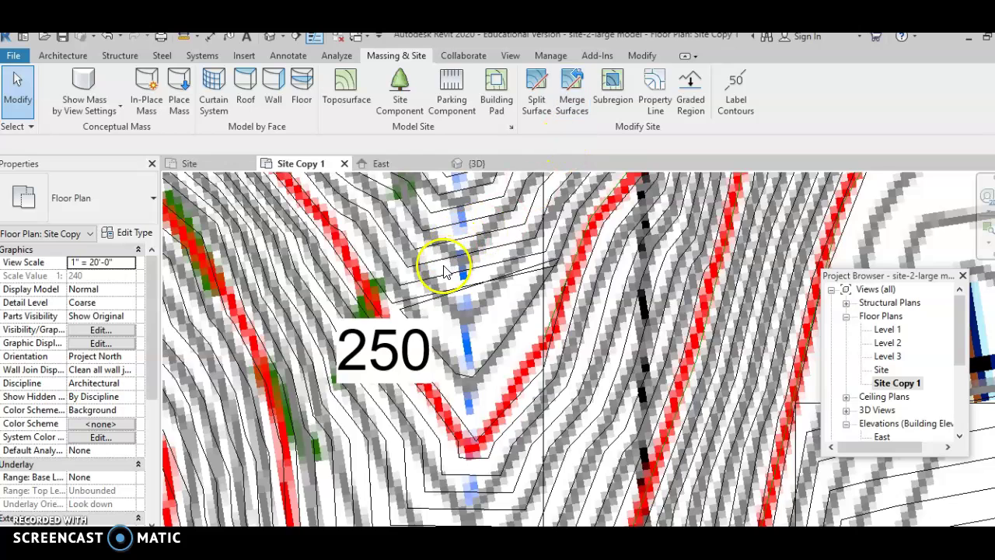
Delete the separate small 248' toposurface inside the red 250 contour.
click(440, 300)
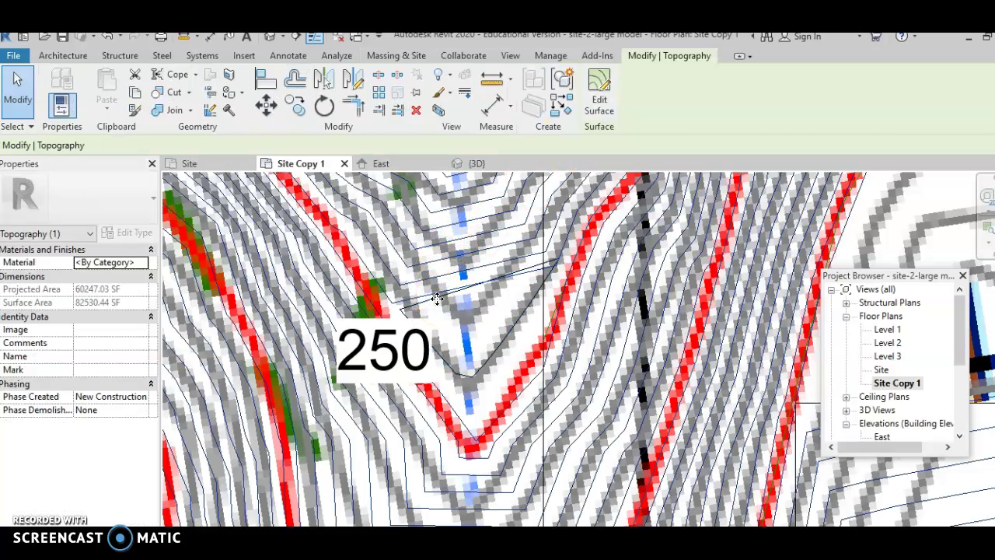
click(601, 104)
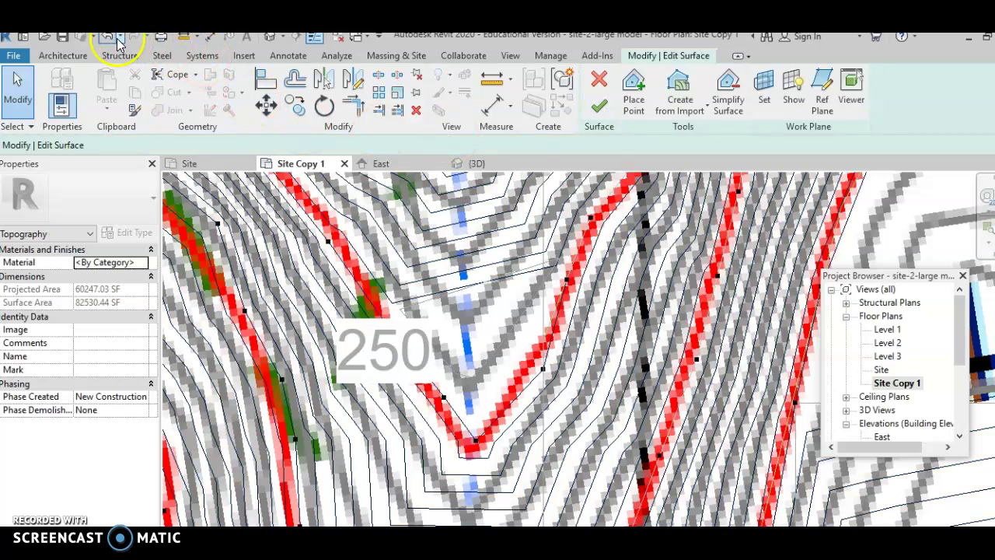
click(598, 84)
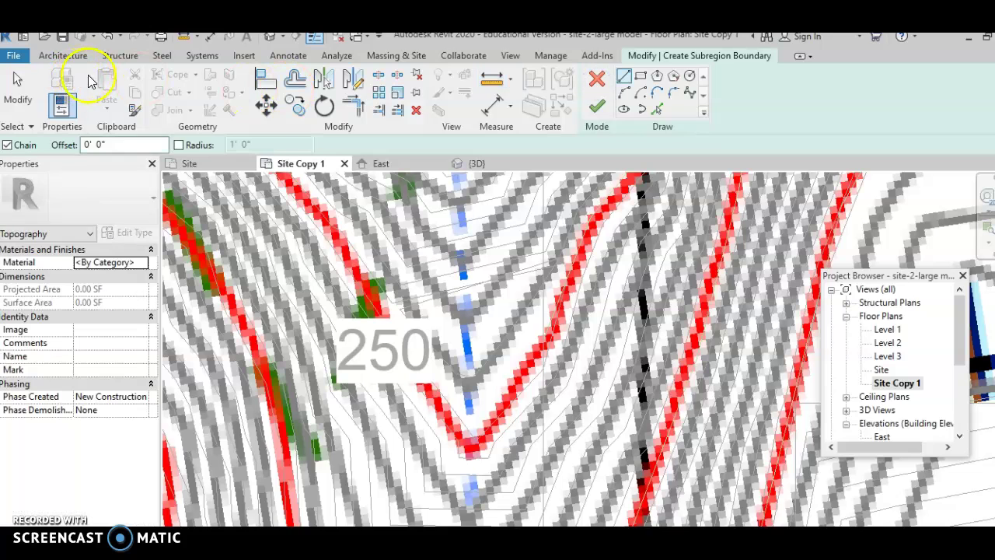
click(595, 78)
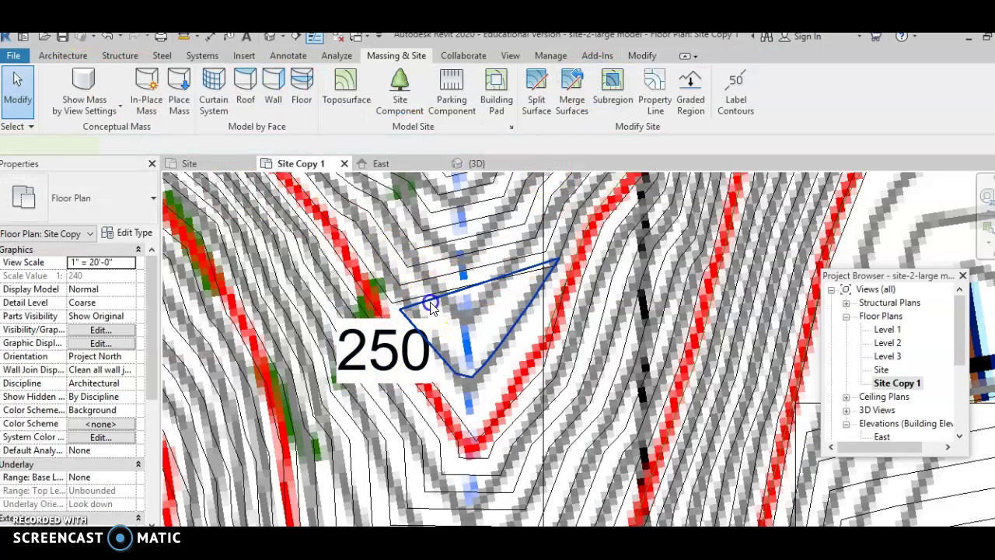
click(434, 308)
key(Escape)
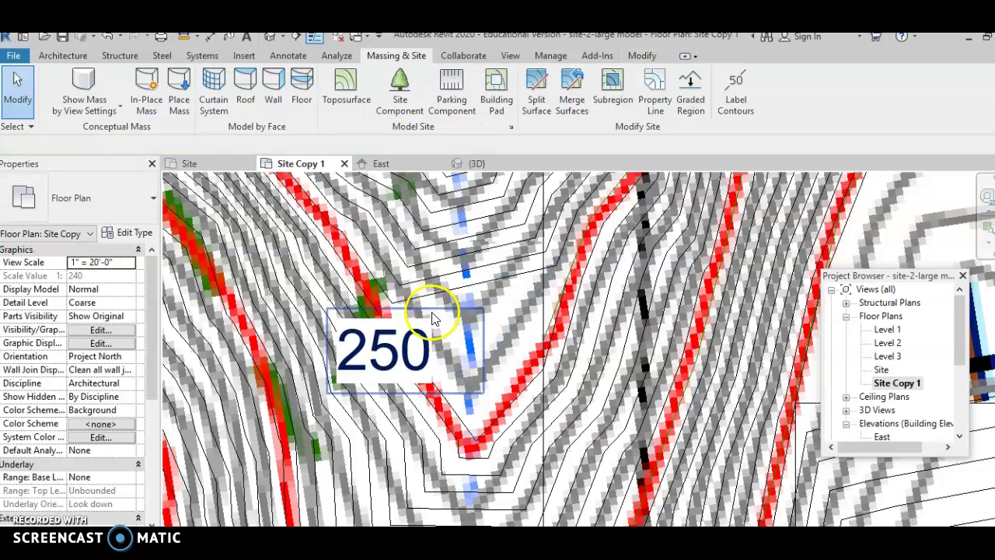
Edit the existing site topography and place points at 248' absolute elevation around the valley contour just inside the red 250 contour.
click(421, 303)
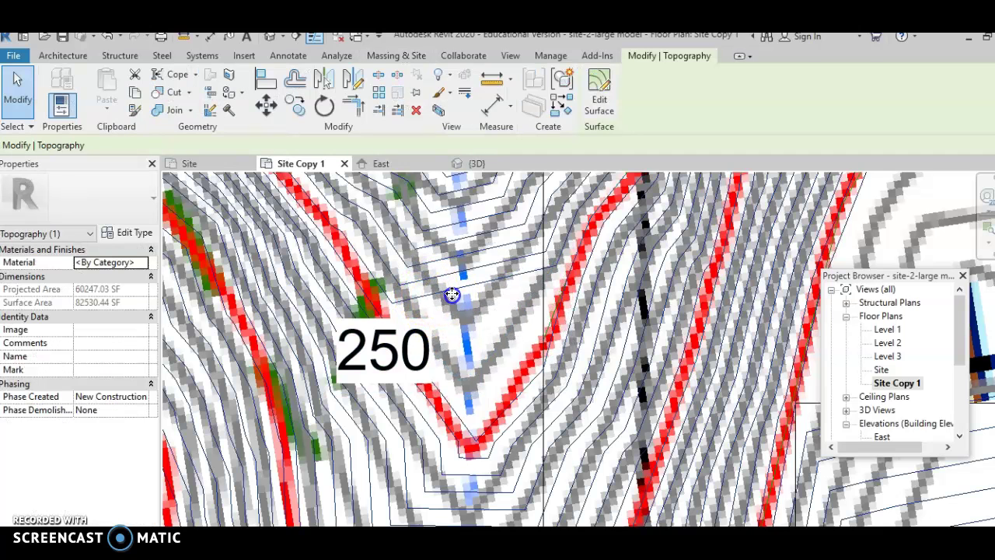
click(599, 87)
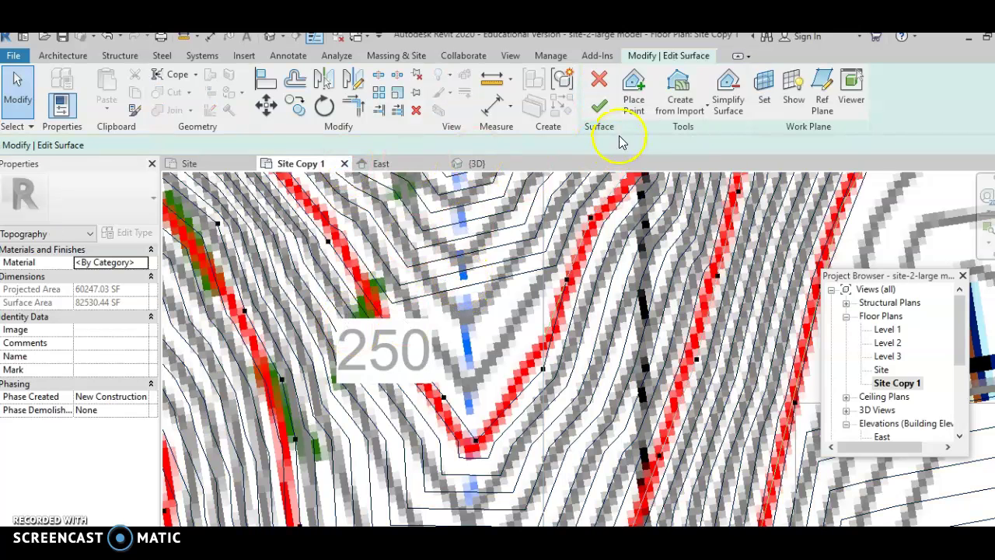
click(635, 91)
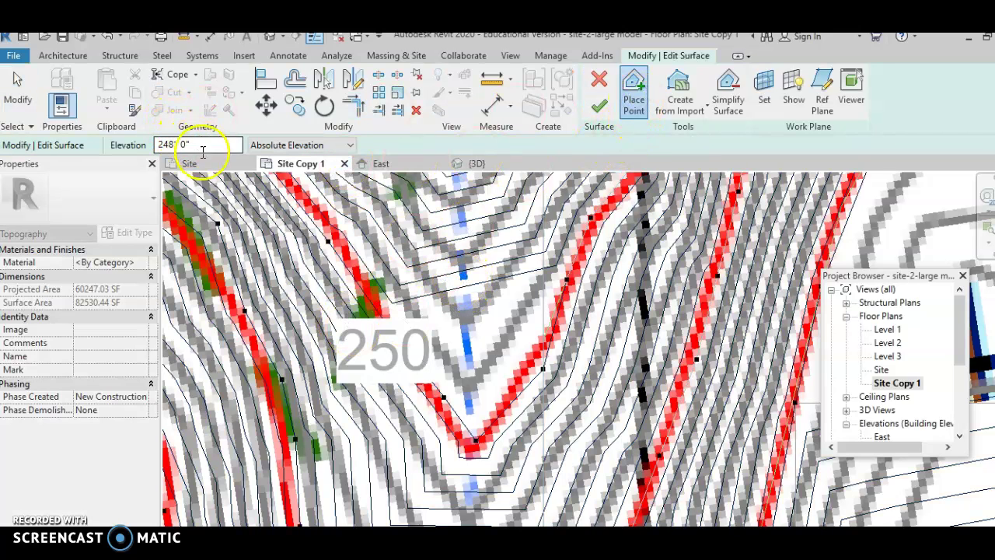
click(394, 305)
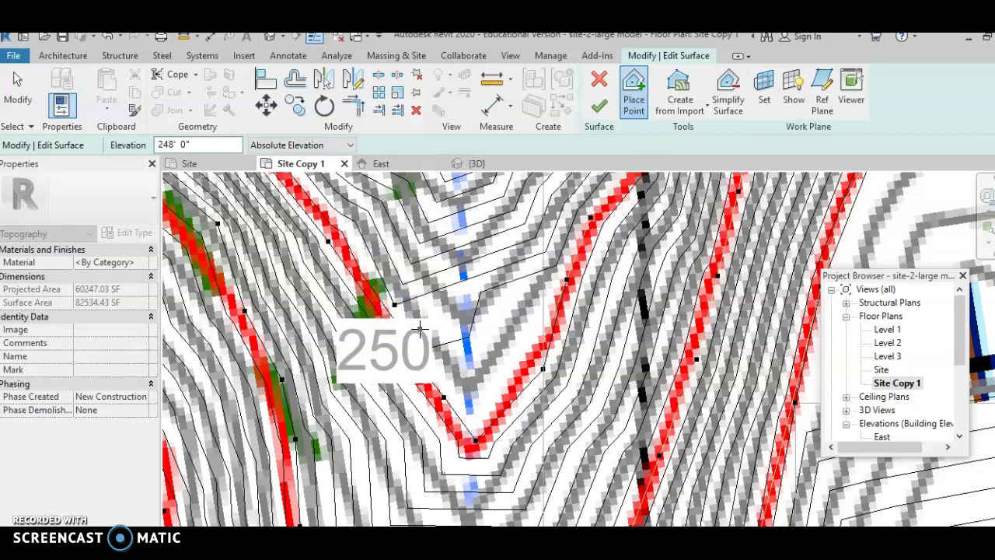
click(437, 350)
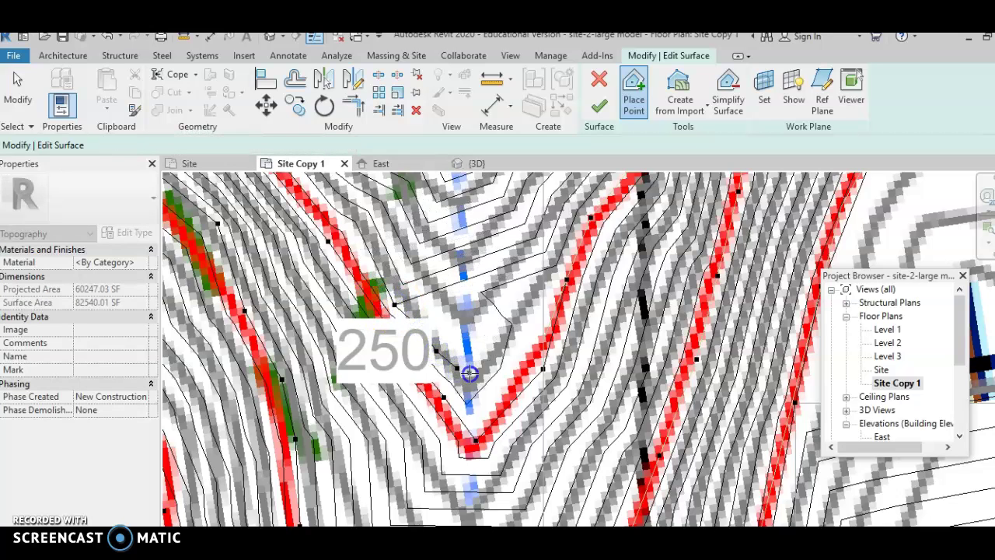
click(488, 362)
click(506, 335)
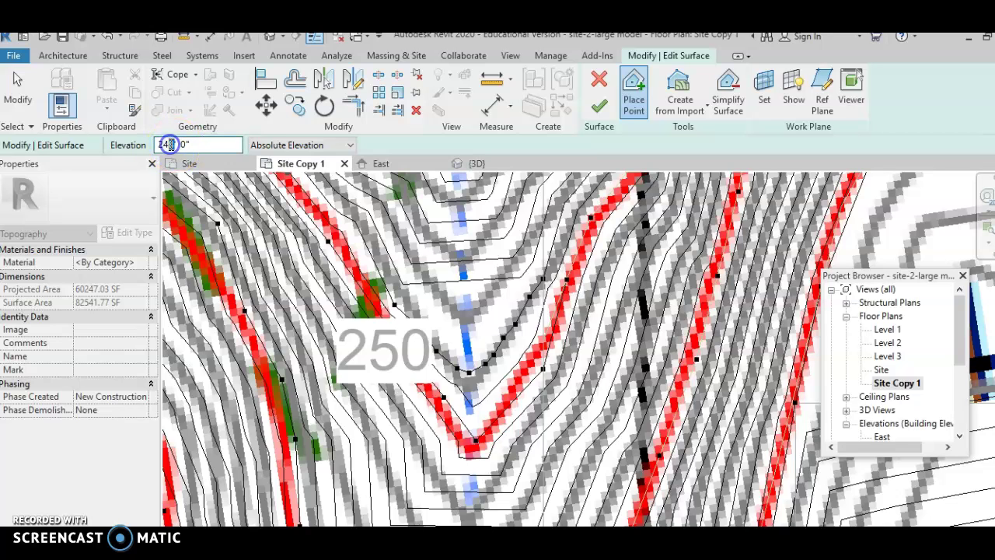
Set the elevation to 246' and place surface points around the next valley contour inside the 248 points.
click(433, 307)
click(449, 310)
click(466, 312)
click(481, 305)
click(500, 288)
click(514, 269)
click(524, 245)
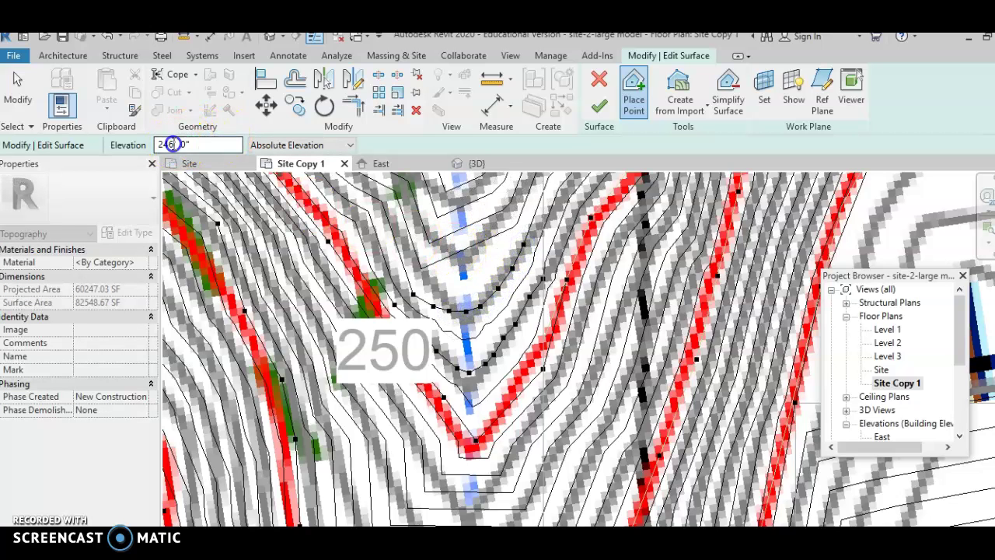
Set the elevation to 244' and place surface points around the next valley contour inside the 246 points.
click(432, 269)
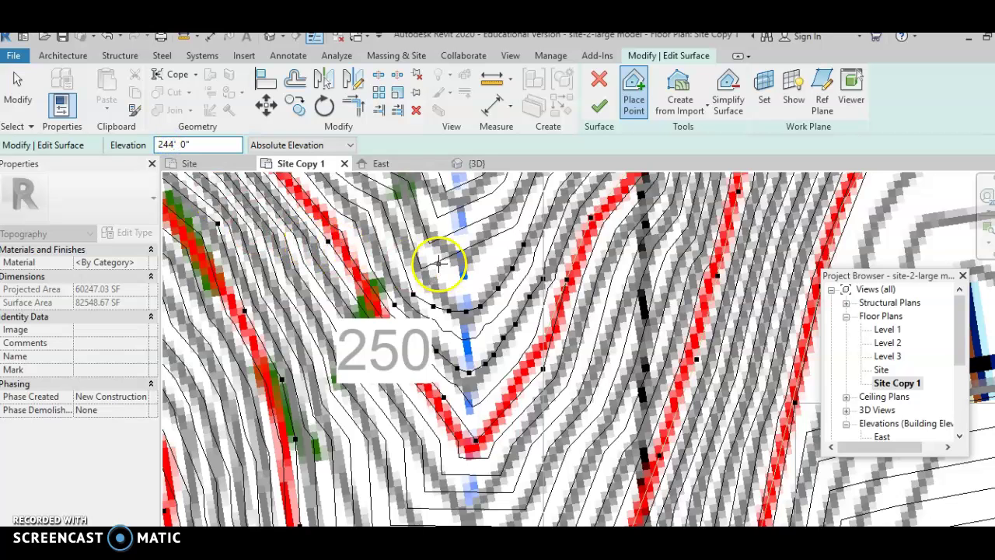
click(469, 267)
click(493, 254)
click(507, 220)
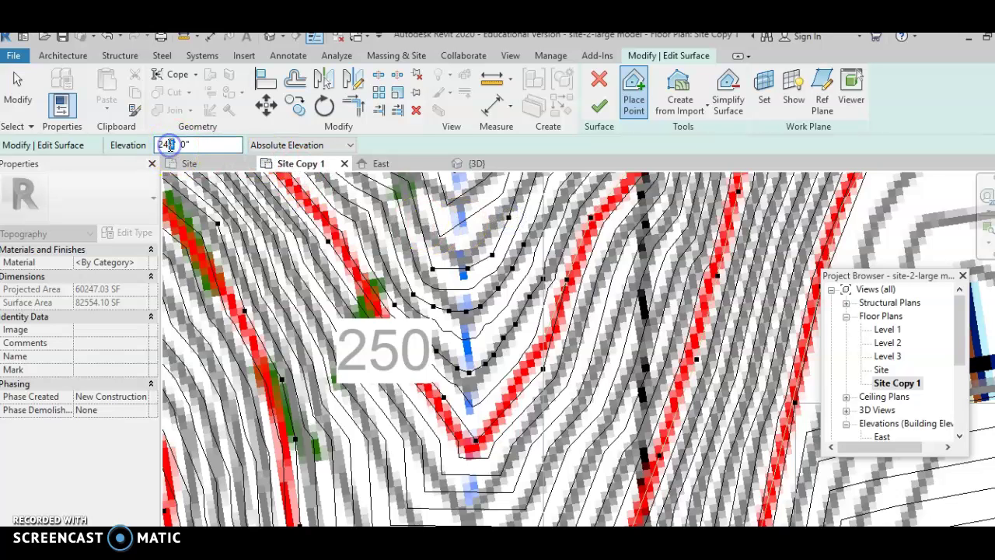
Set the elevation to 242' and place surface points around the next valley contour inside the 244 points.
click(455, 238)
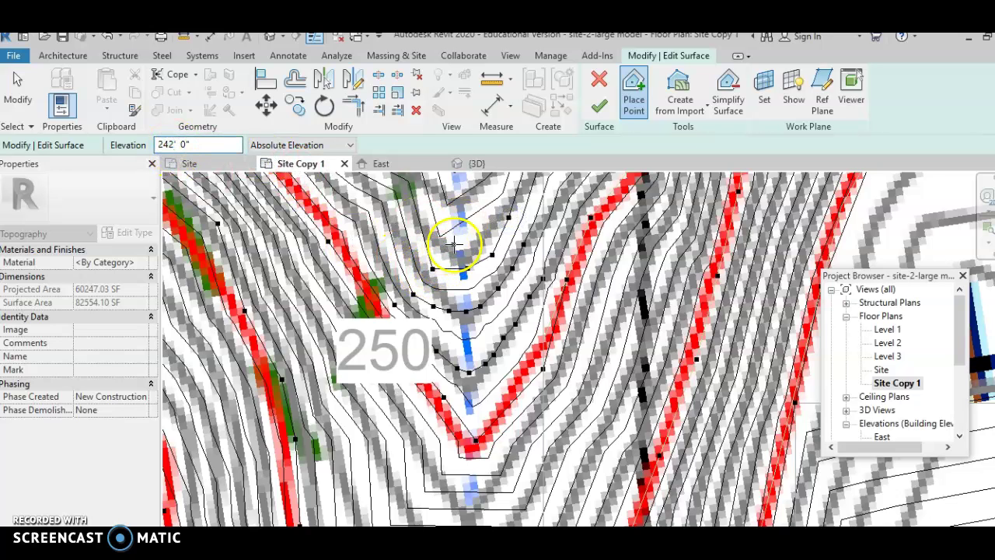
click(497, 215)
click(507, 191)
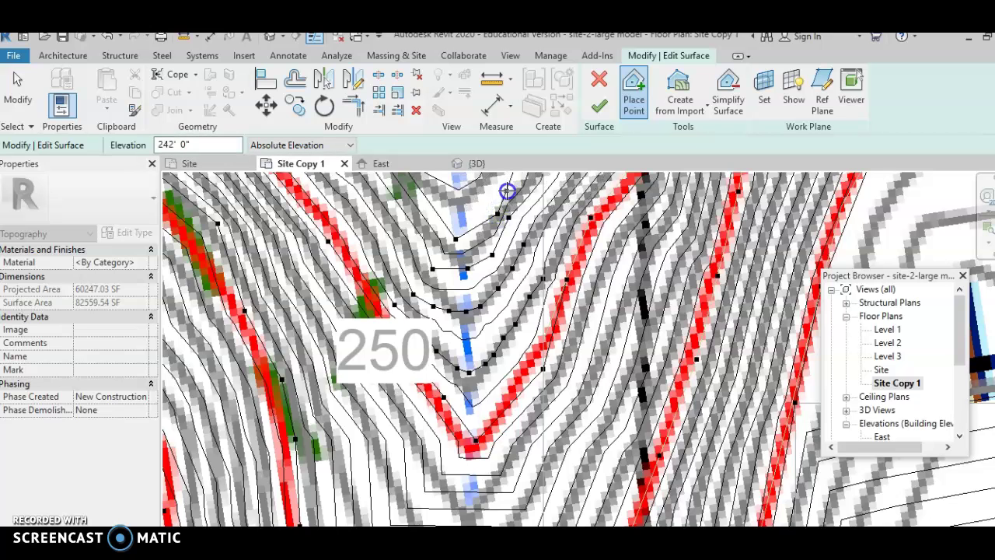
Finish the surface edit, keeping the points placed along the valley contours.
click(598, 111)
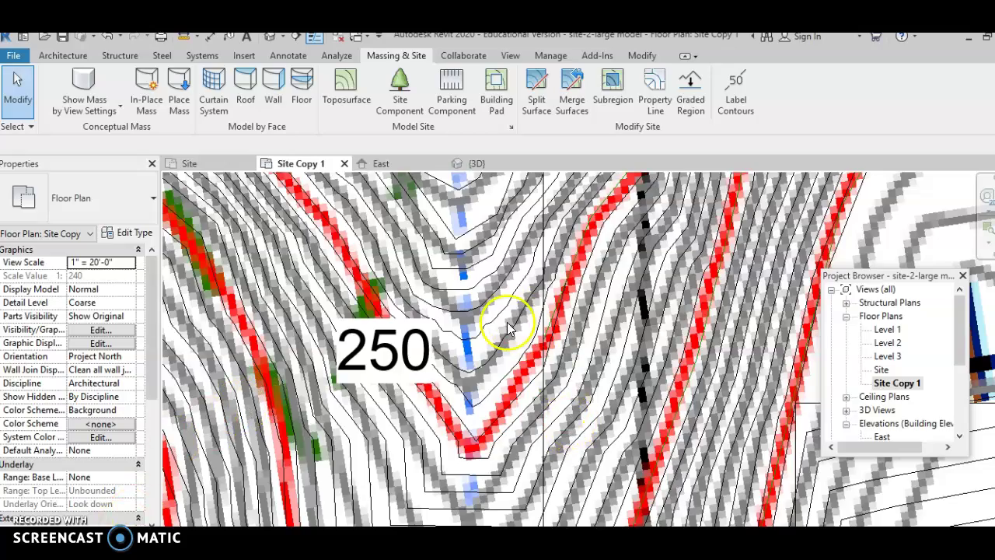
scroll(583, 369, down, 5)
scroll(584, 371, down, 2)
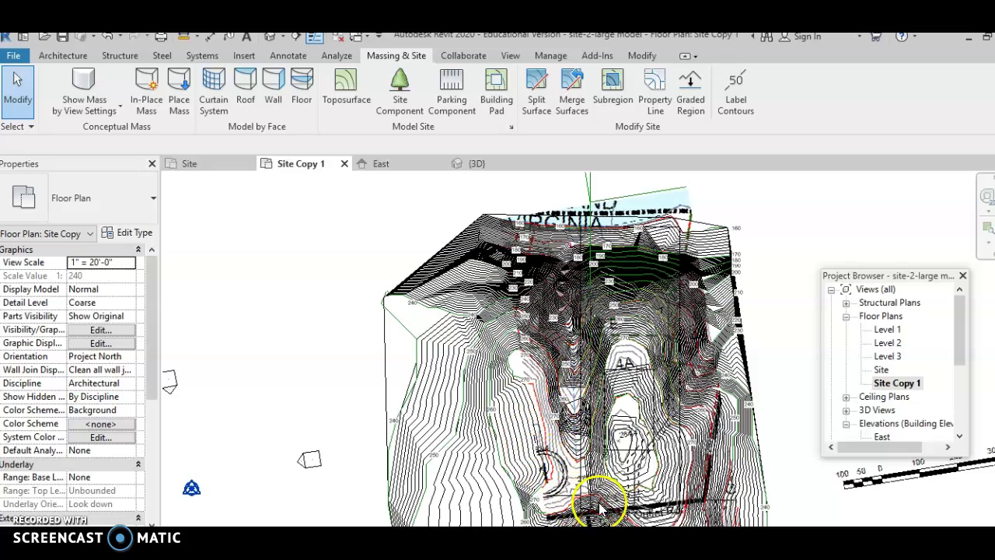
scroll(634, 359, up, 2)
scroll(634, 359, up, 3)
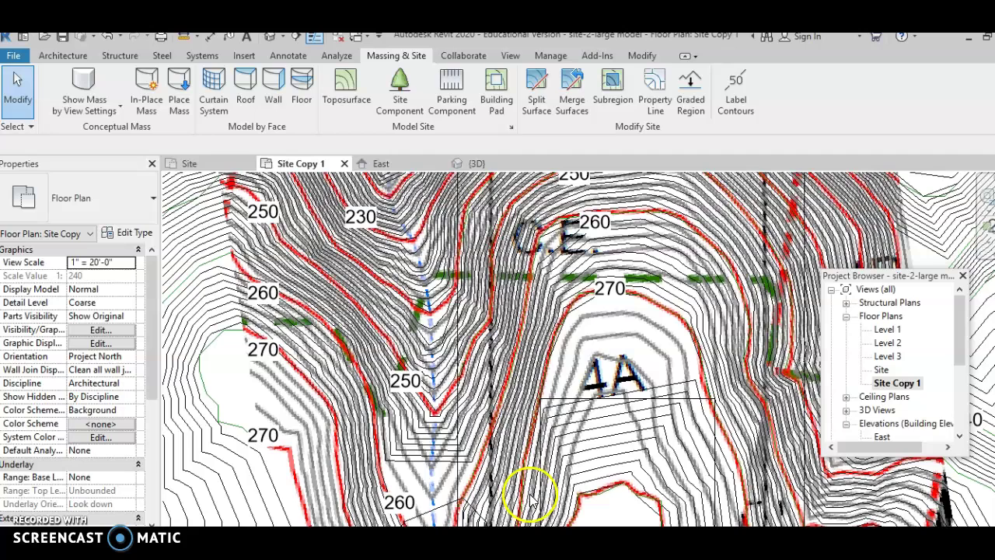
Edit the site topography again and place points at 272' absolute elevation around the ridge contour just inside the red 270 contour.
click(567, 398)
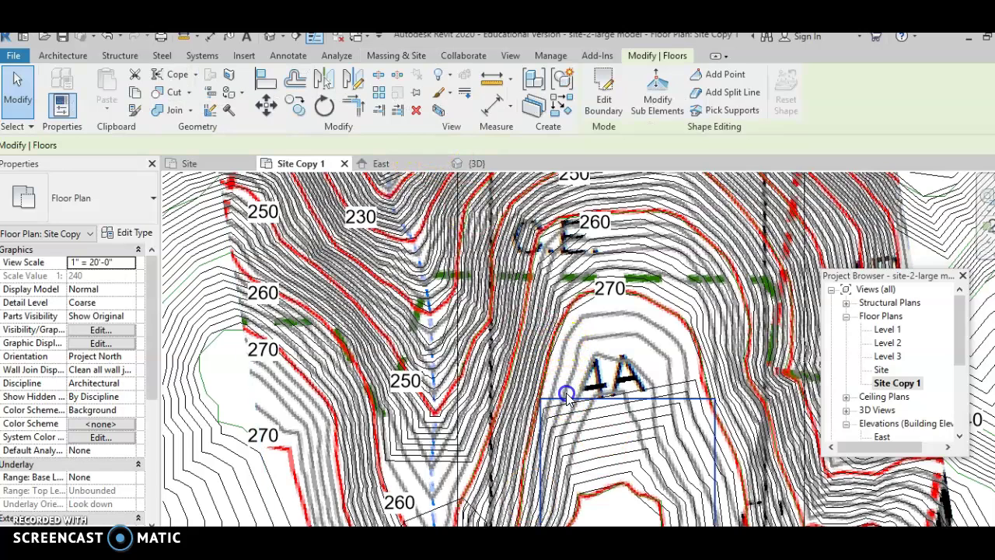
click(555, 344)
click(592, 97)
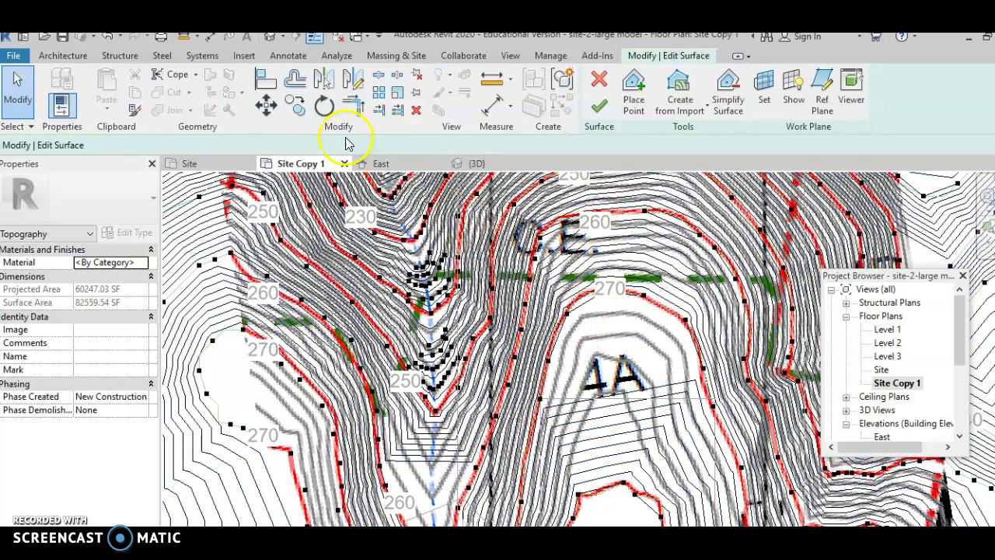
click(632, 87)
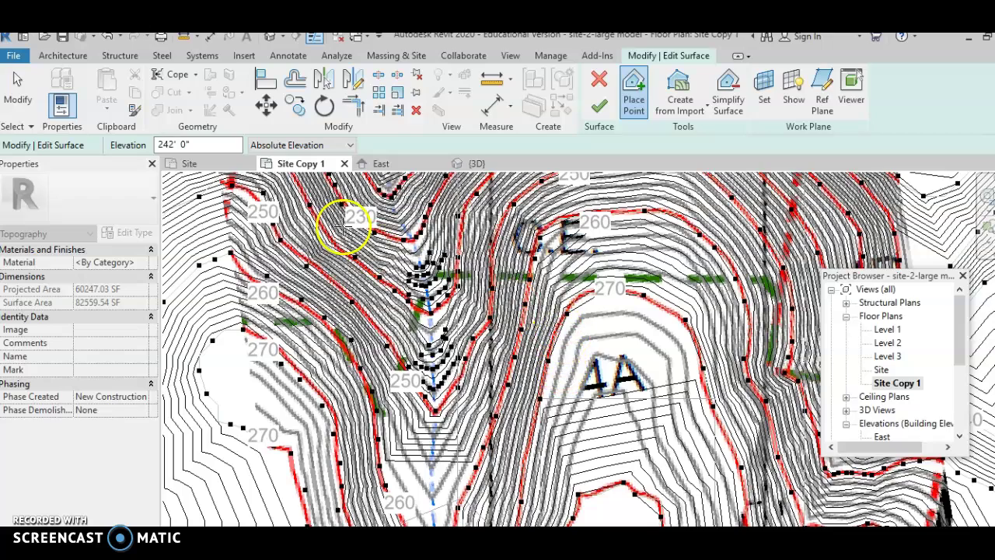
click(200, 144)
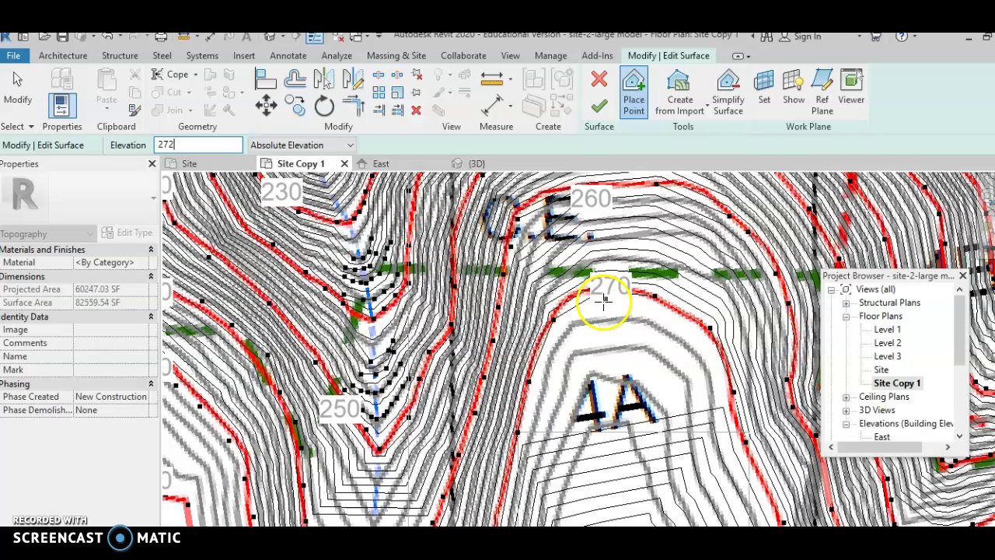
scroll(606, 287, up, 2)
click(599, 316)
click(639, 318)
click(659, 325)
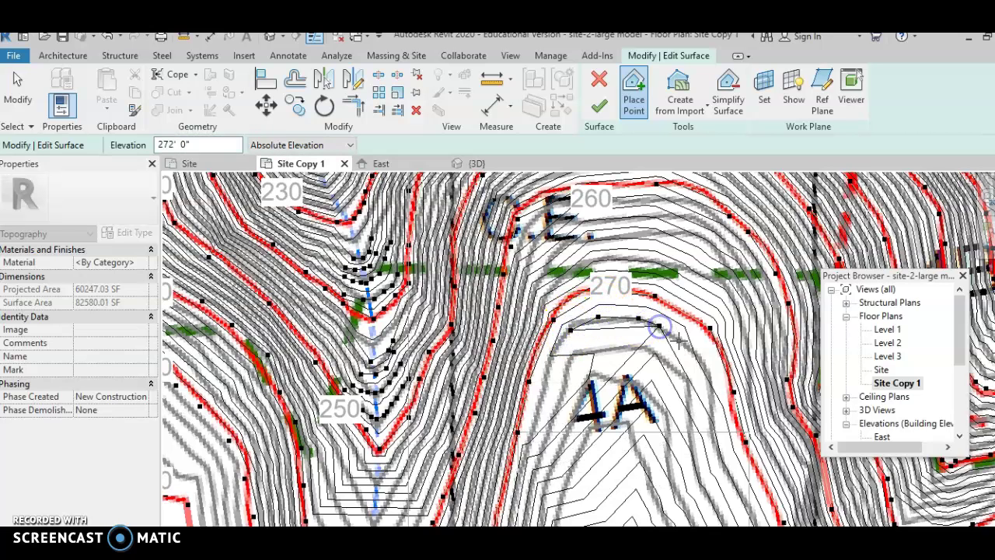
click(681, 340)
click(699, 359)
click(711, 377)
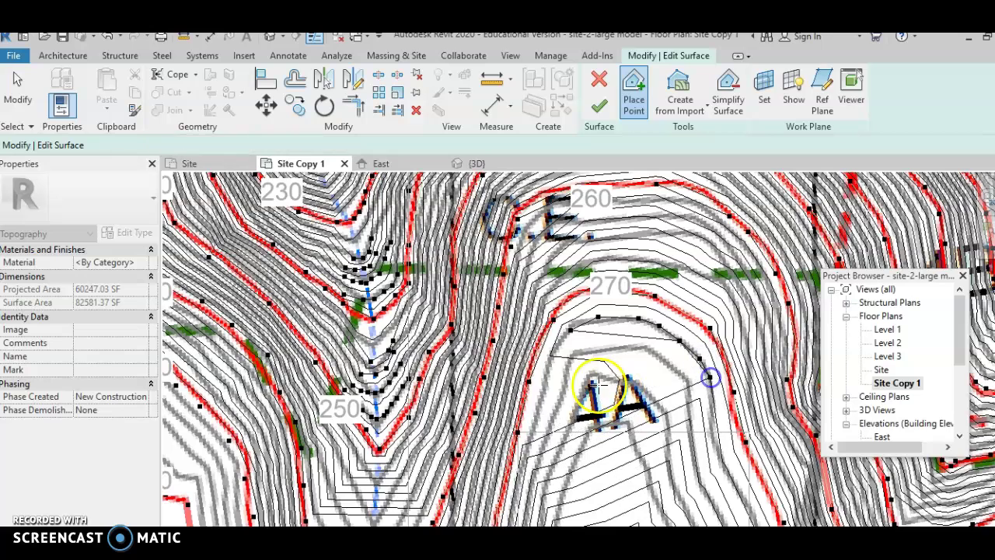
click(548, 376)
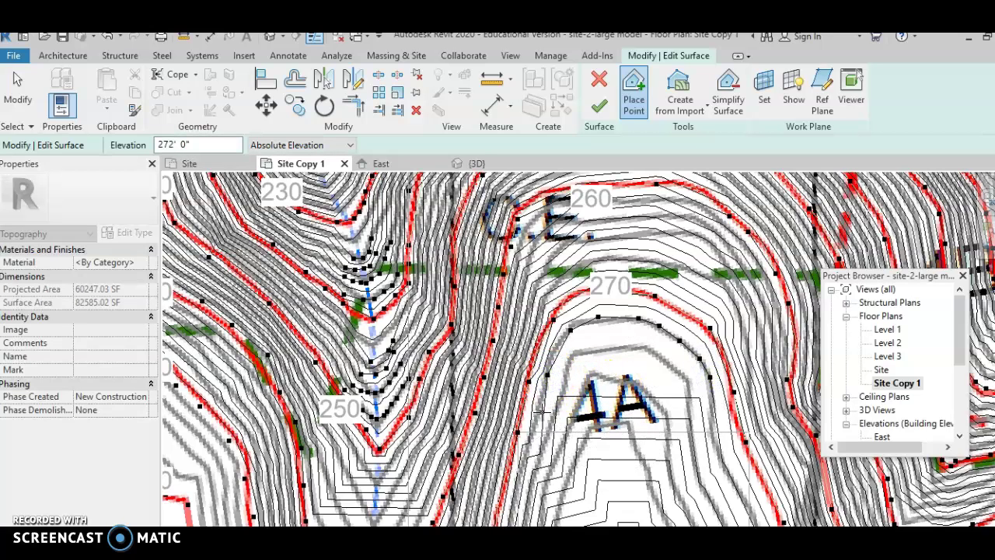
Set the elevation to 274' and place surface points around the next ridge contour inside the 272 points.
click(175, 144)
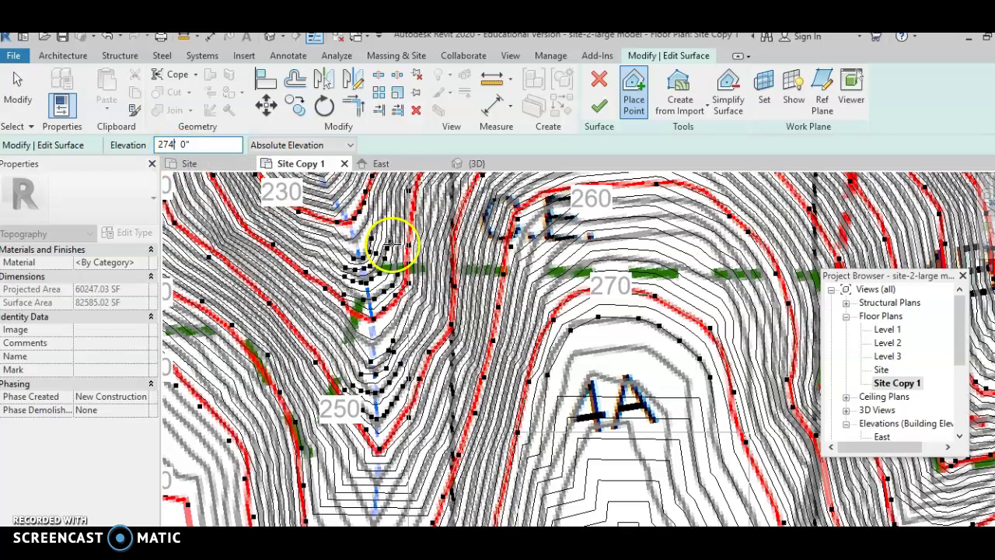
click(567, 381)
click(569, 364)
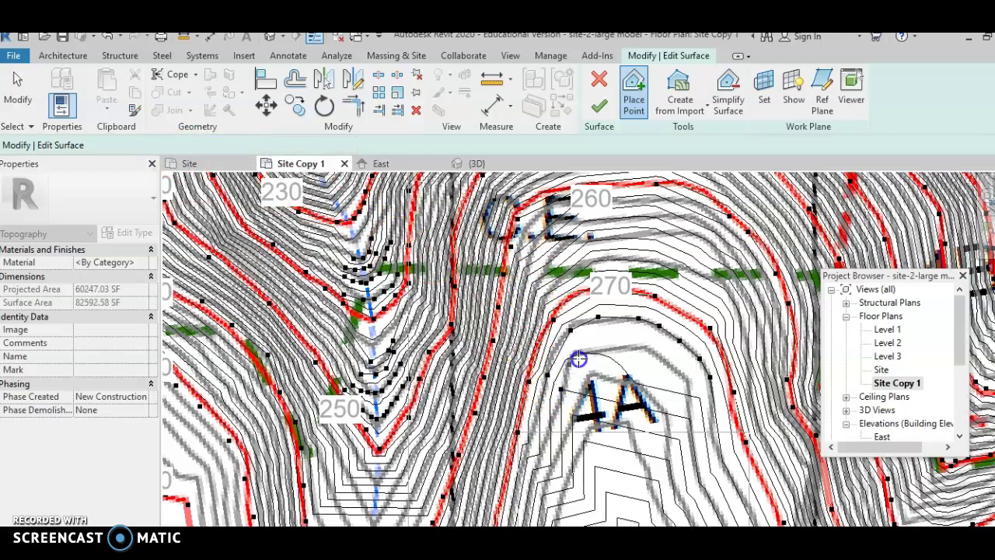
click(596, 347)
click(635, 346)
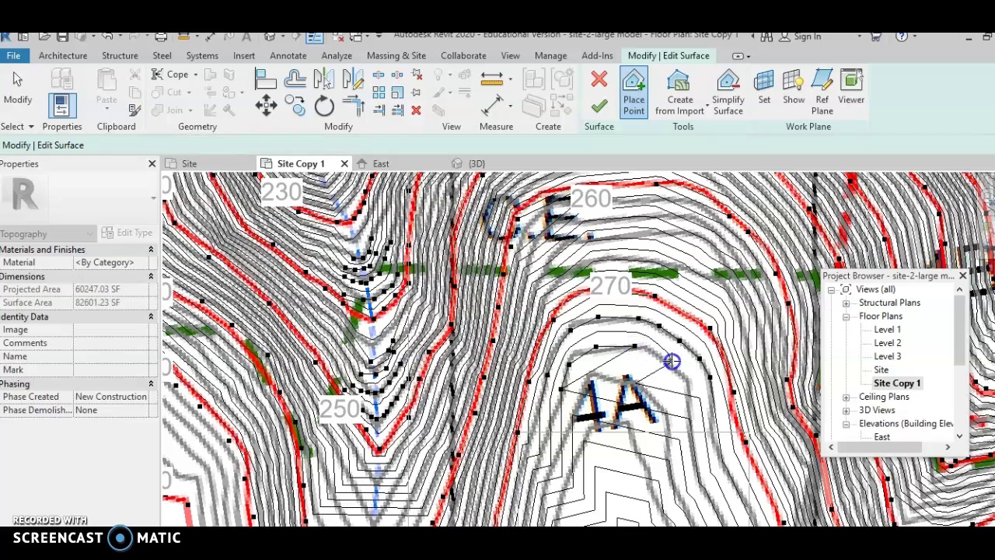
click(671, 360)
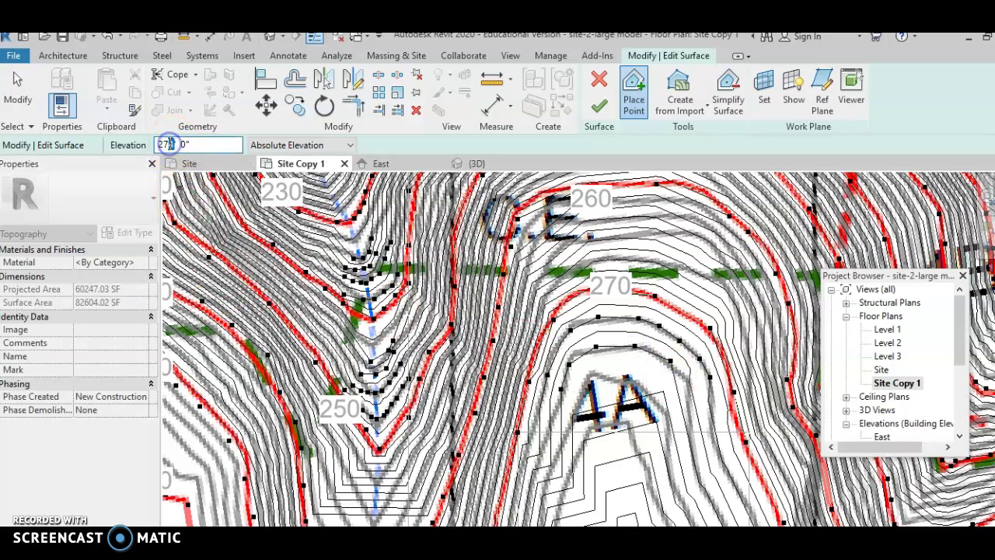
Set the elevation to 276' and place surface points around the next ridge contour inside the 274 points.
text(6)
click(580, 403)
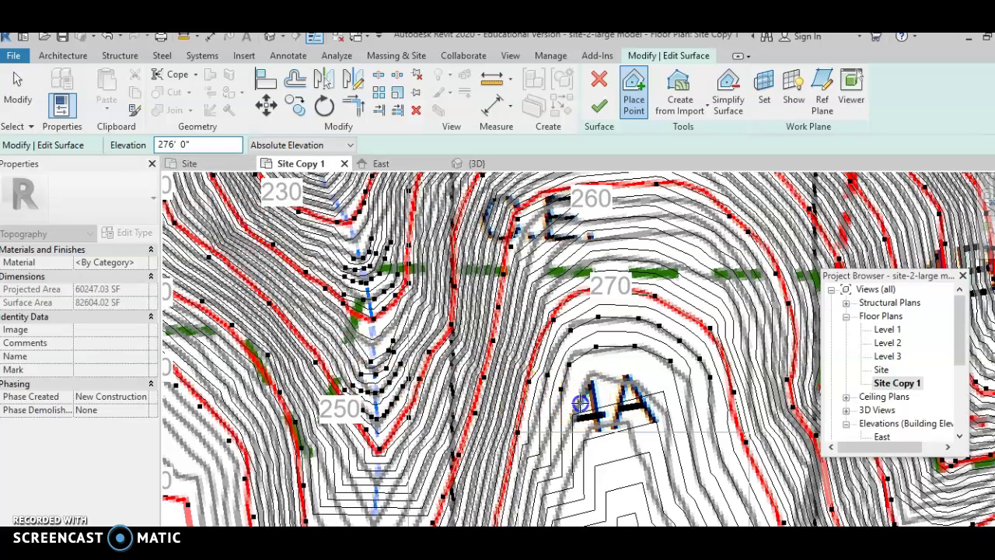
click(609, 381)
click(638, 388)
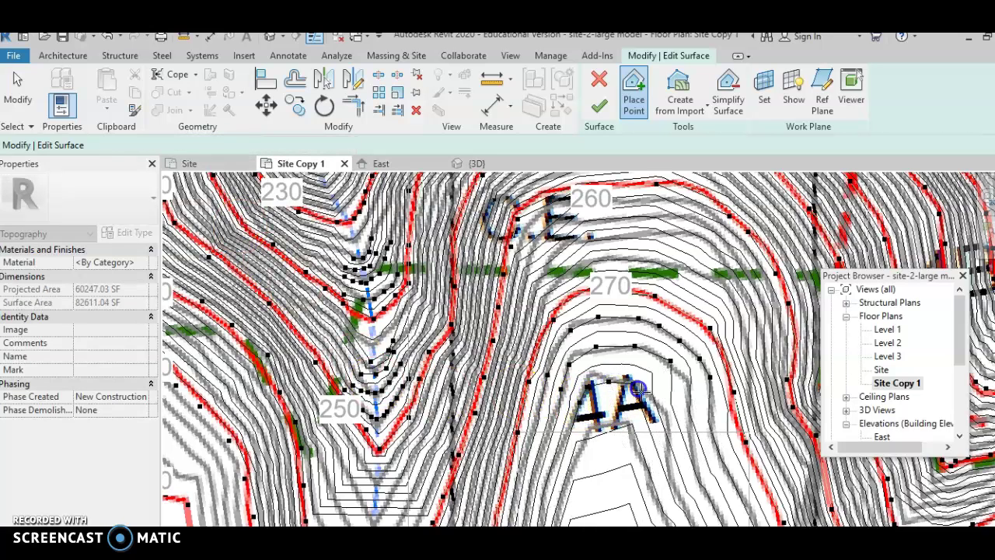
click(668, 436)
click(607, 432)
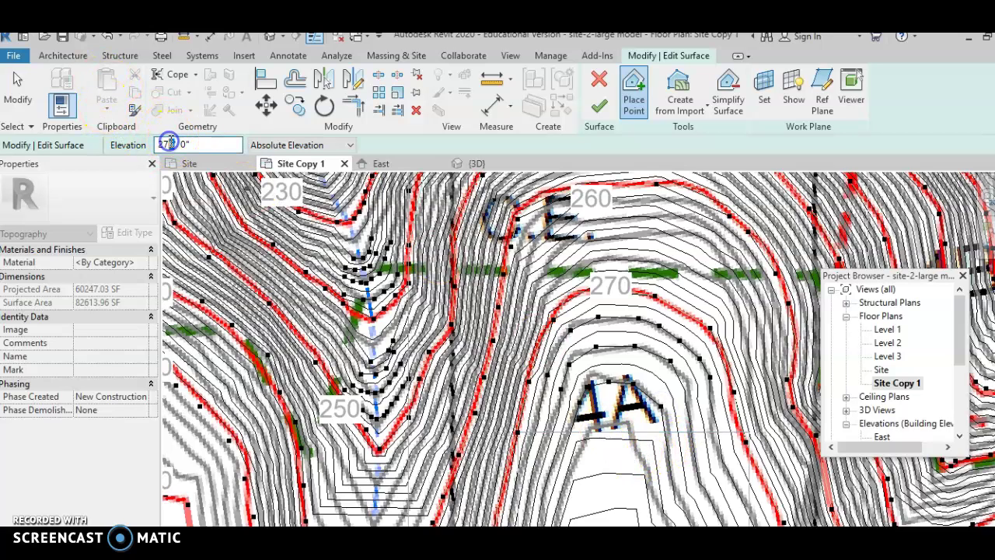
Set the elevation to 278', place surface points around the innermost ridge contour above the red 280 contour, and finish the surface.
text(8)
click(371, 304)
click(588, 433)
click(604, 424)
click(633, 432)
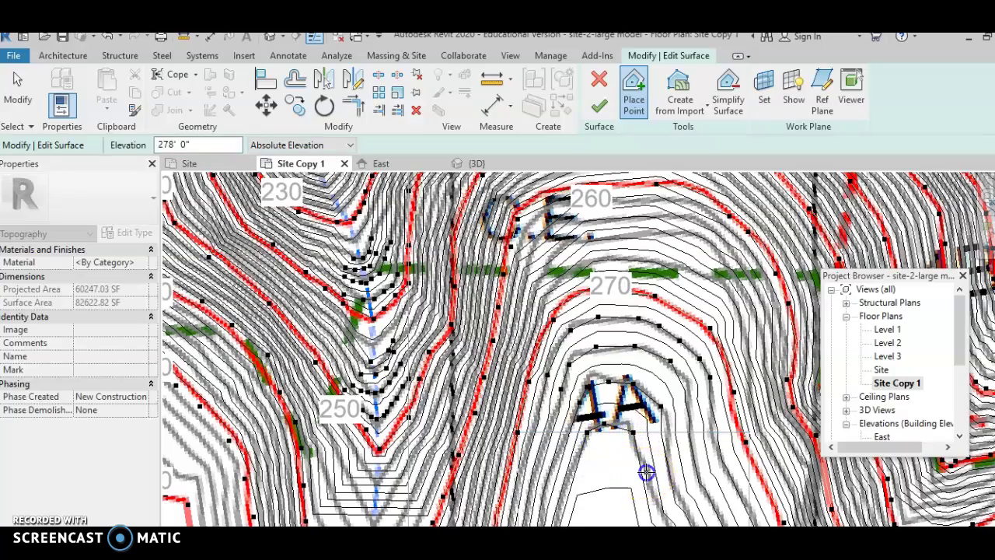
middle_drag(647, 472, 624, 328)
click(612, 360)
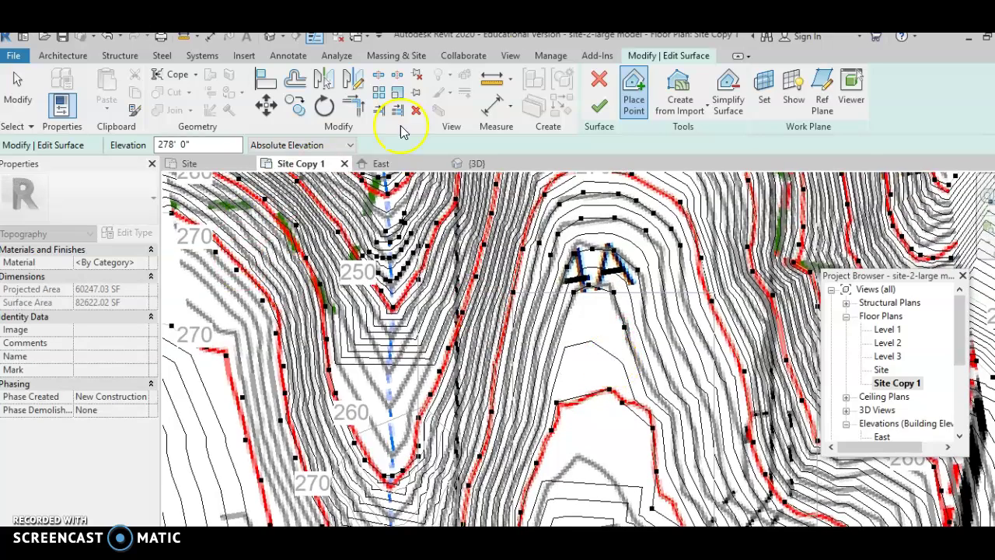
click(599, 107)
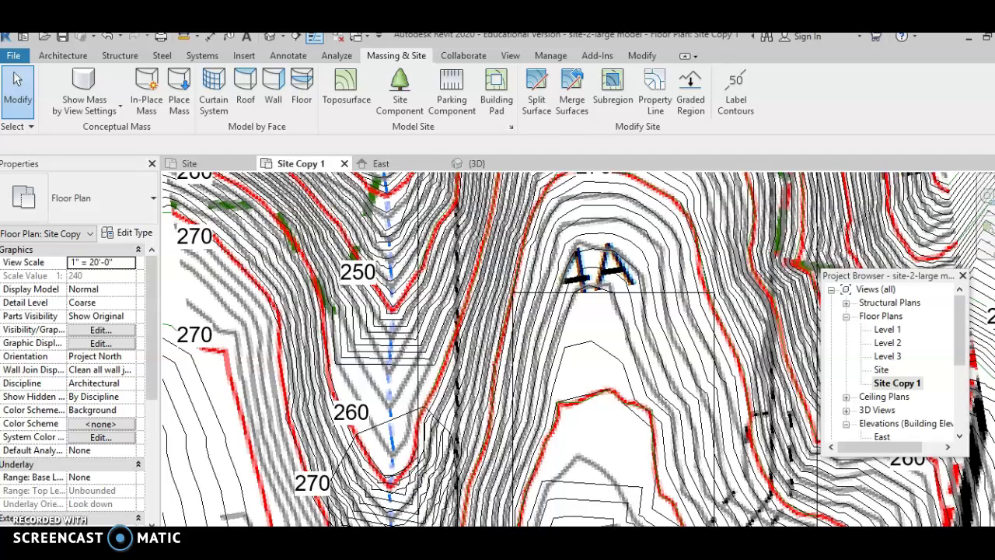
click(421, 412)
scroll(422, 412, down, 1)
middle_drag(421, 412, 504, 397)
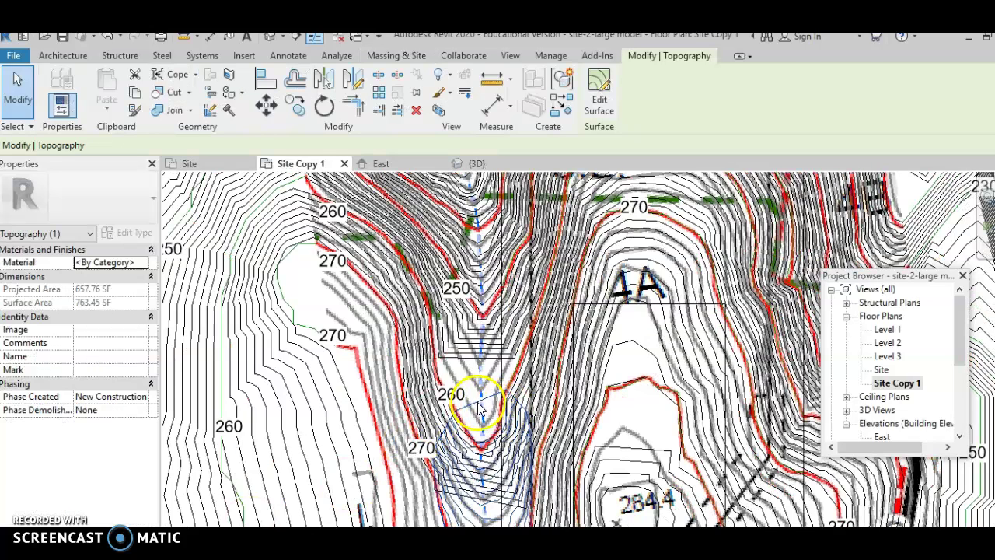
key(Escape)
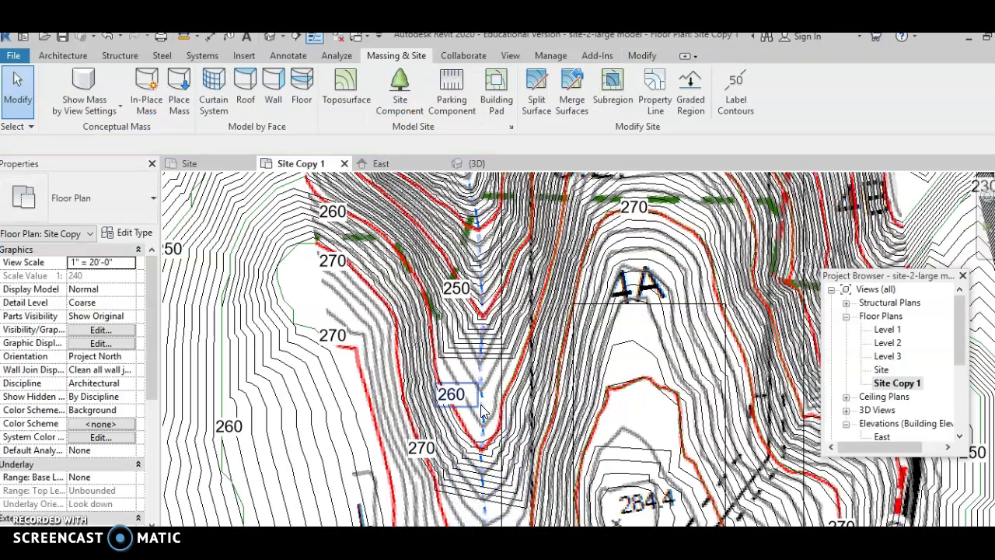
click(342, 97)
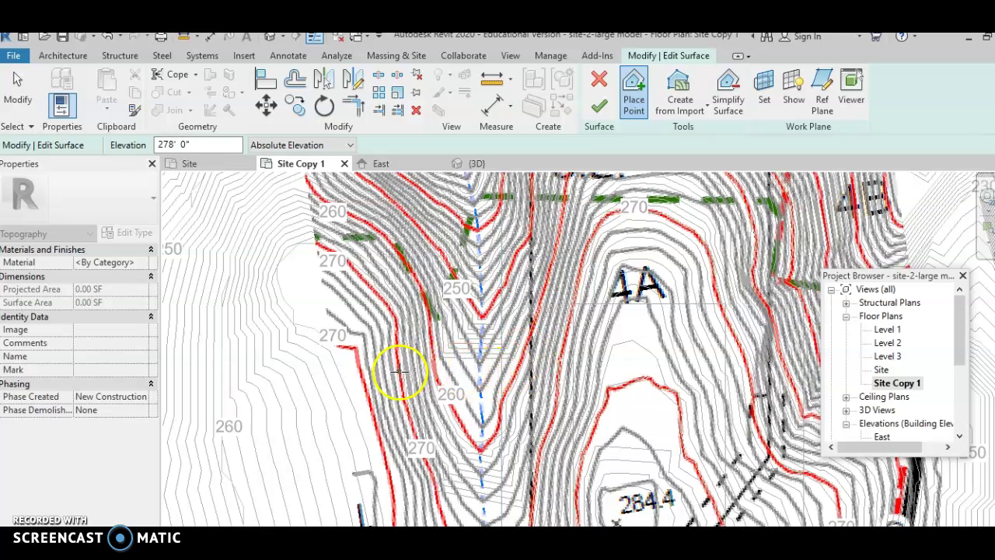
click(599, 107)
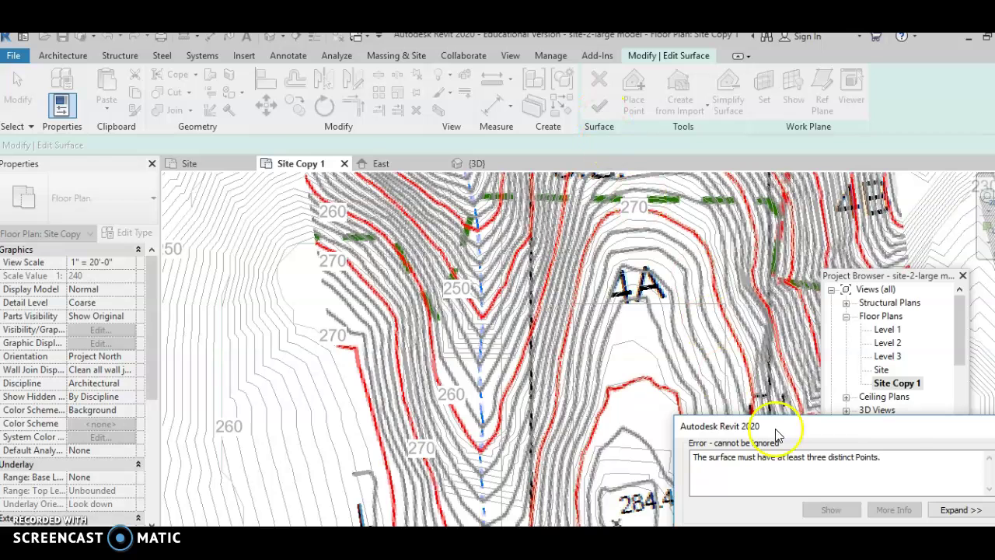
click(645, 507)
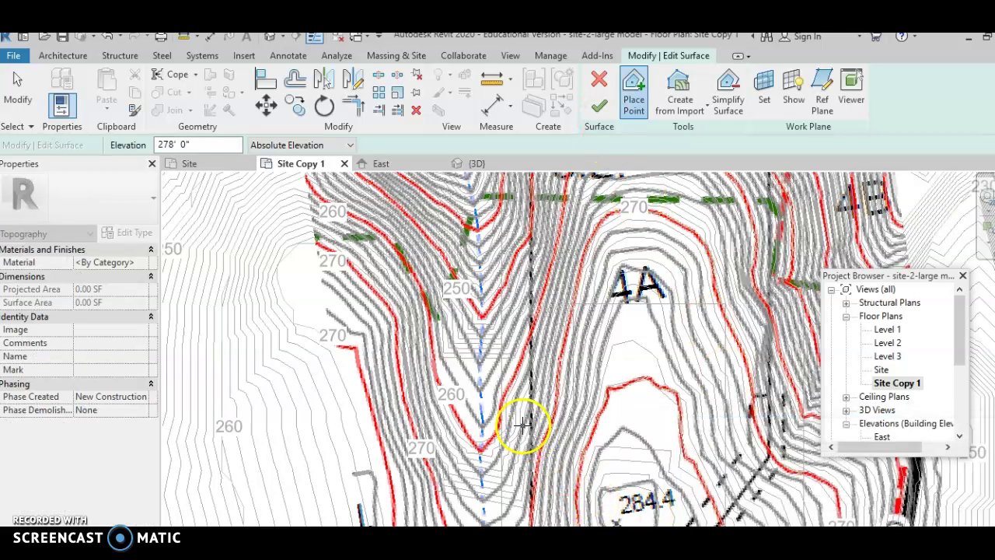
click(597, 111)
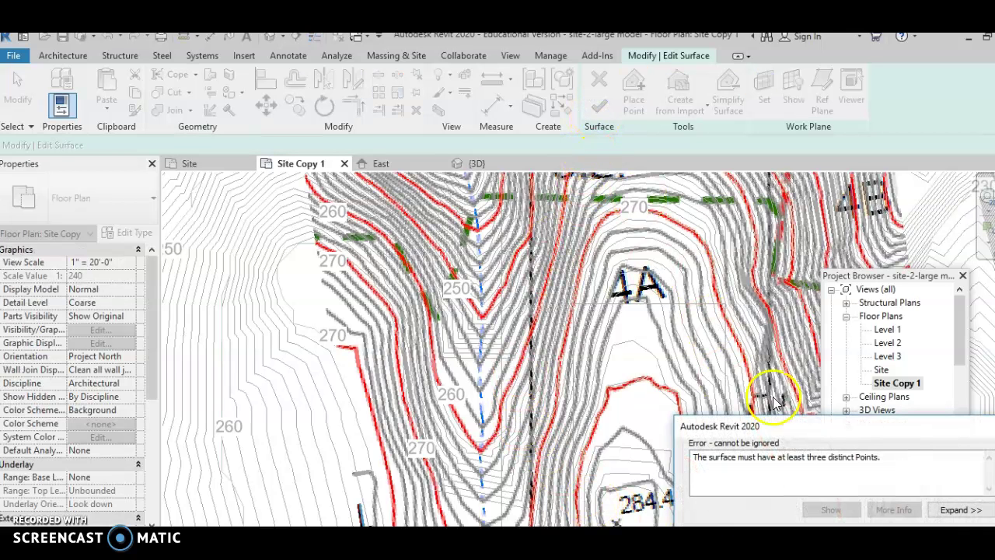
click(961, 538)
click(634, 95)
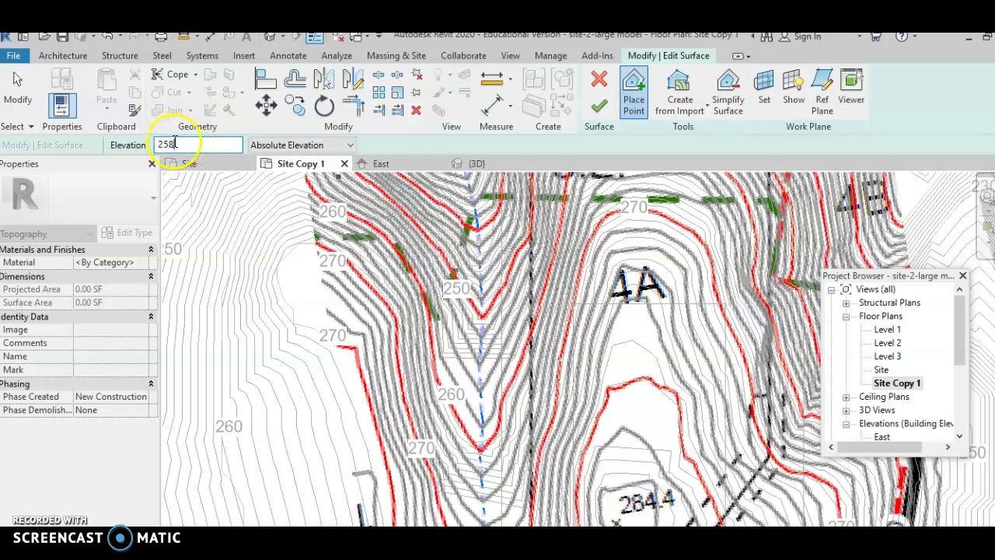
click(453, 373)
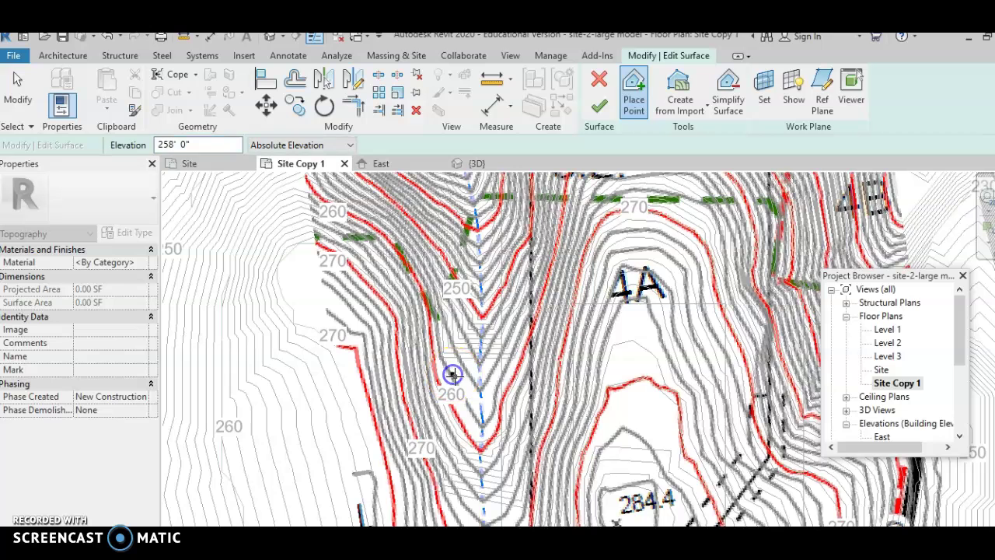
click(472, 404)
click(483, 409)
click(492, 397)
click(599, 79)
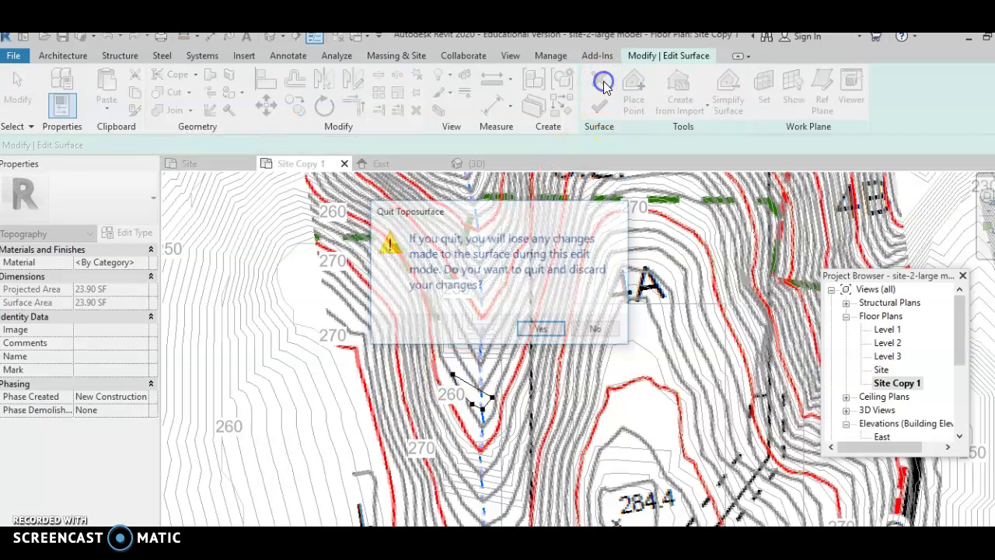
click(542, 331)
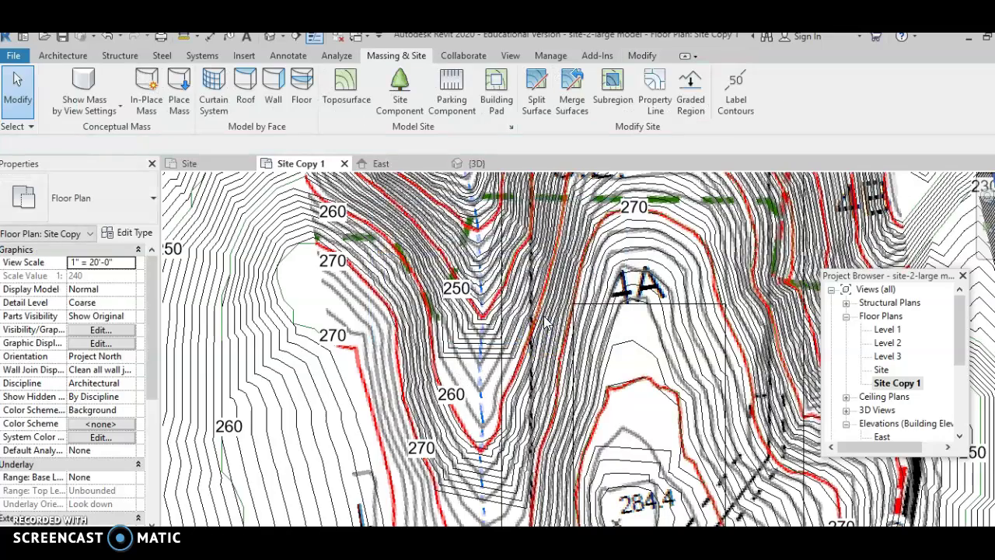
Edit the site topography's surface again and start placing points in the valley between the red 260 and 270 contours.
click(489, 211)
click(451, 351)
click(471, 363)
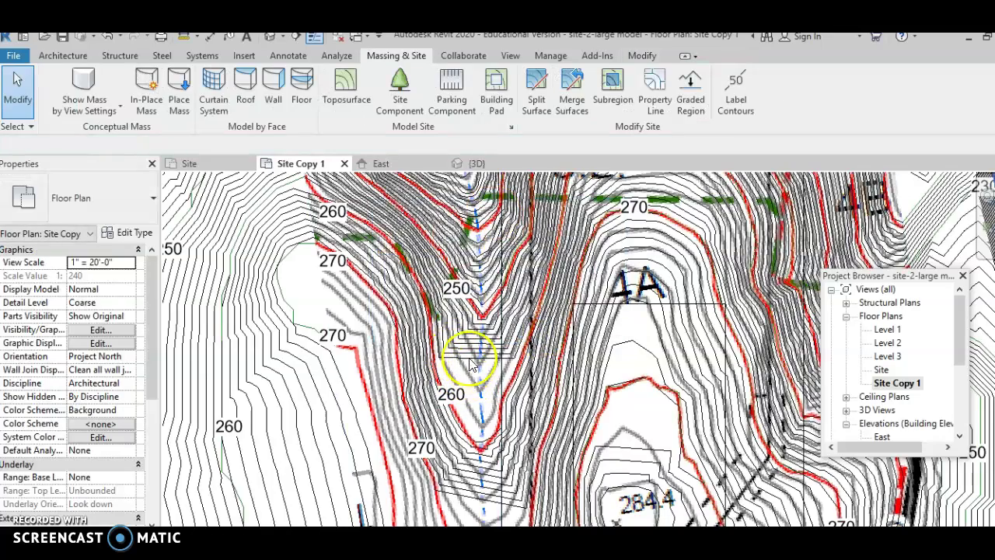
scroll(470, 362, down, 5)
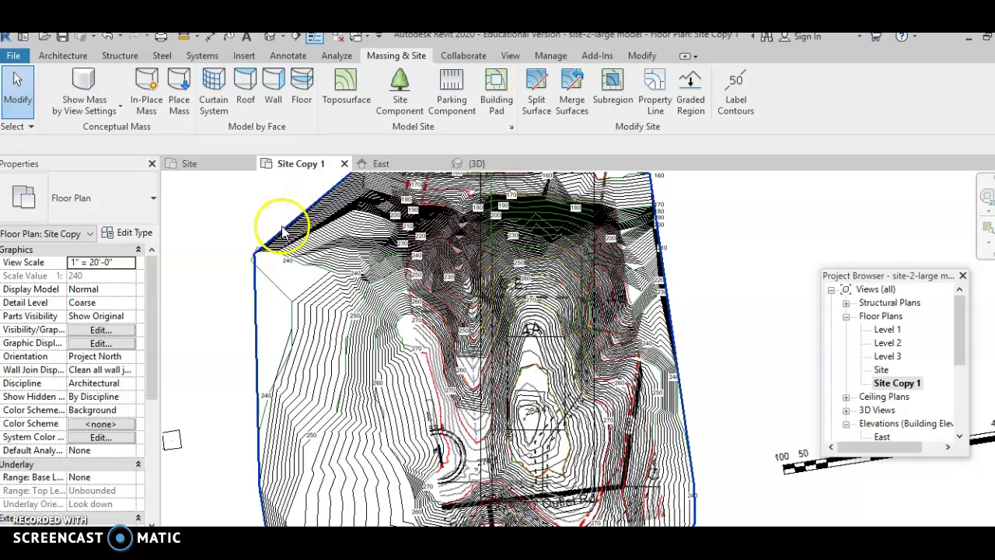
click(282, 229)
click(603, 87)
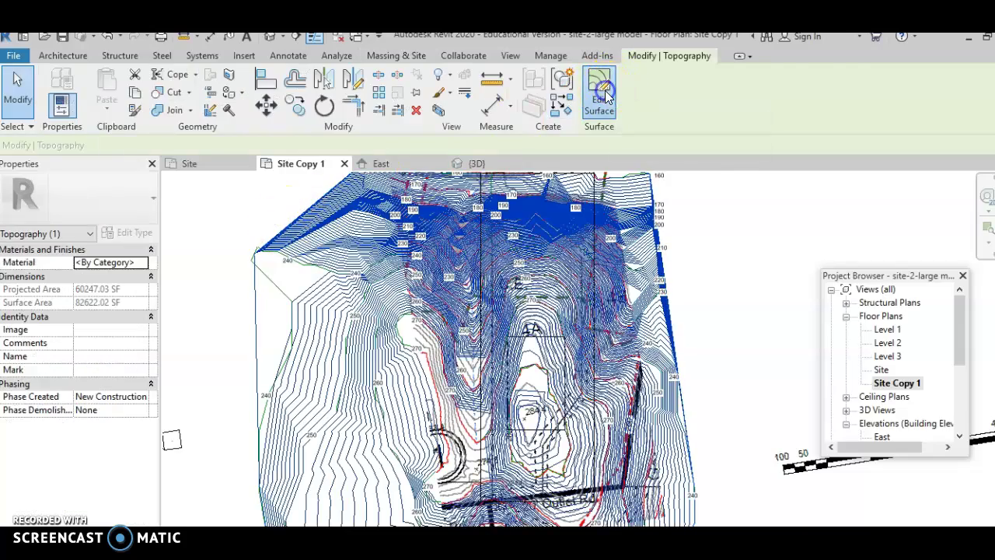
scroll(471, 417, up, 5)
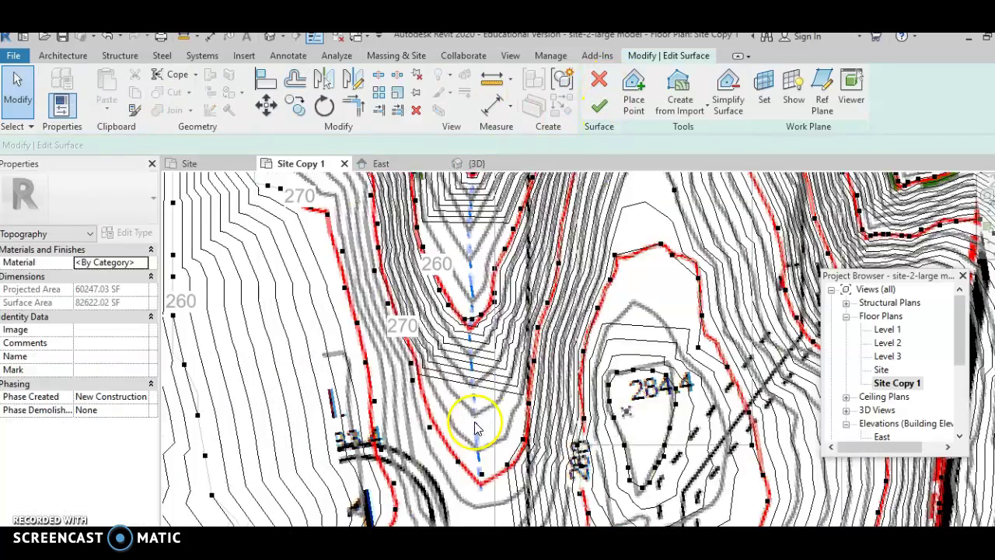
scroll(501, 295, up, 2)
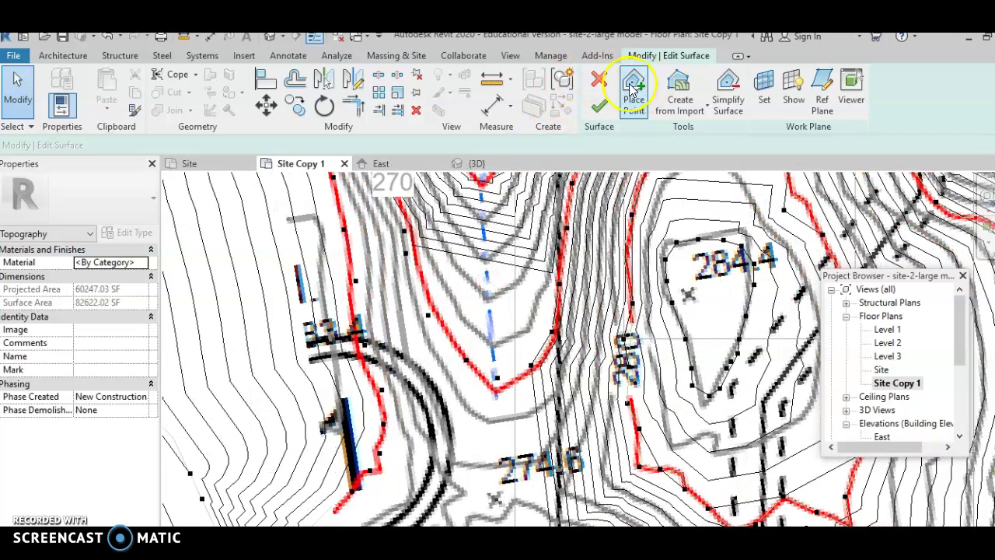
click(633, 85)
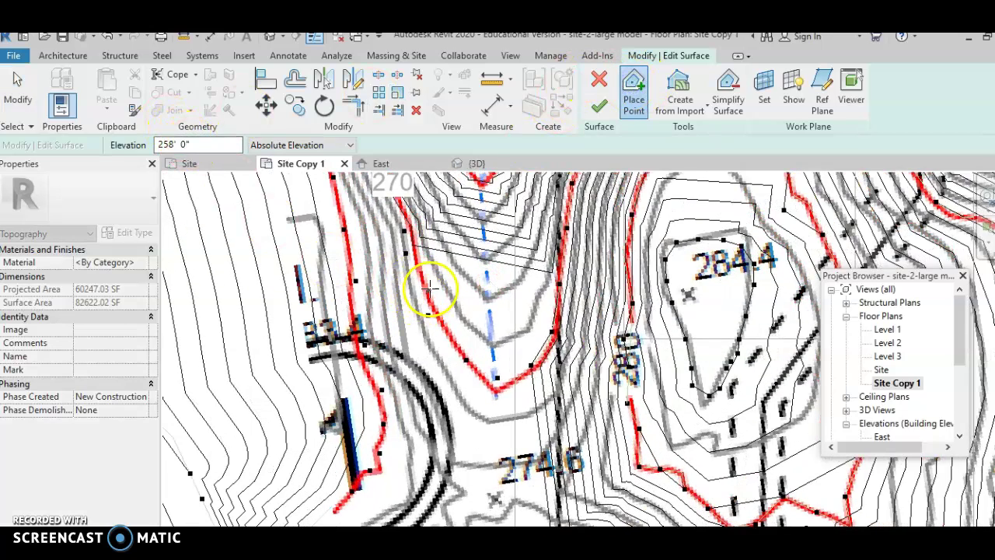
Try placing surface points at 258' absolute elevation around the valley contour just inside the red 270 contour.
click(430, 263)
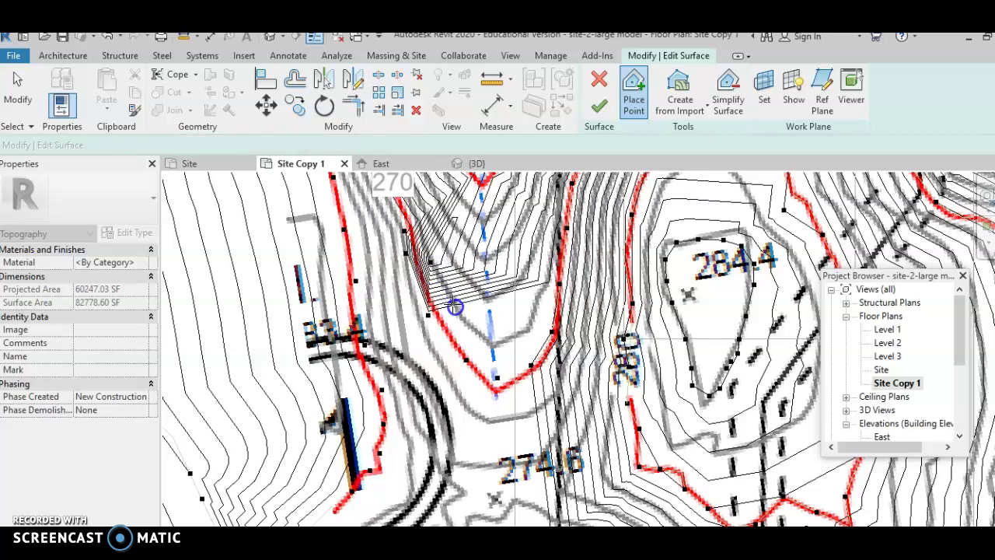
click(459, 311)
click(469, 325)
click(498, 340)
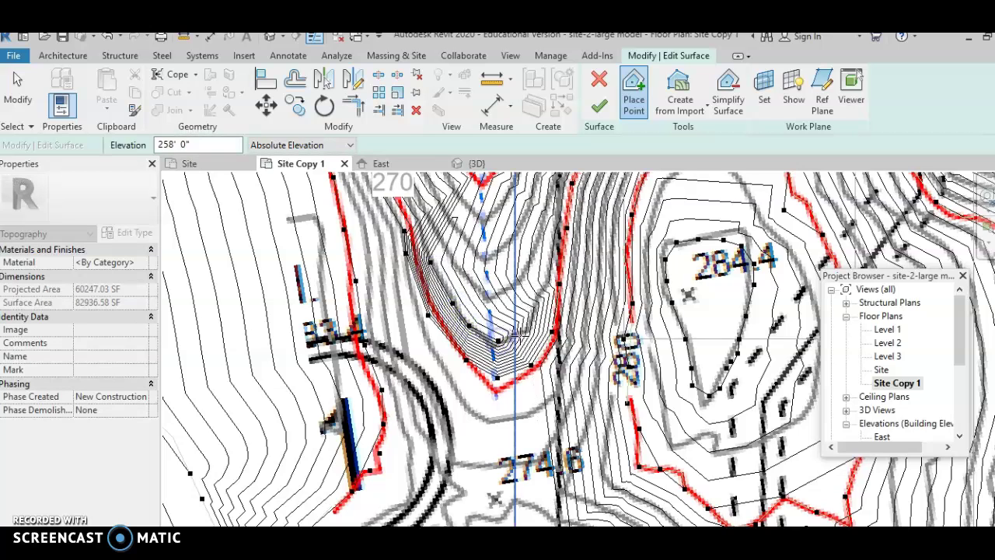
click(524, 333)
click(535, 315)
click(541, 294)
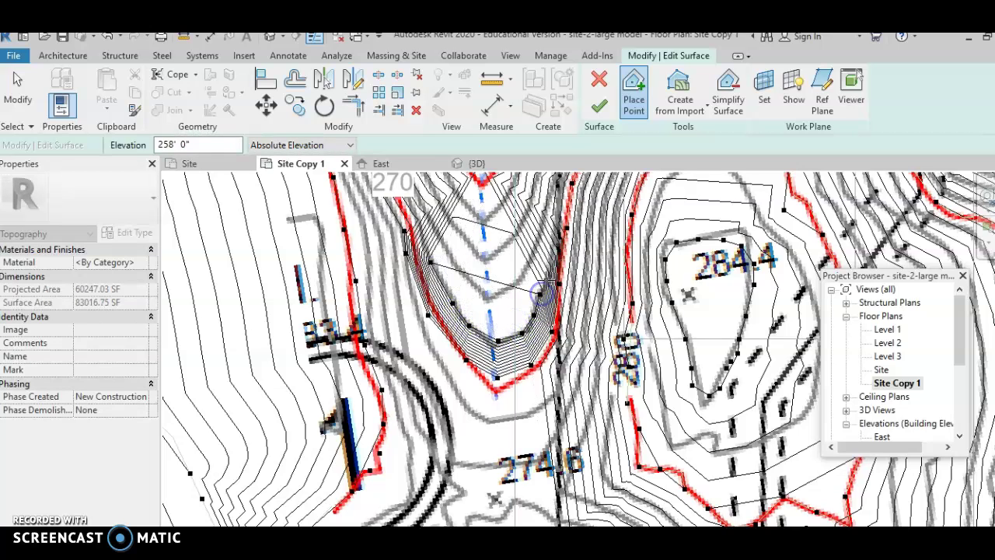
click(552, 263)
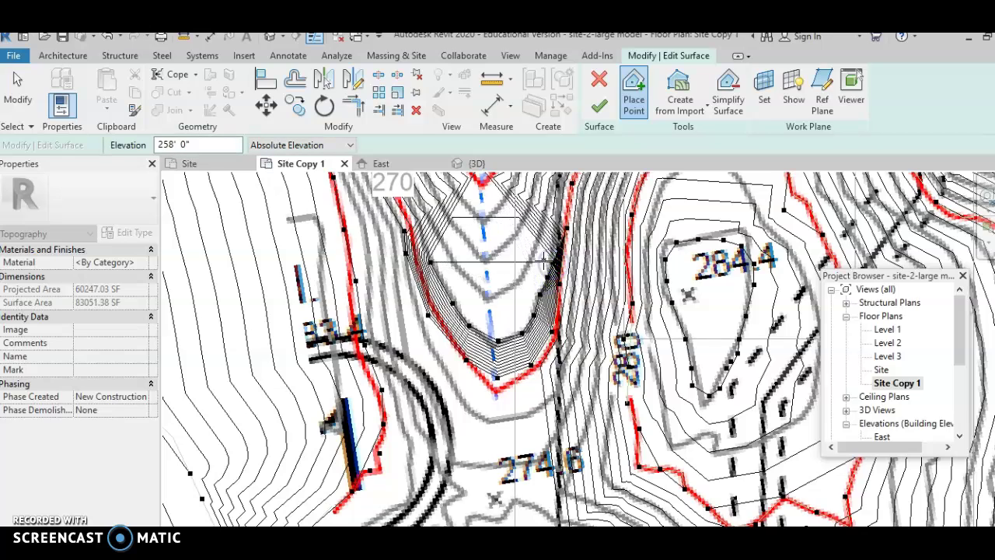
Try elevation 256' for surface points around the next valley contour inside the 258' points.
middle_drag(537, 265, 554, 321)
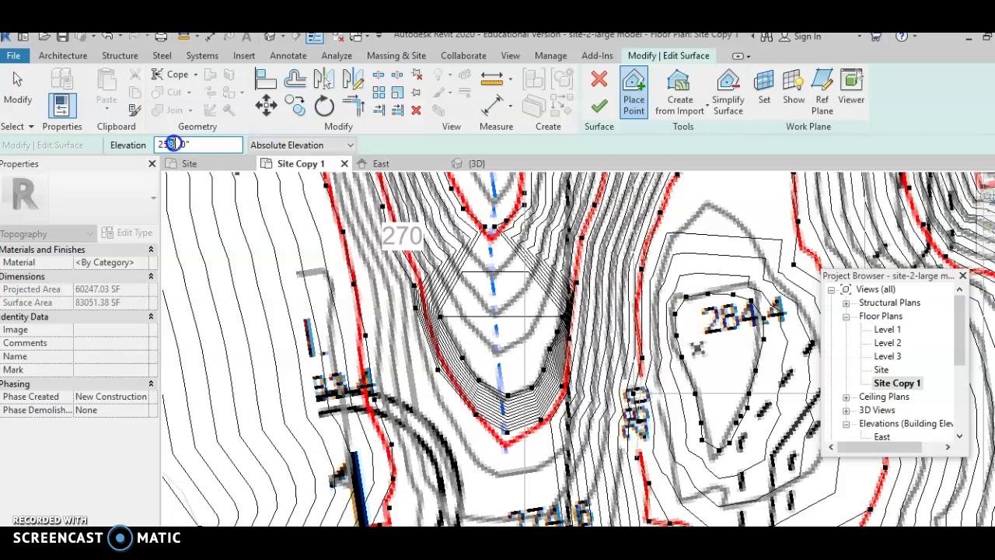
key(Return)
click(461, 315)
click(497, 342)
click(538, 321)
click(546, 301)
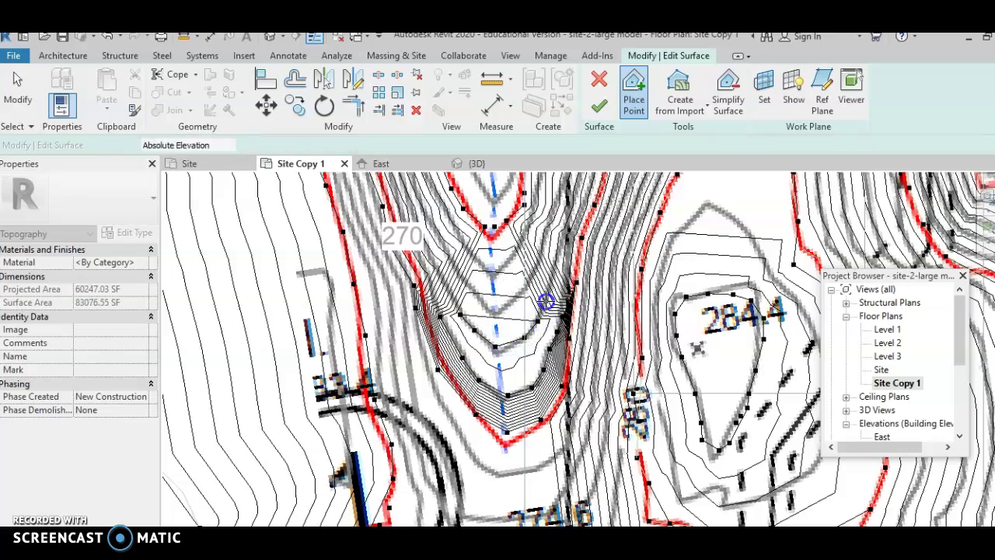
Delete the 256' surface points from the valley between the red 260 and 270 contours.
scroll(517, 311, down, 2)
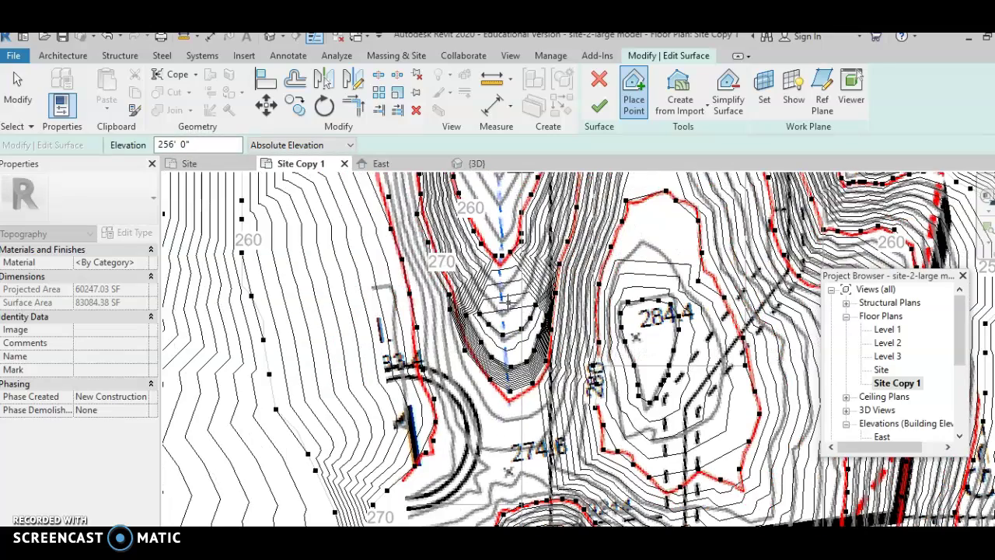
scroll(490, 315, up, 2)
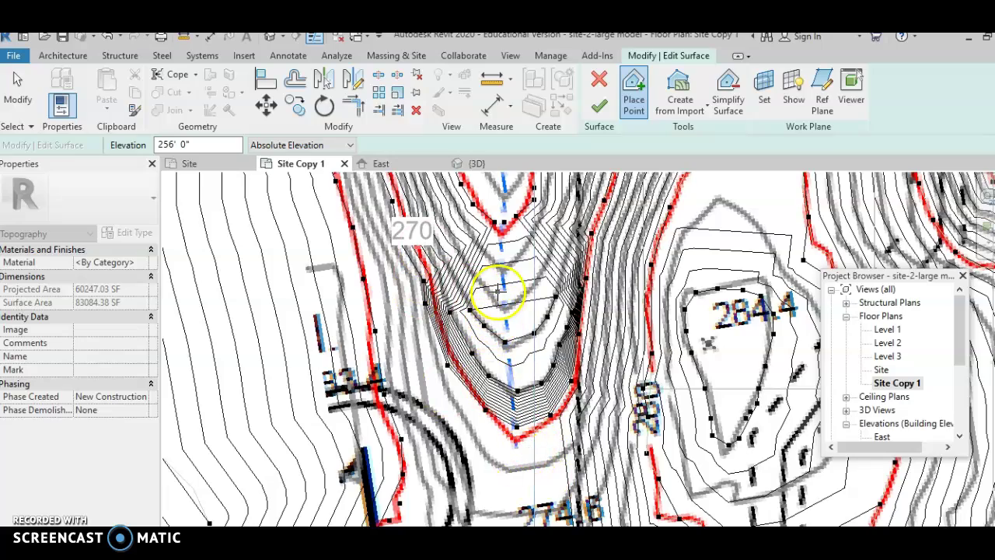
middle_drag(498, 291, 503, 382)
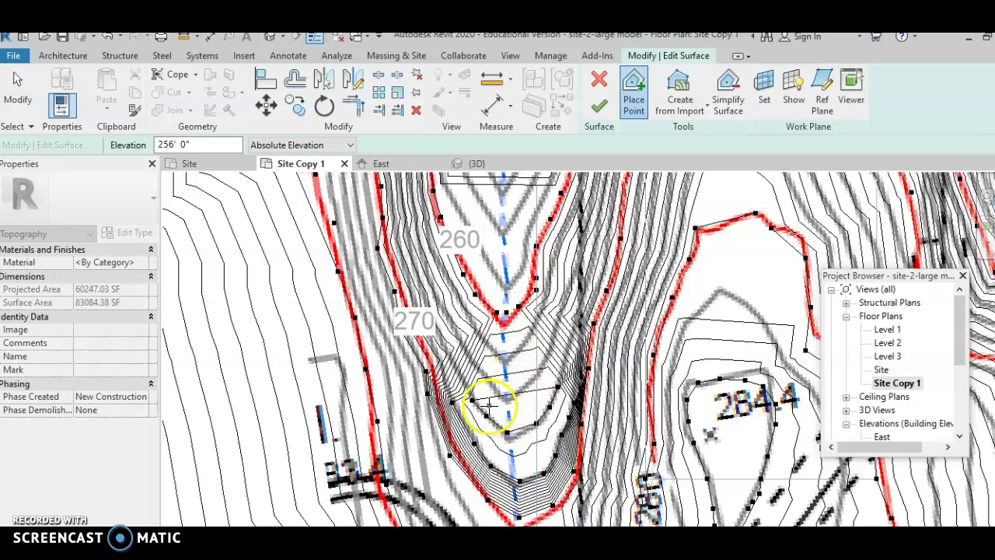
key(Escape)
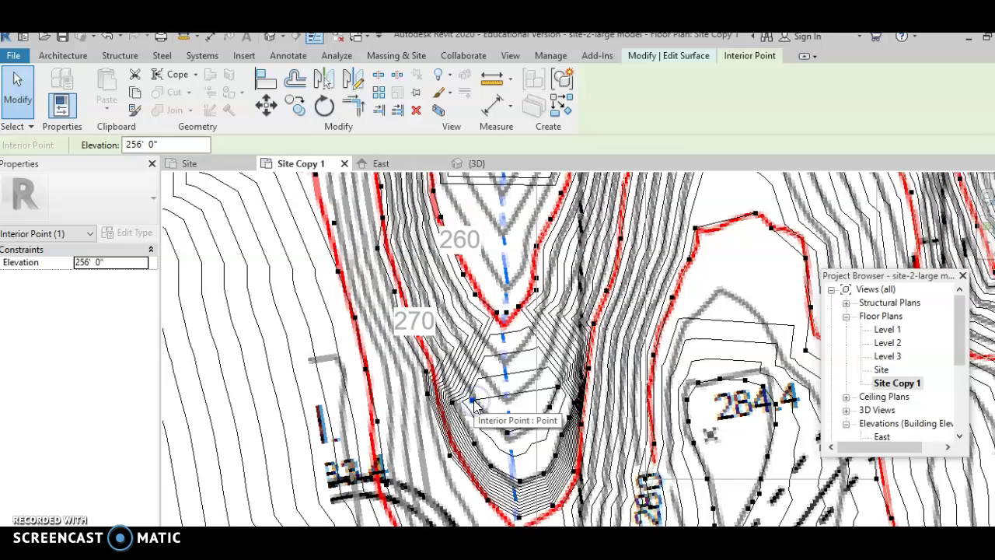
click(482, 406)
click(507, 430)
key(Delete)
click(558, 387)
key(Delete)
click(551, 407)
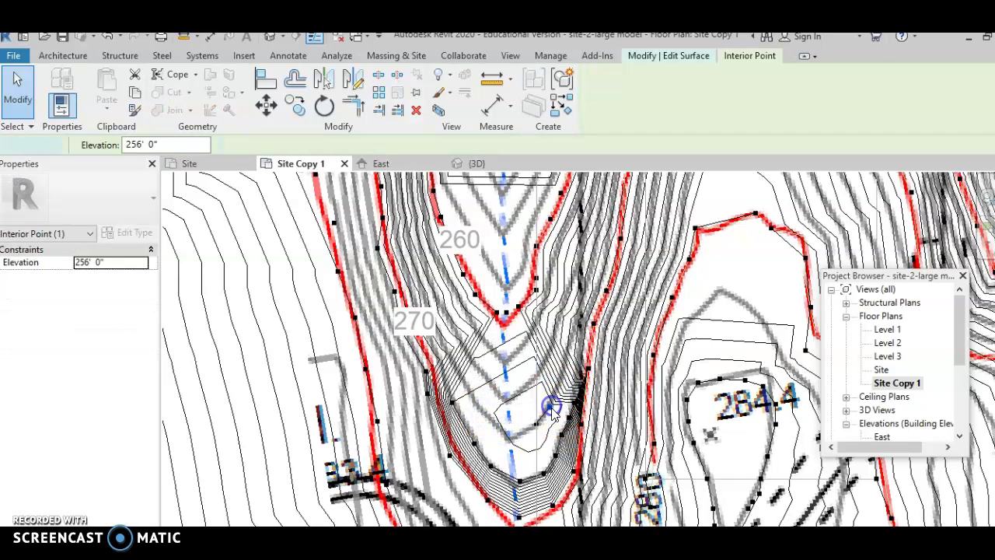
key(Delete)
click(537, 423)
key(Delete)
Delete the 258' surface points from the valley contour just inside the red 270 contour.
drag(543, 429, 474, 442)
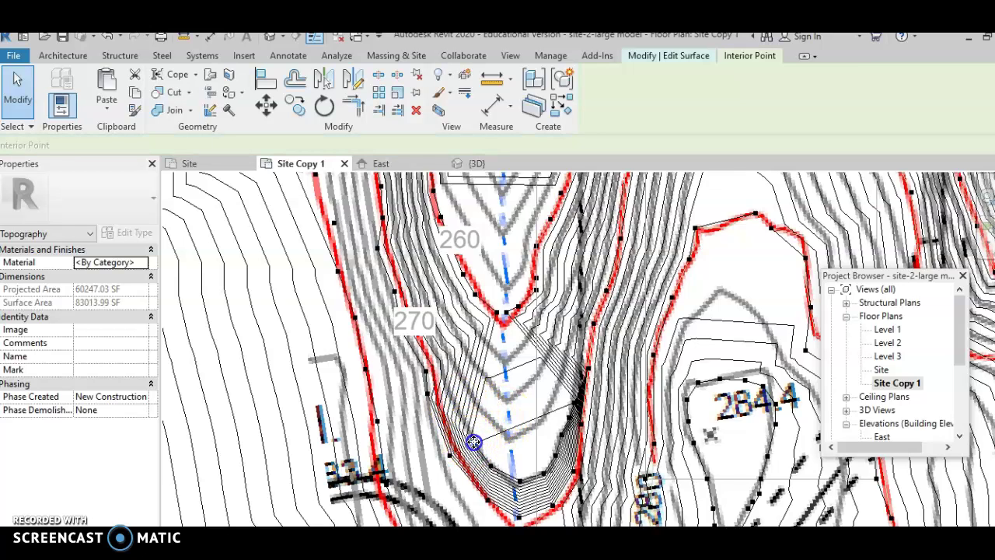
key(Delete)
click(490, 467)
key(Delete)
click(519, 480)
key(Delete)
drag(538, 484, 558, 452)
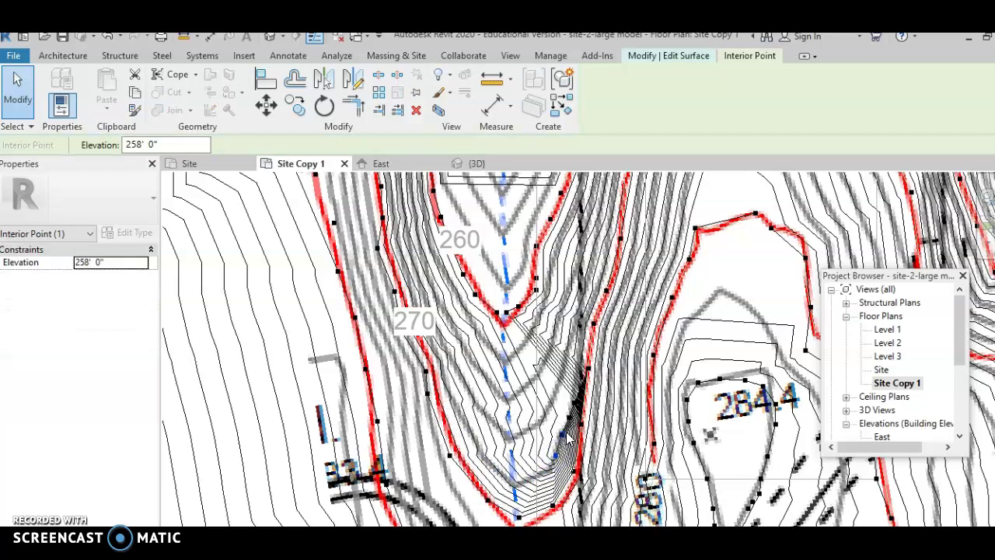
key(Delete)
click(570, 418)
key(Delete)
drag(572, 418, 497, 337)
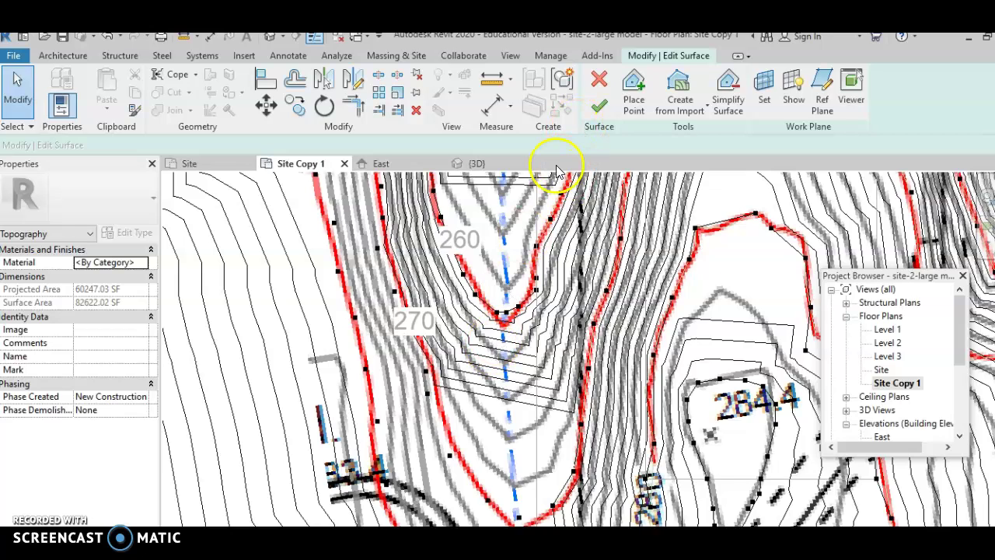
Set the elevation to 266' absolute and place surface points around the valley contour just outside the red 260 contour.
click(634, 92)
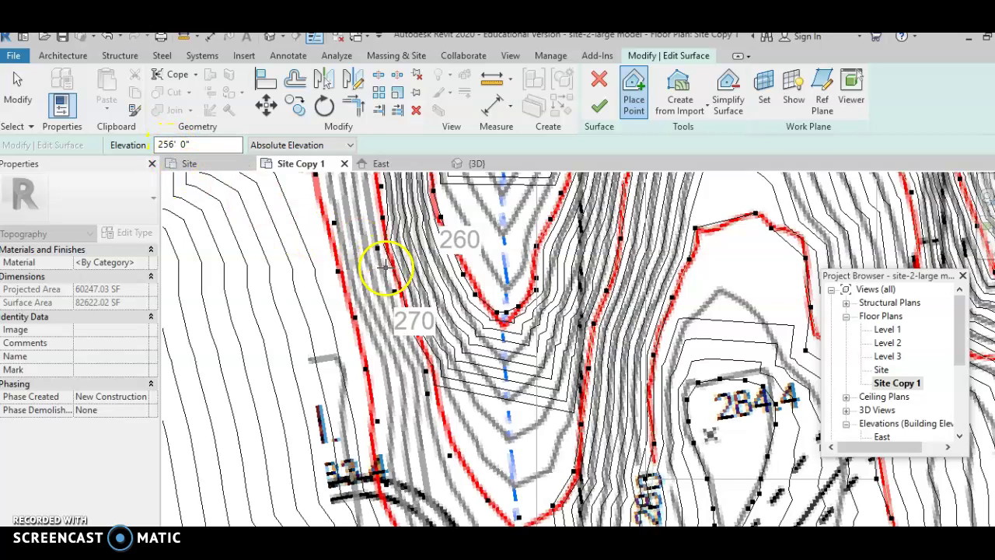
click(174, 145)
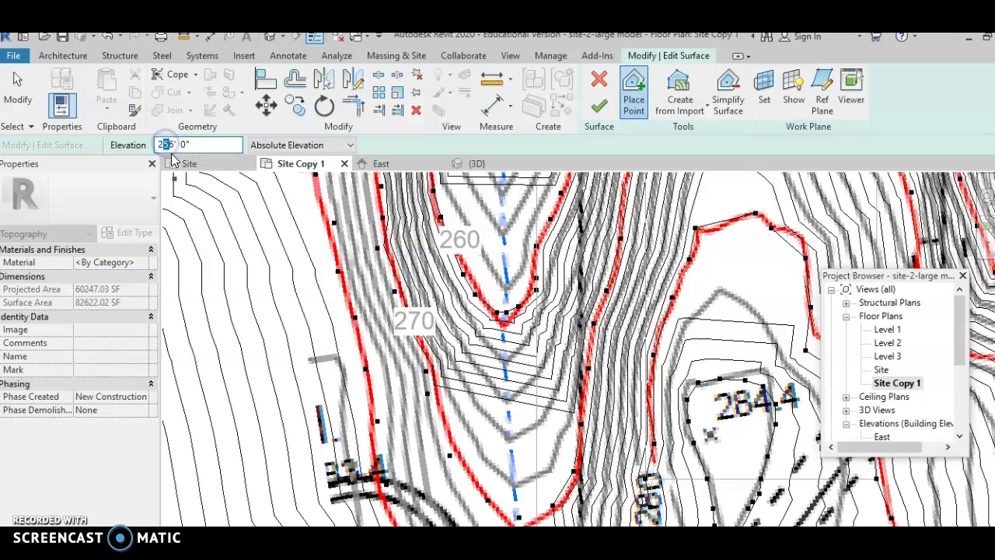
text(6)
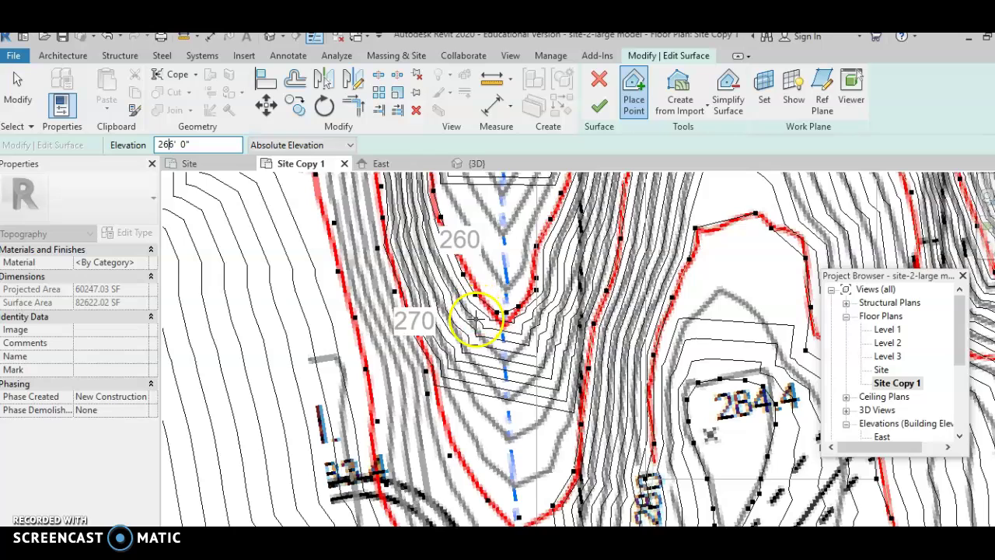
click(474, 329)
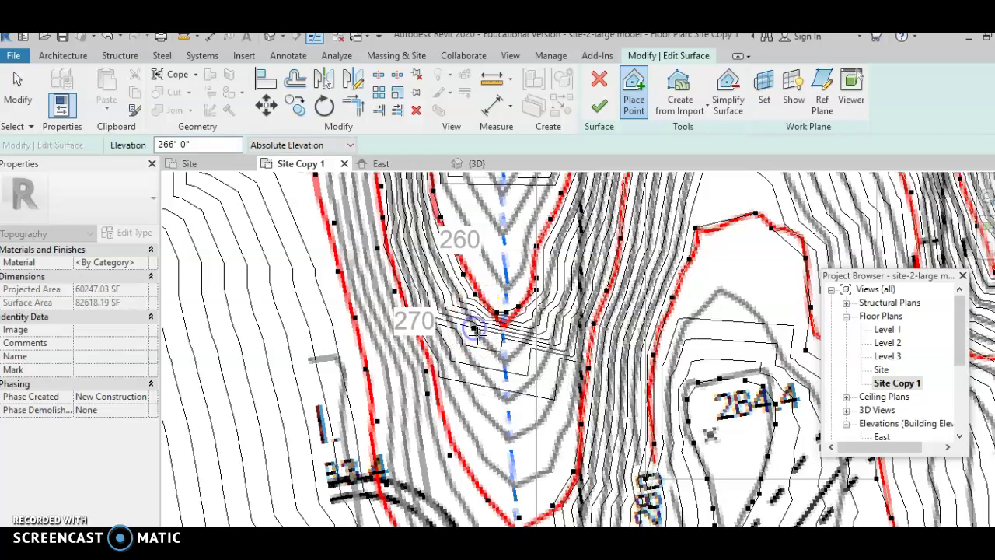
click(488, 346)
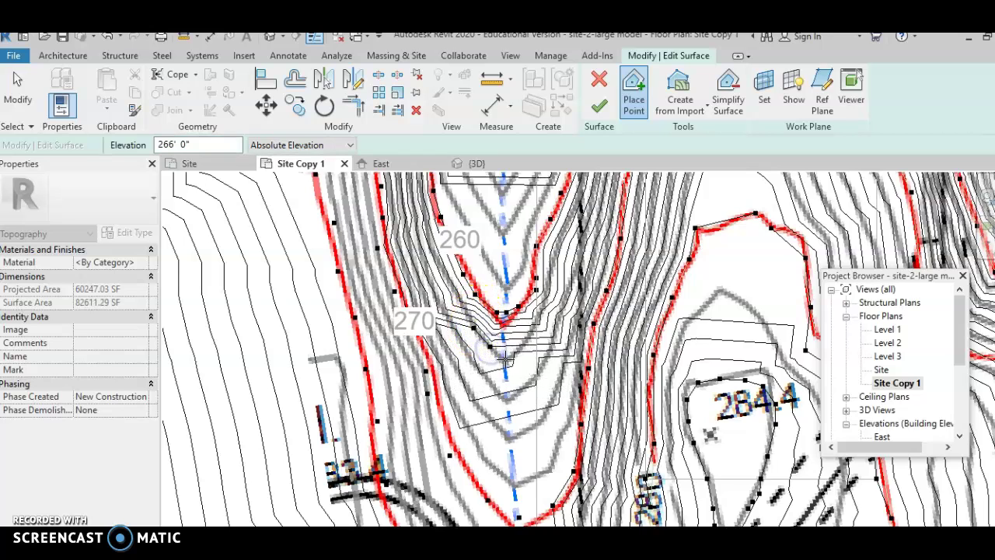
click(505, 356)
click(522, 345)
click(533, 327)
click(547, 286)
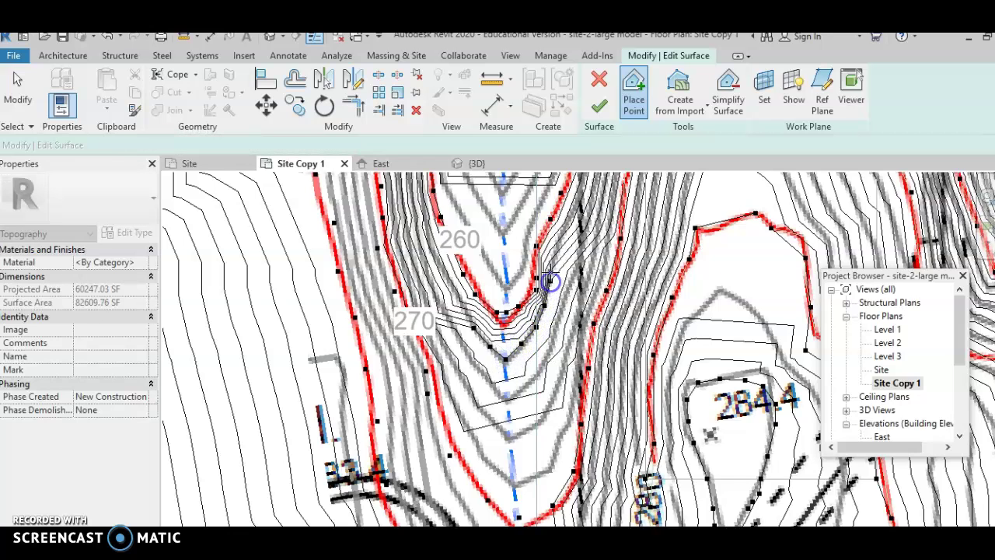
click(552, 260)
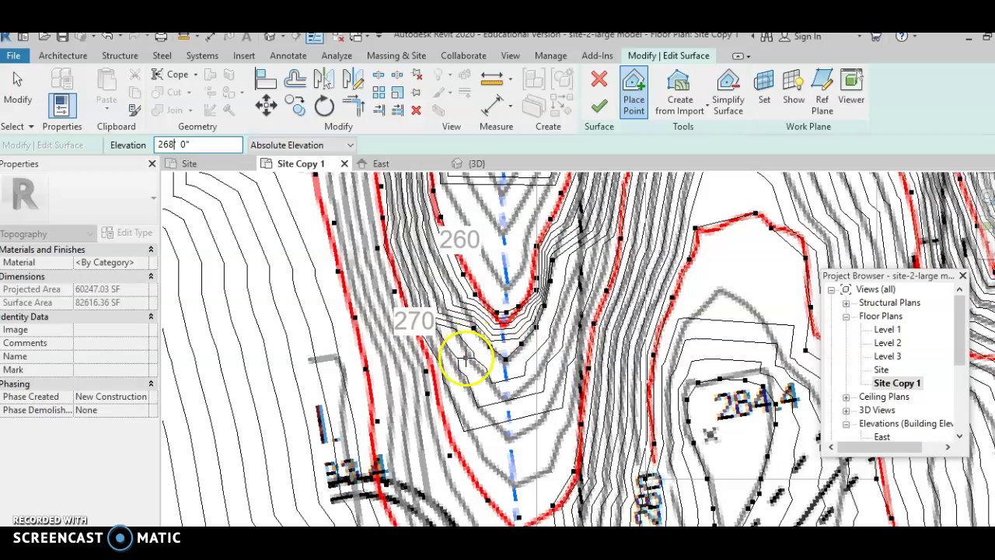
Set the elevation to 268' and place surface points around the valley contour just inside the red 270 contour.
click(476, 443)
click(491, 465)
click(518, 482)
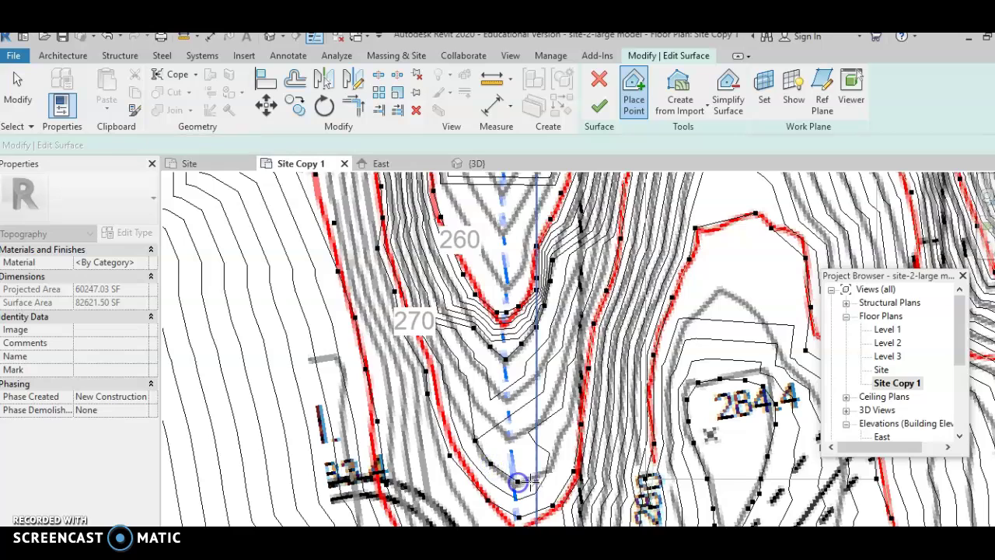
click(568, 415)
click(571, 374)
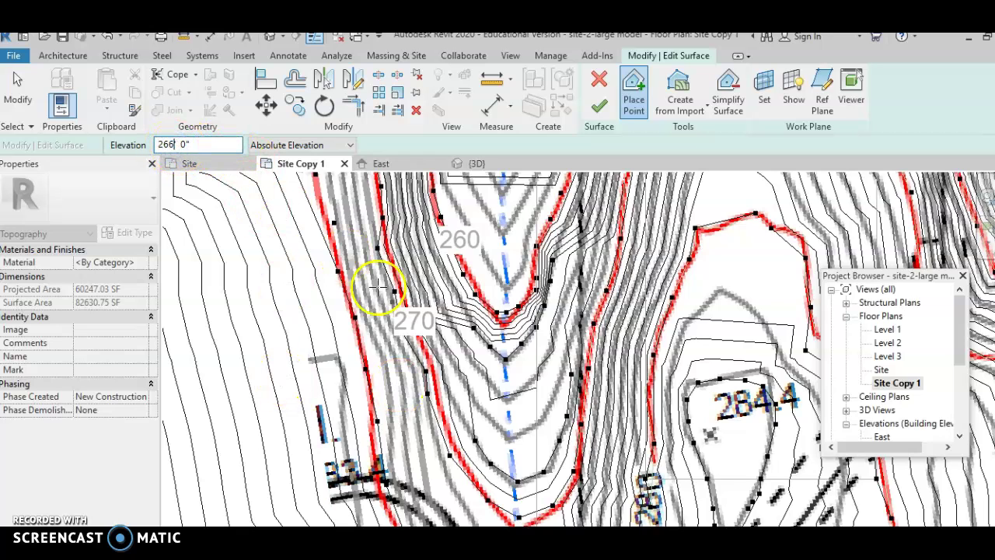
Set the elevation to 266' and place surface points around the next valley contour inside the 268' points.
click(484, 412)
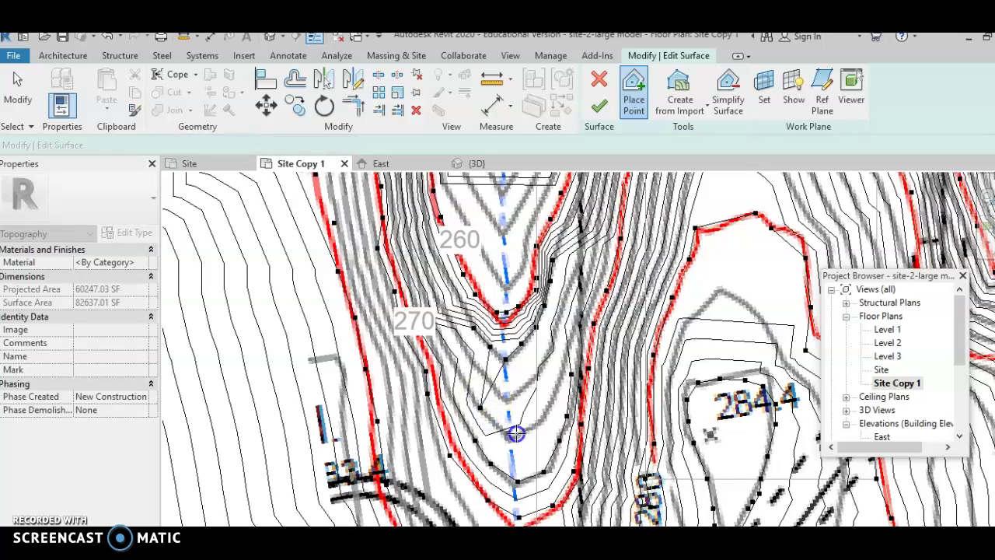
click(539, 420)
click(547, 406)
click(182, 477)
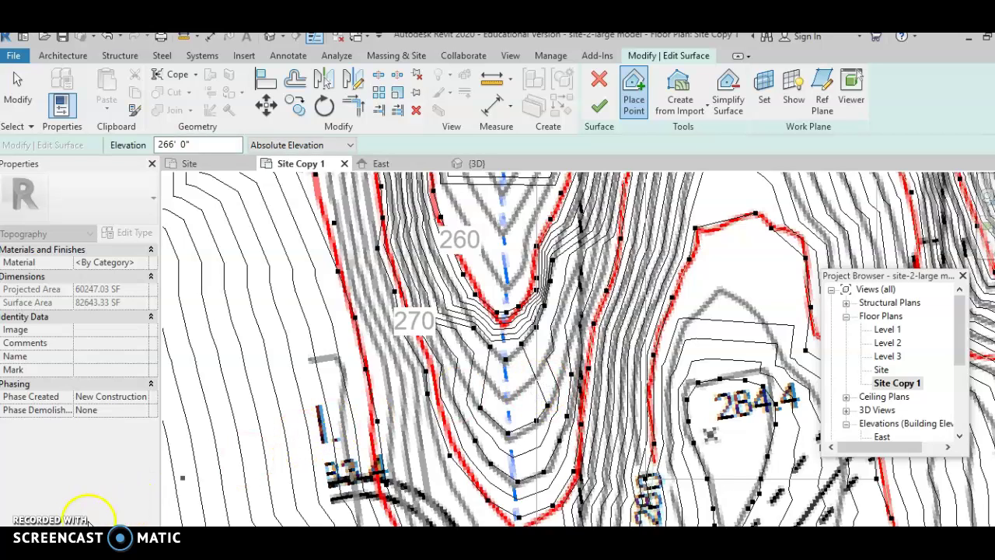